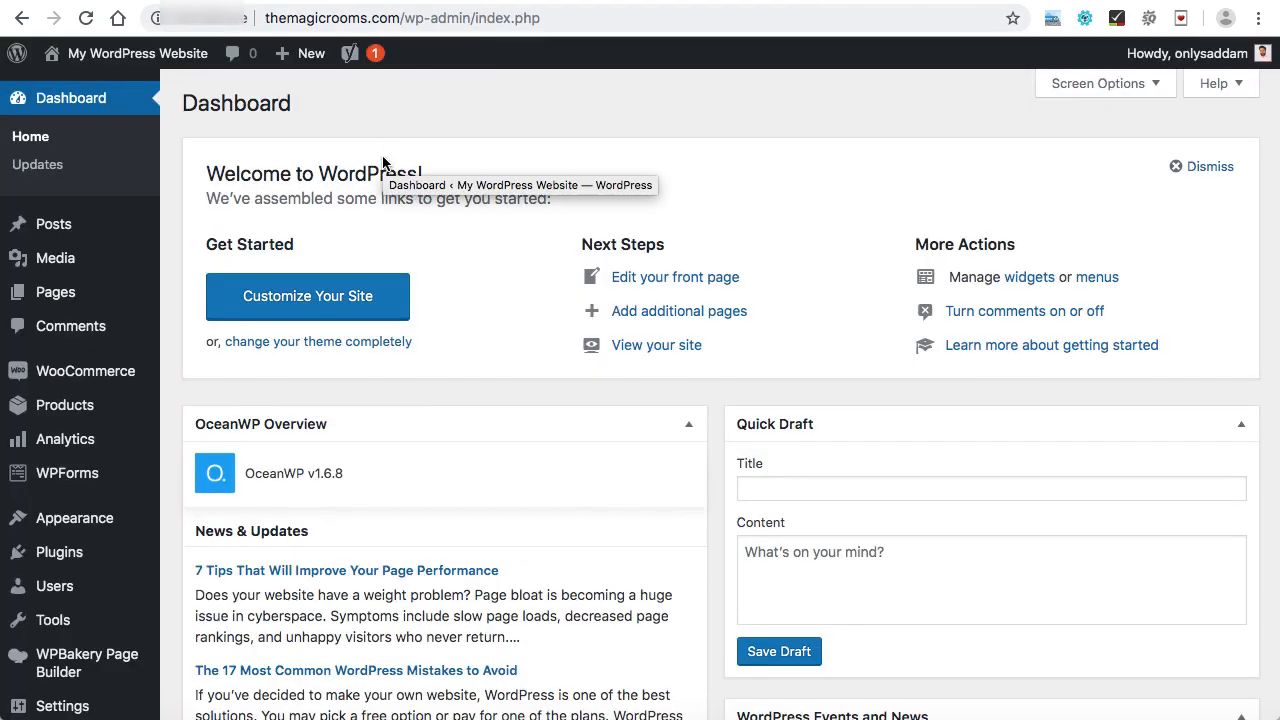
Create a new page titled "Contact" and switch it to the WPBakery backend editor.
mouse_move(103, 294)
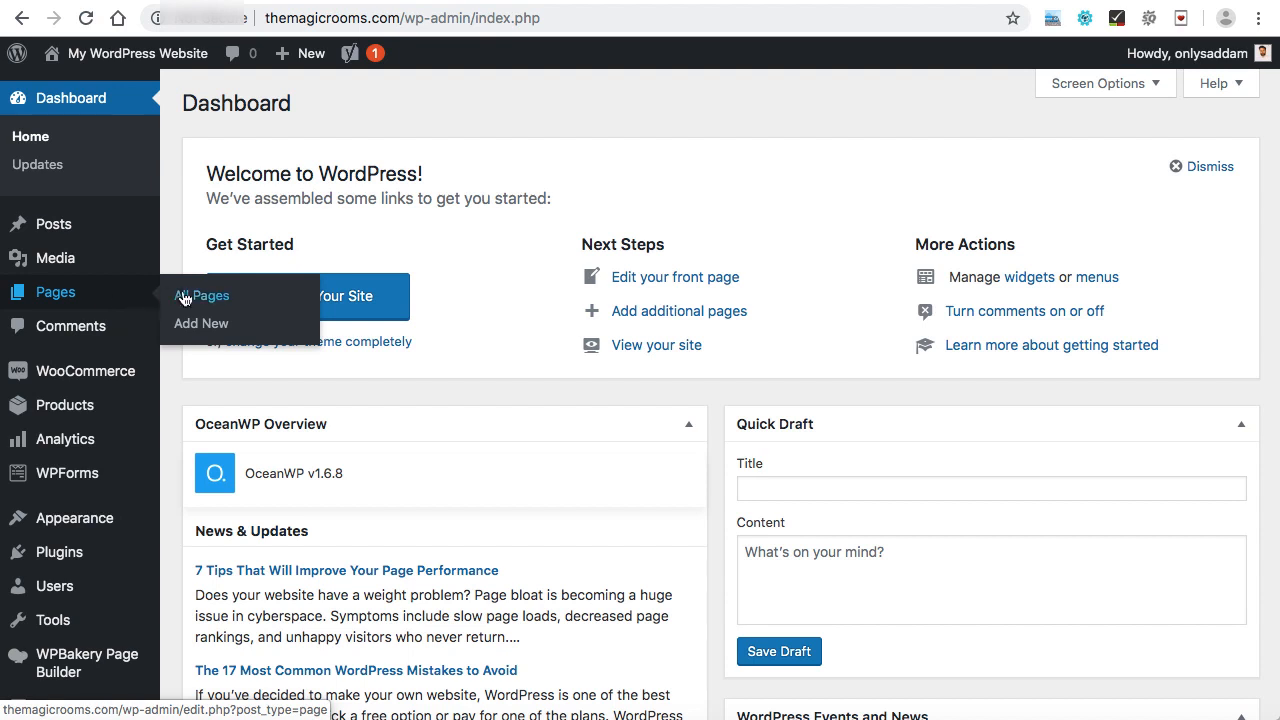
click(211, 326)
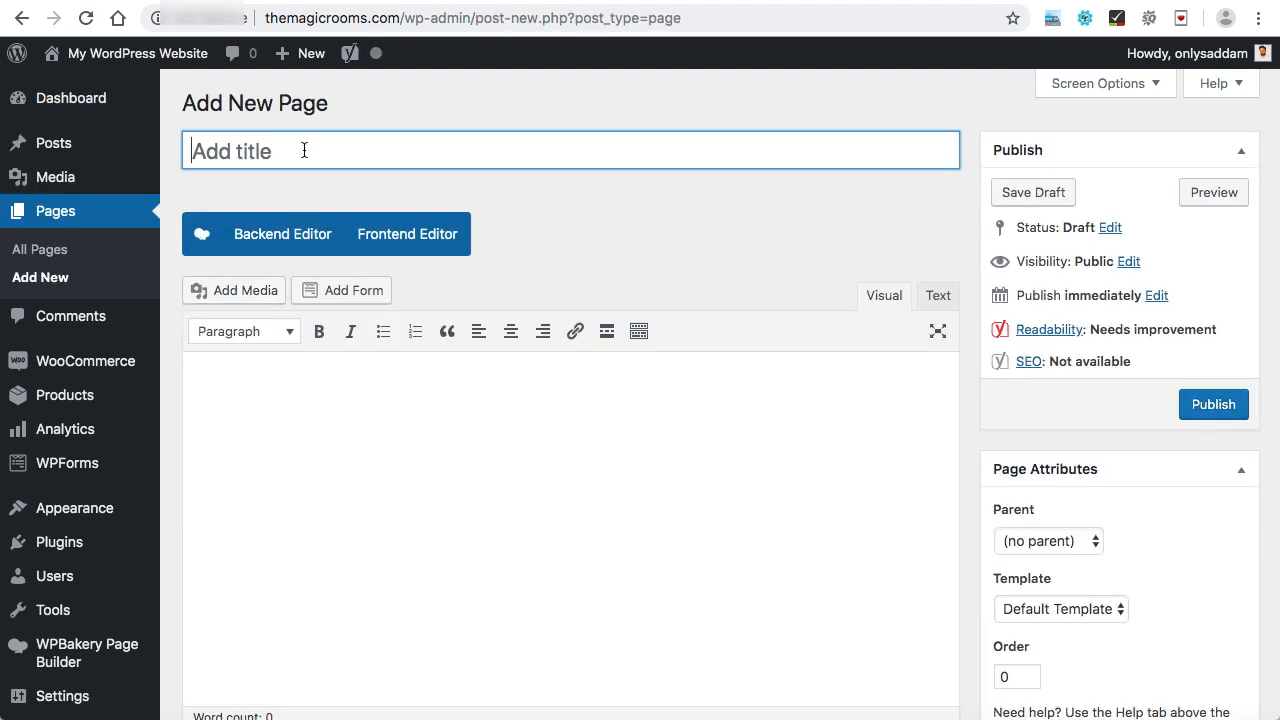
text(Contact)
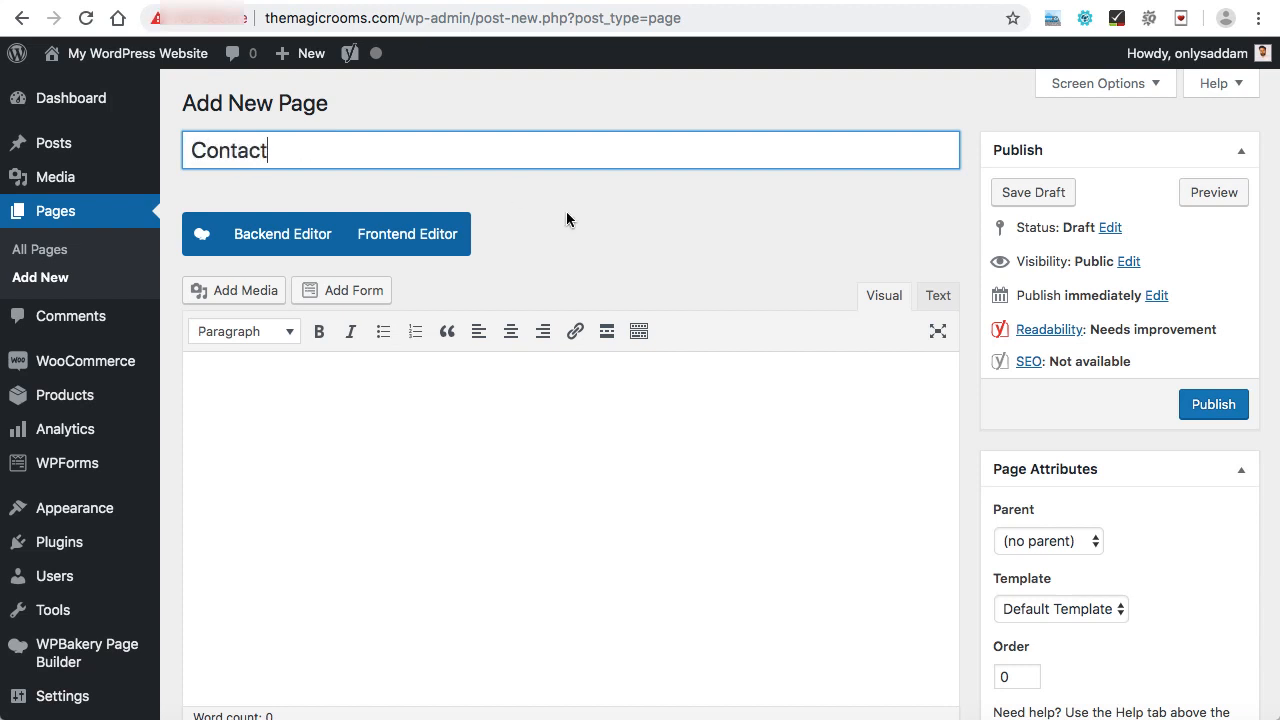
click(262, 236)
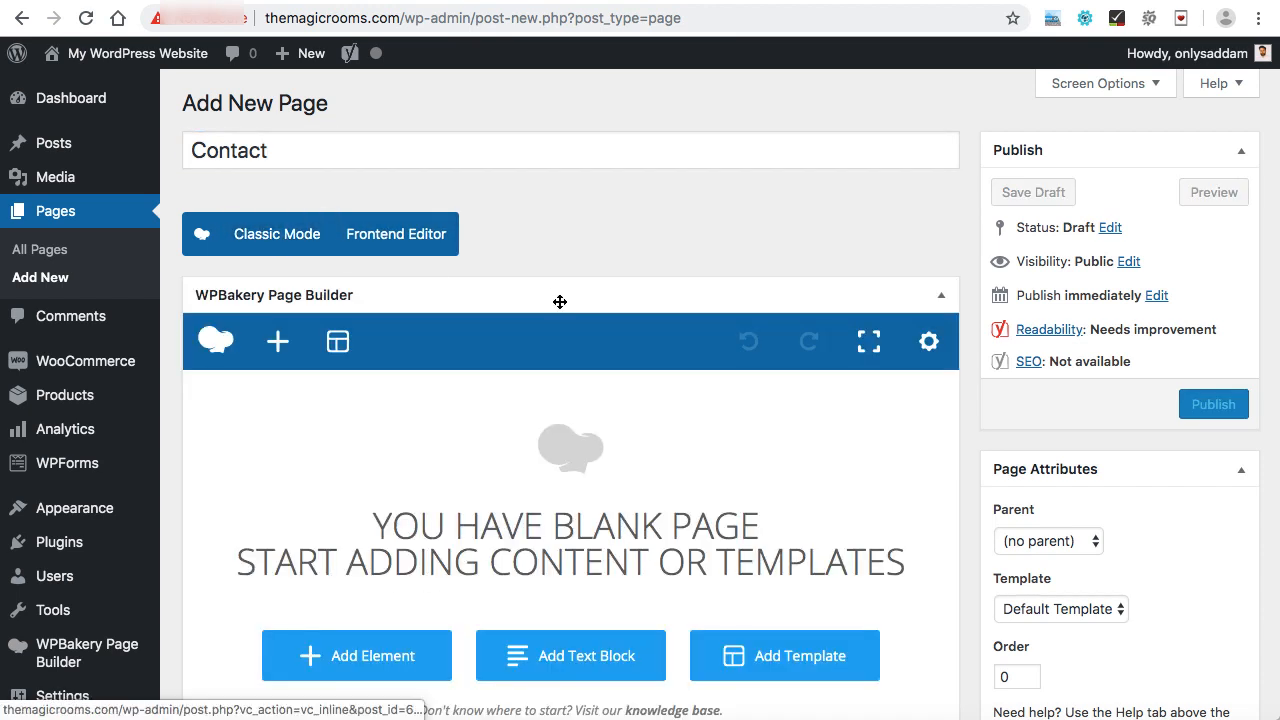
Add an empty Row element to the page builder.
scroll(560, 301, down, 2)
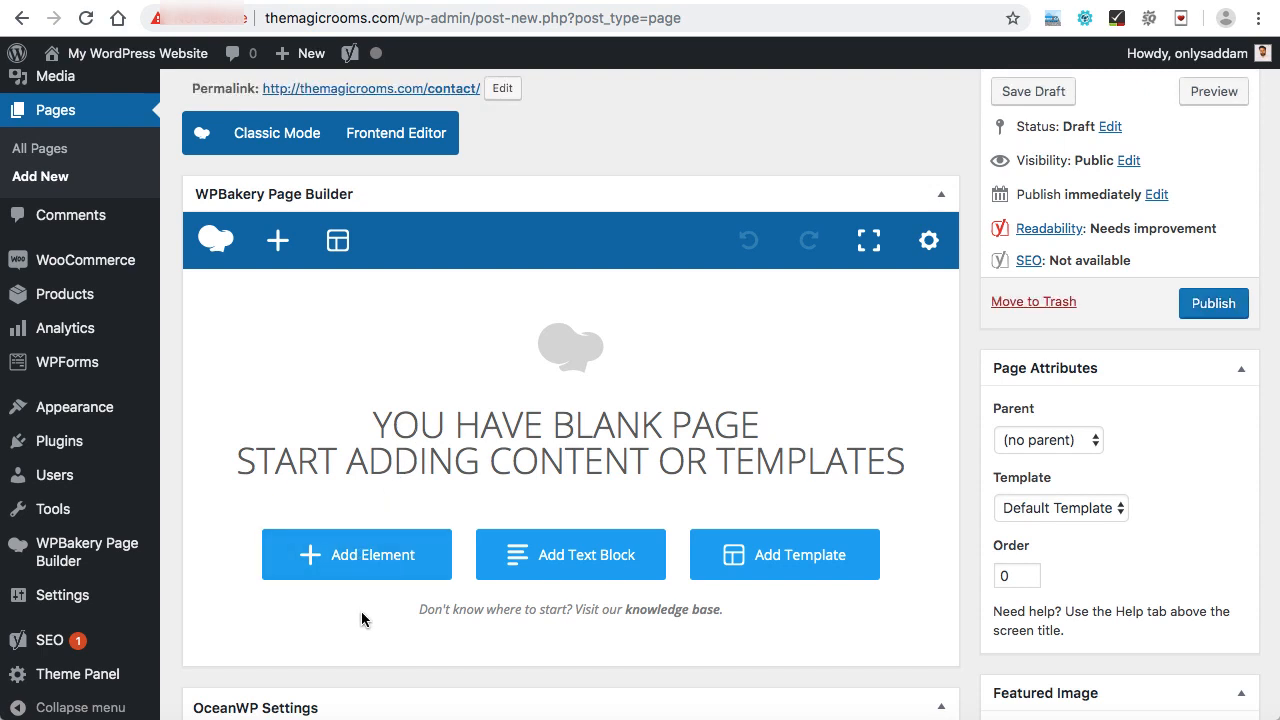
click(363, 564)
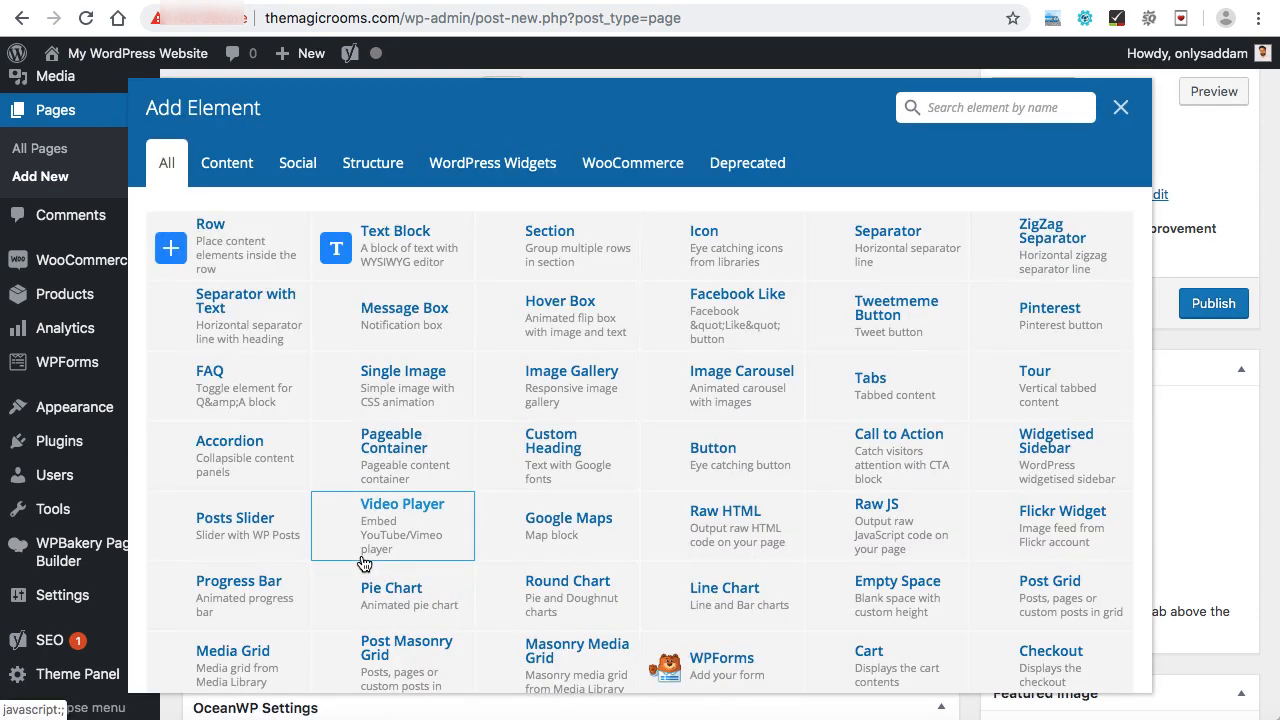
click(229, 248)
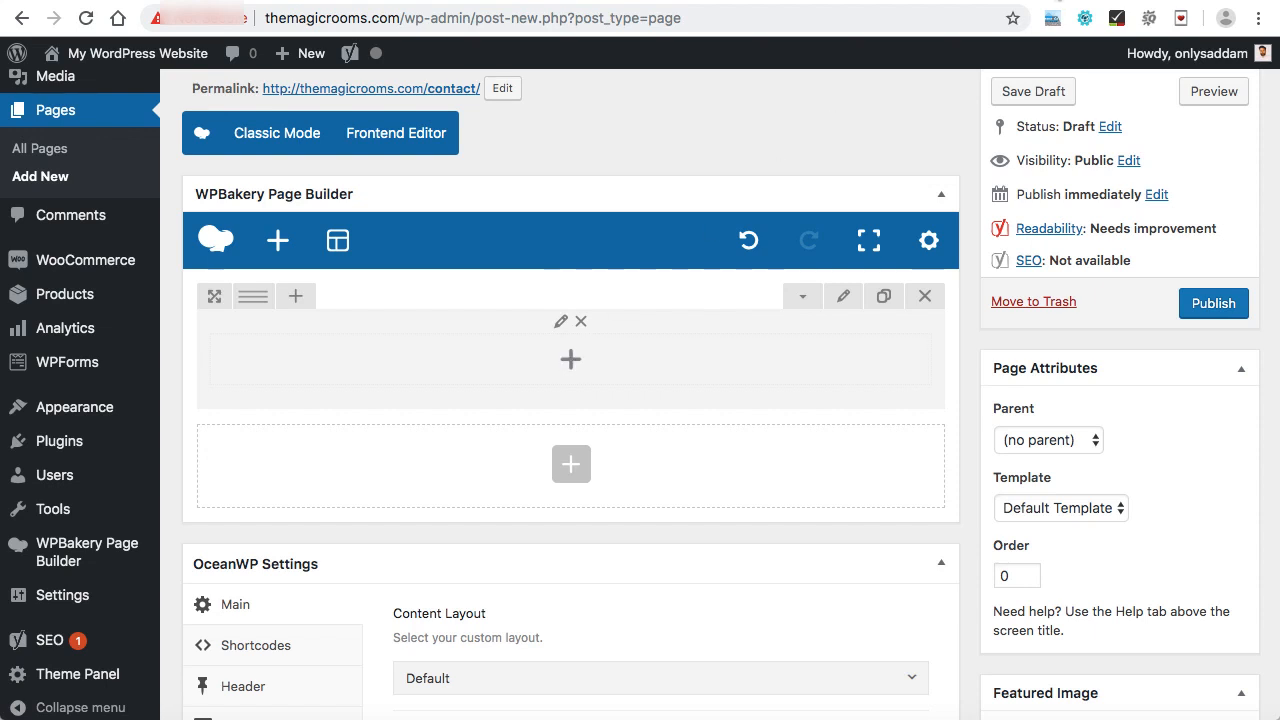
Open maps.google.com in a new browser tab.
key(ctrl+t)
text(maps.google.com)
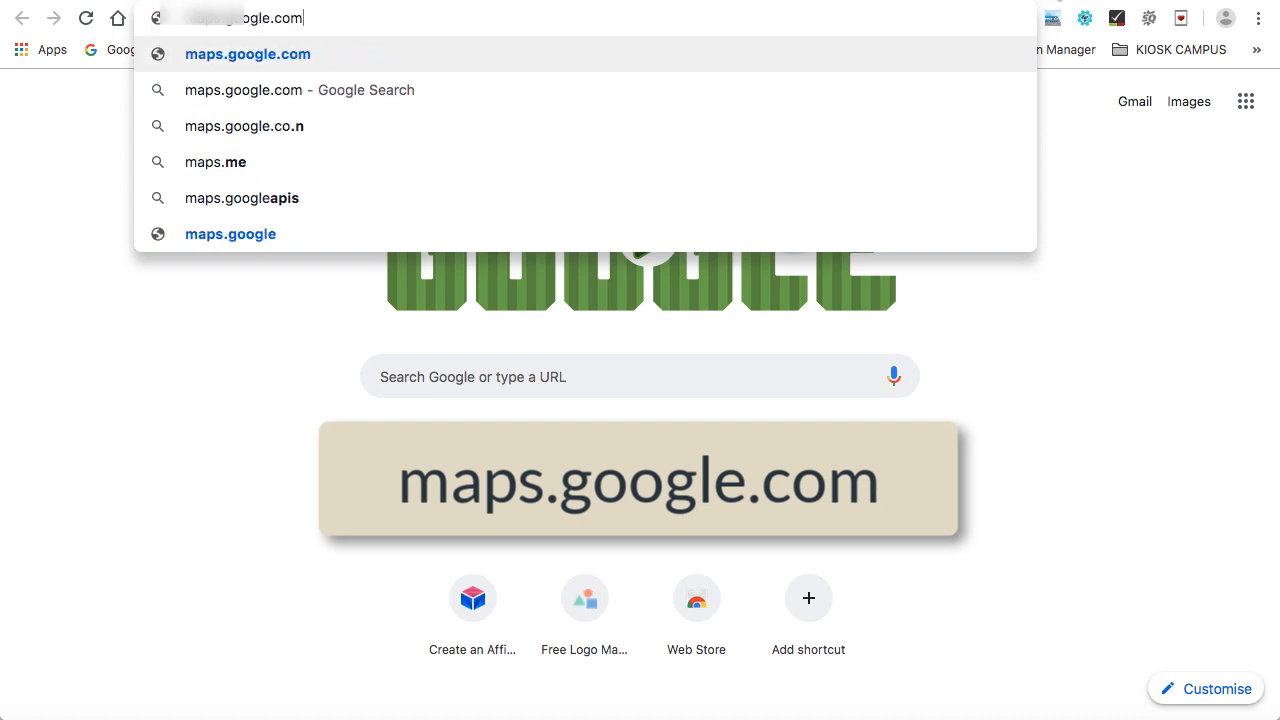
key(Return)
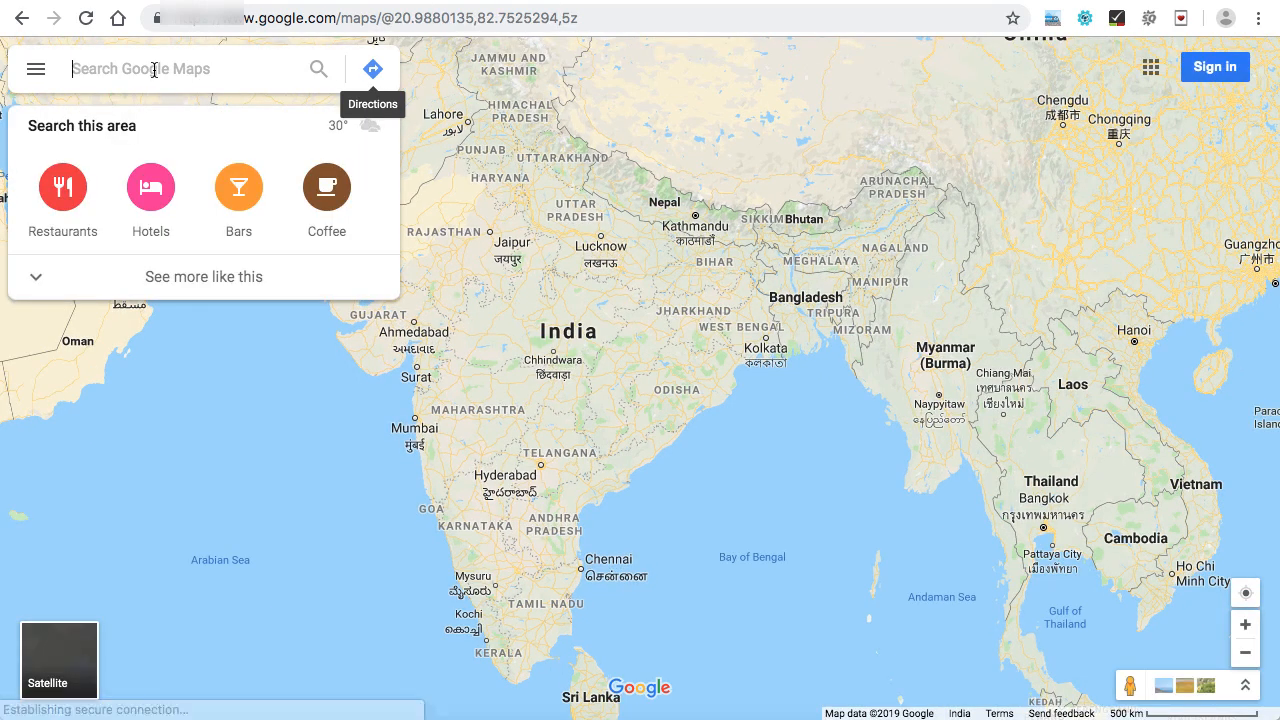
Search the map for "websoft global" and open the WebSoft Global IT Services place.
text(gogle)
key(BackSpace)
key(BackSpace)
key(BackSpace)
key(BackSpace)
key(BackSpace)
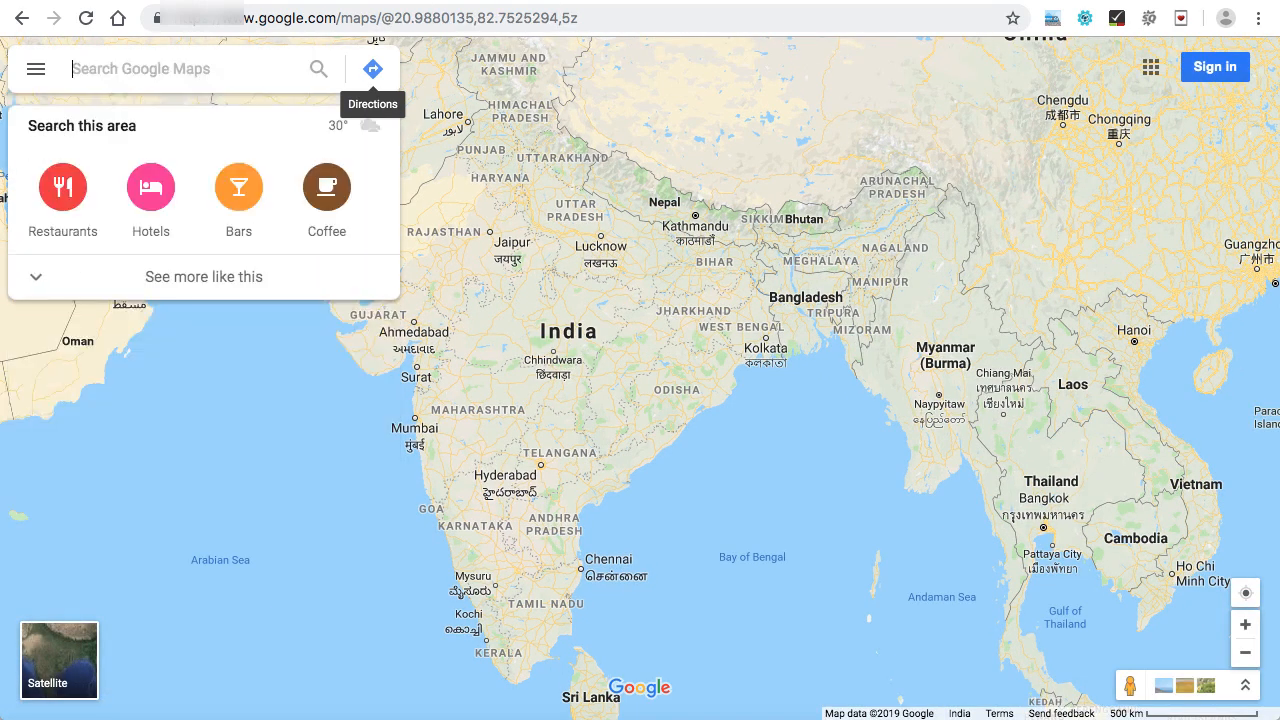
text(websoft global)
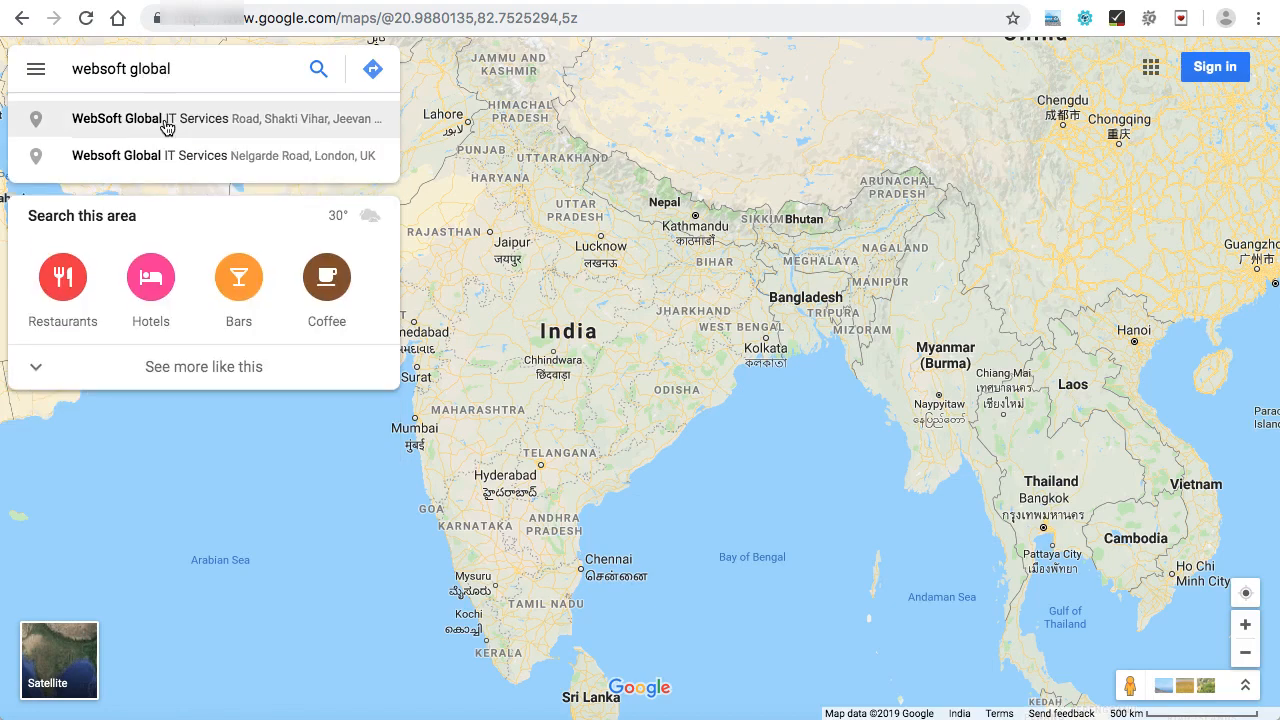
click(166, 122)
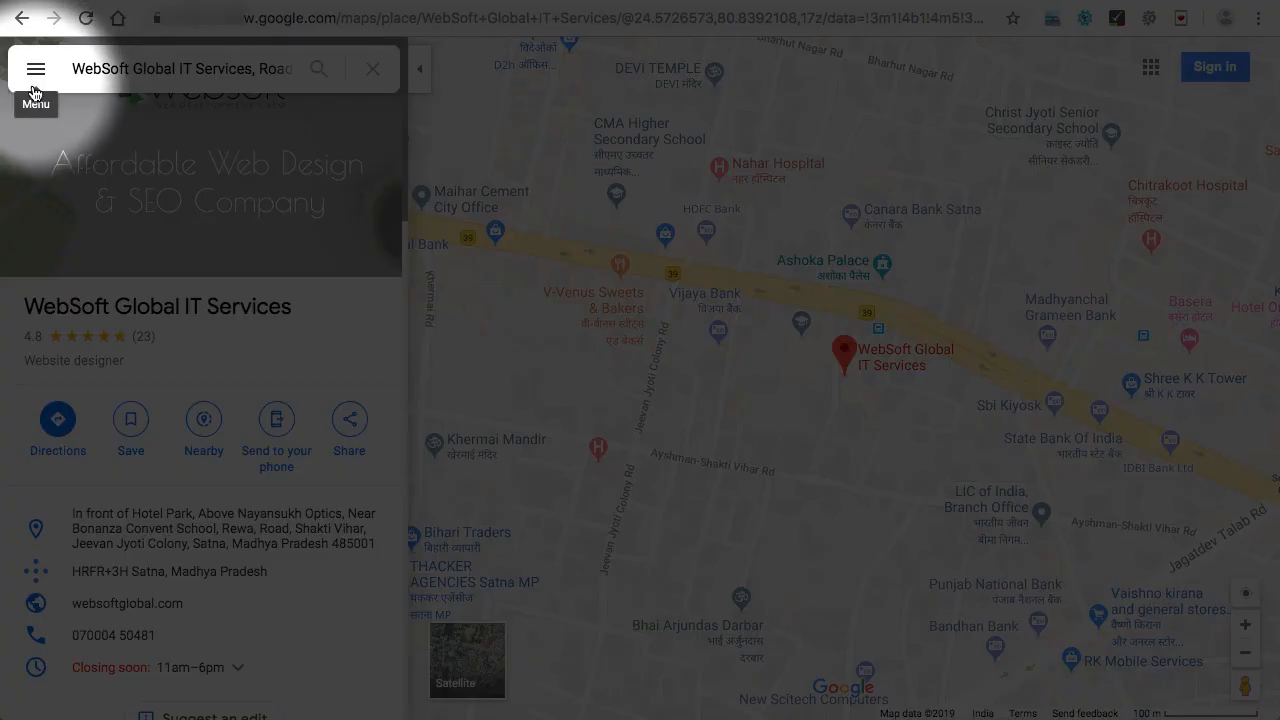
Copy the medium-size embed HTML for this place's map through the share or embed map option.
click(36, 73)
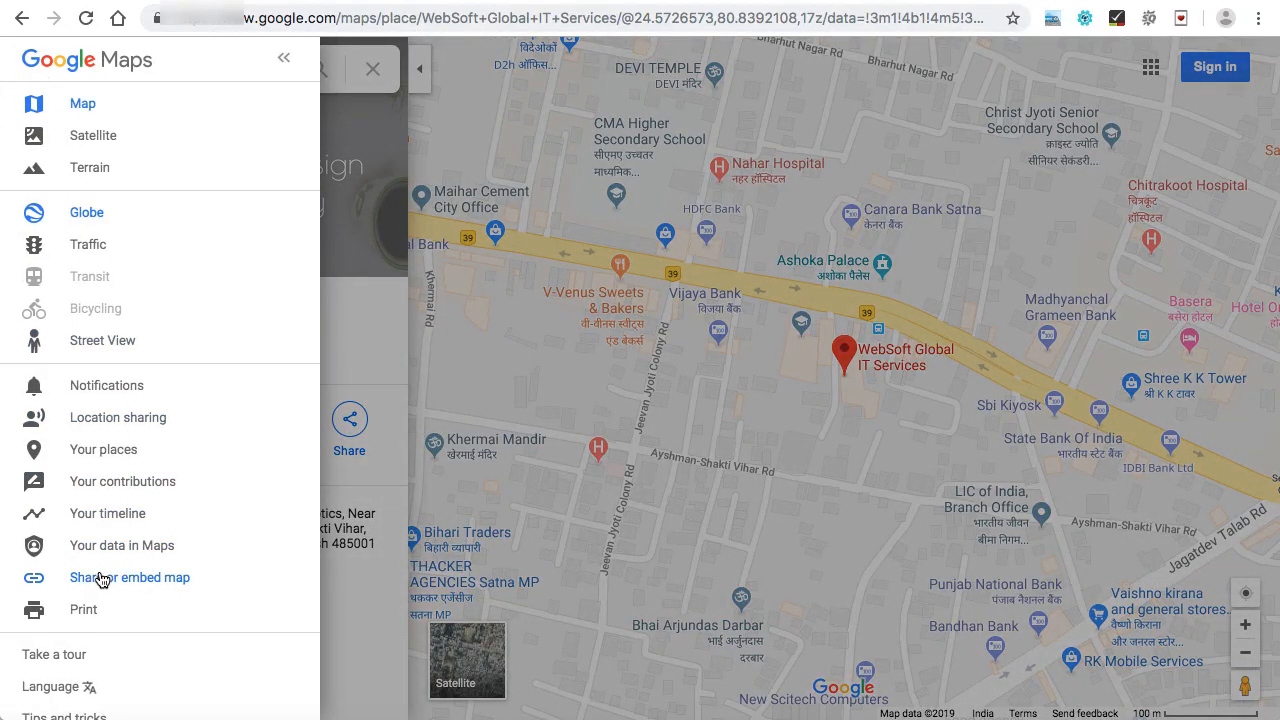
click(141, 585)
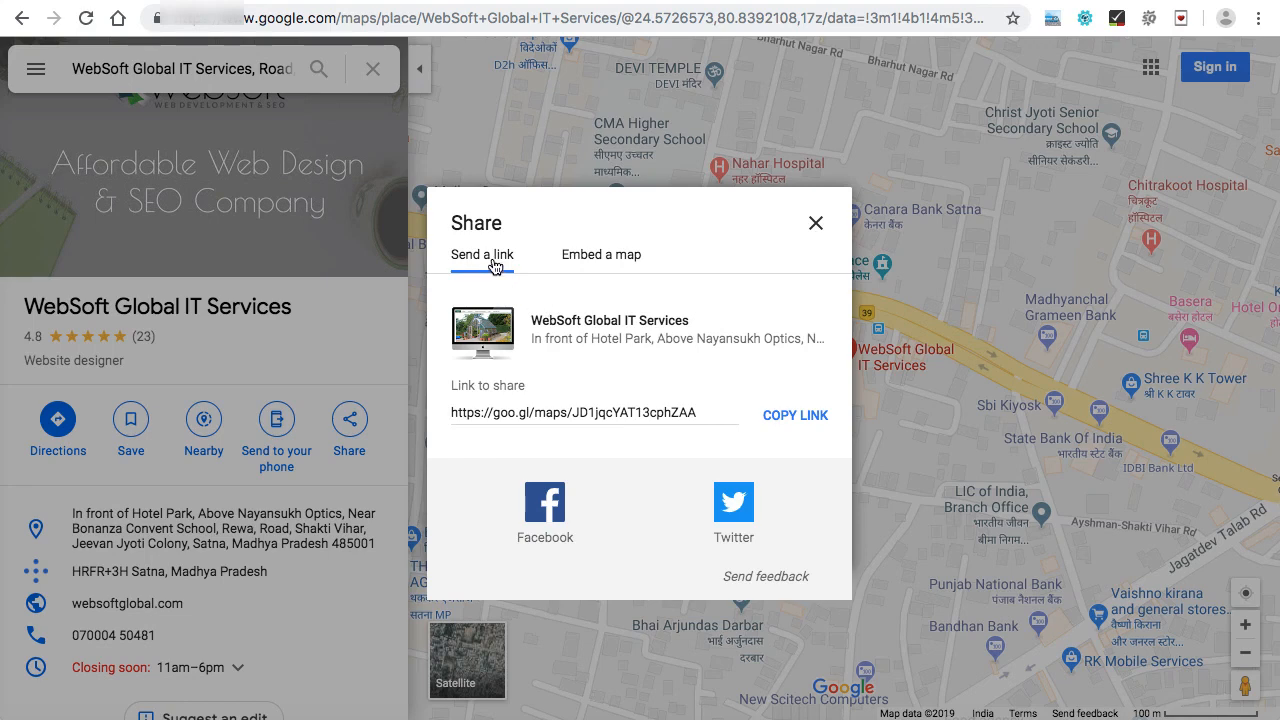
click(601, 256)
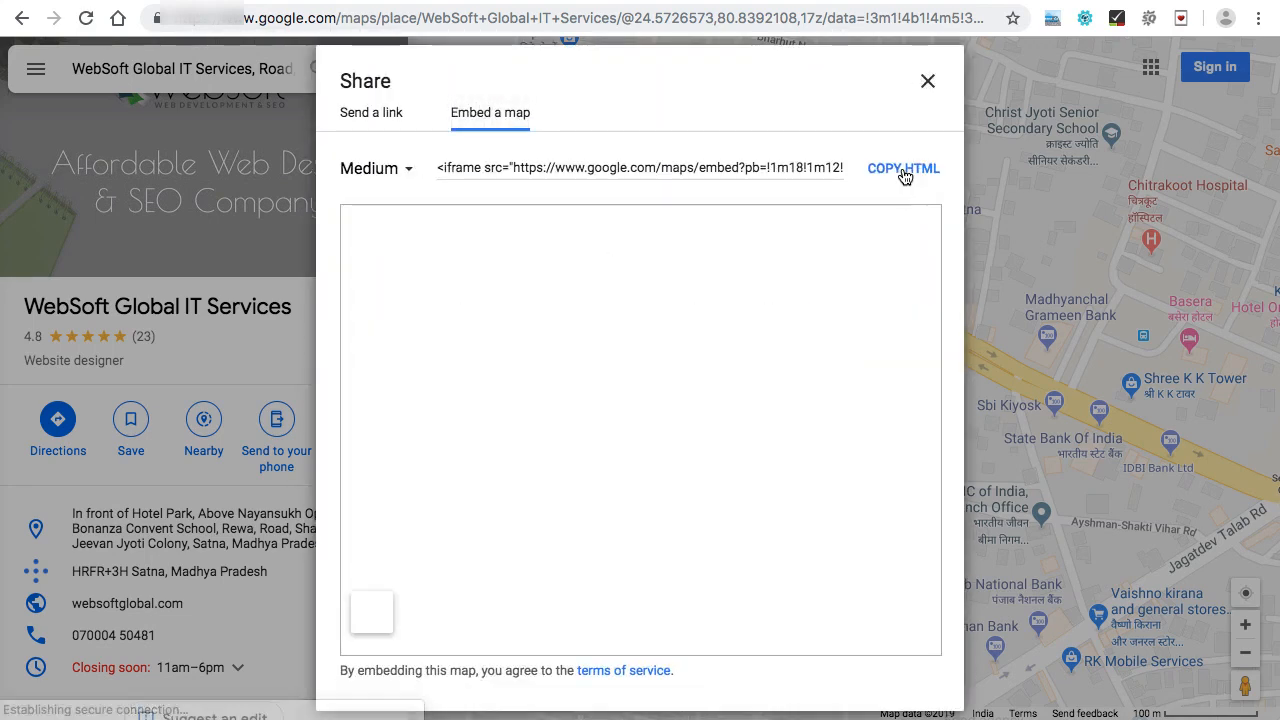
click(903, 170)
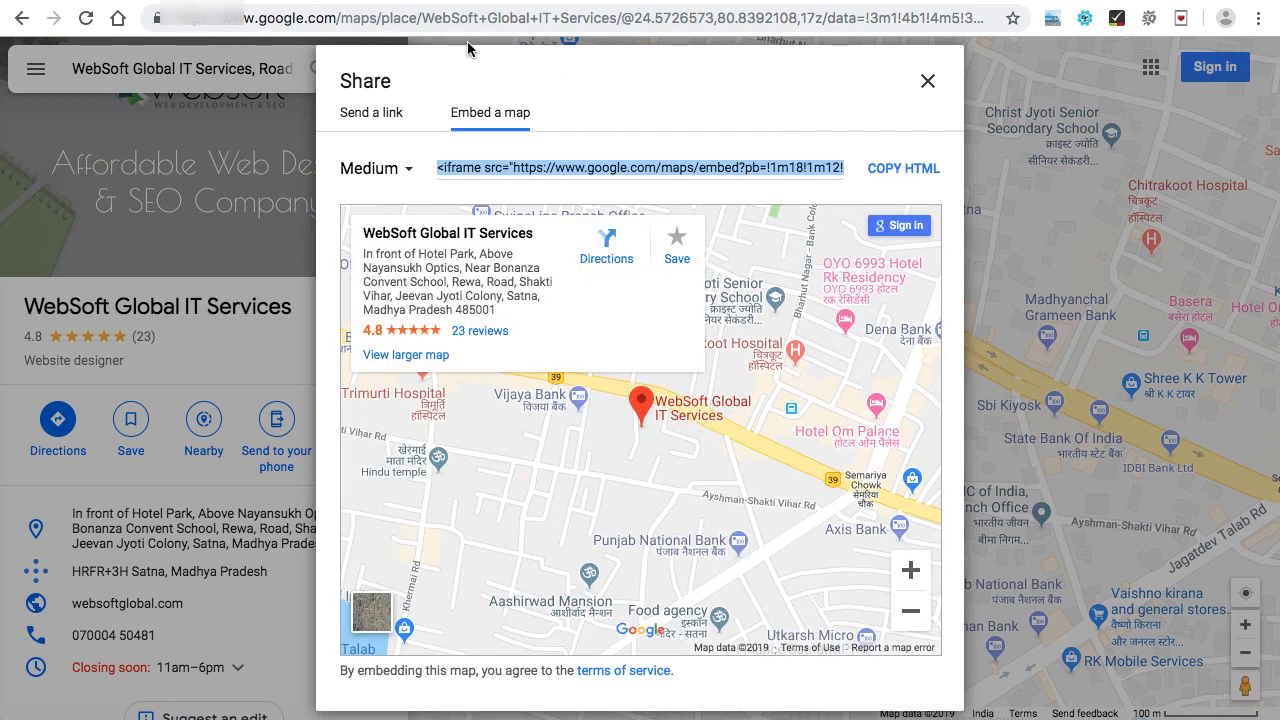
Return to the page editor tab and add a Text Block element inside the new row.
click(427, 1)
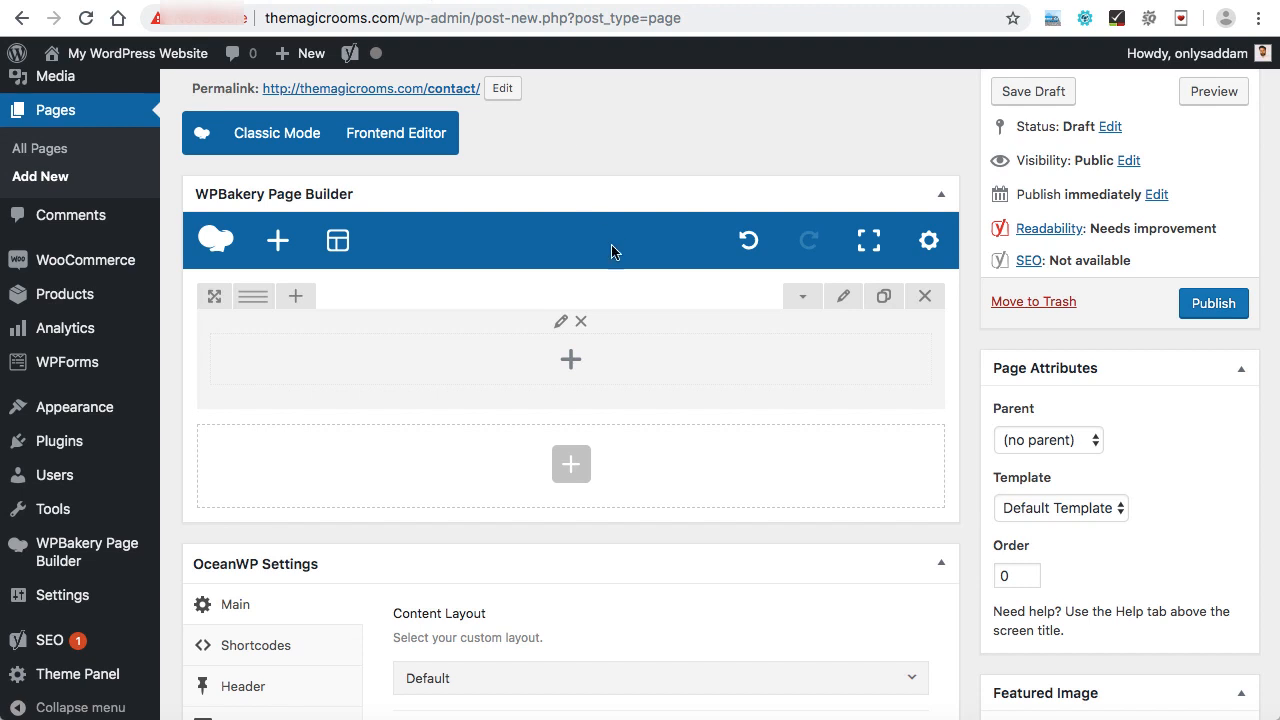
click(571, 360)
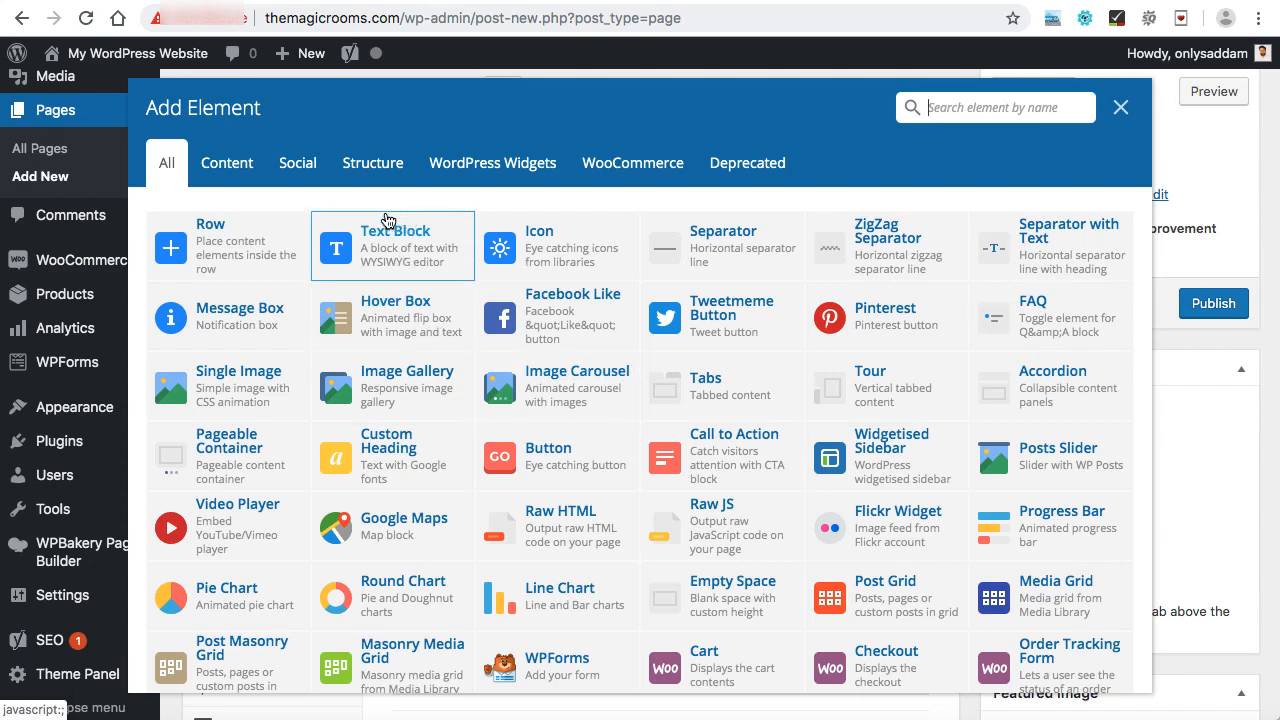
scroll(814, 360, down, 3)
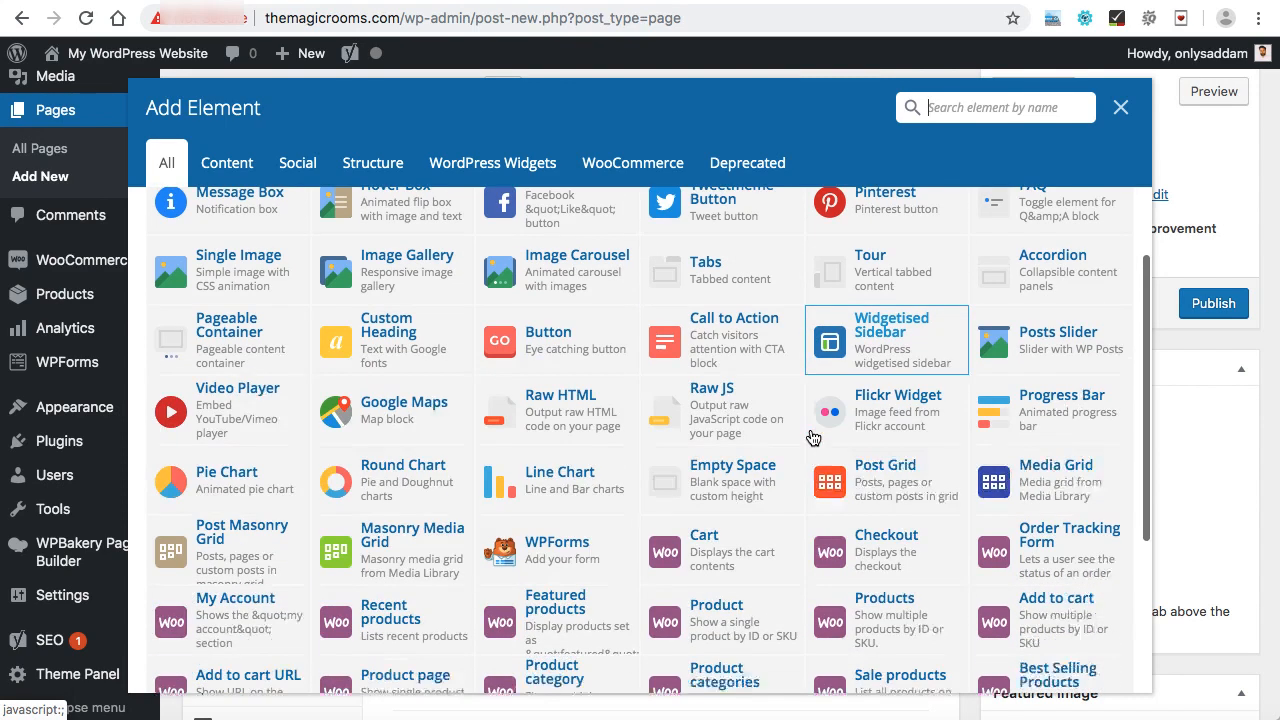
scroll(632, 518, down, 3)
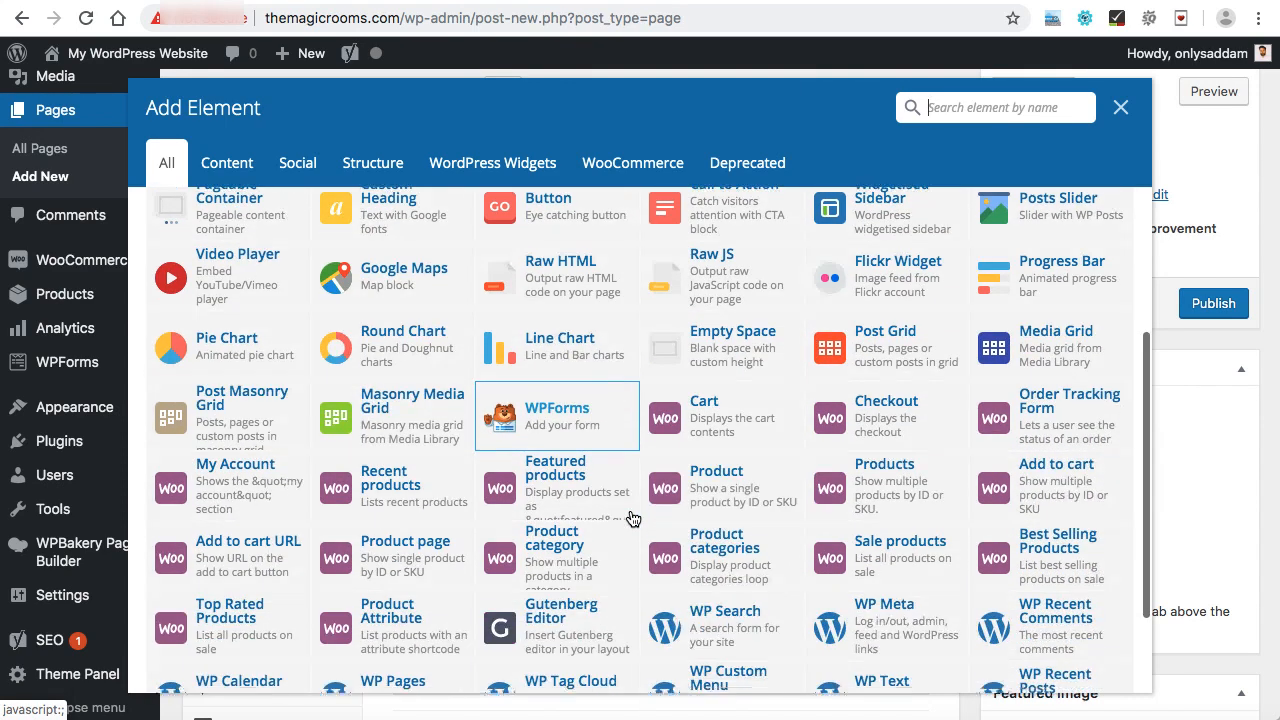
scroll(632, 518, up, 5)
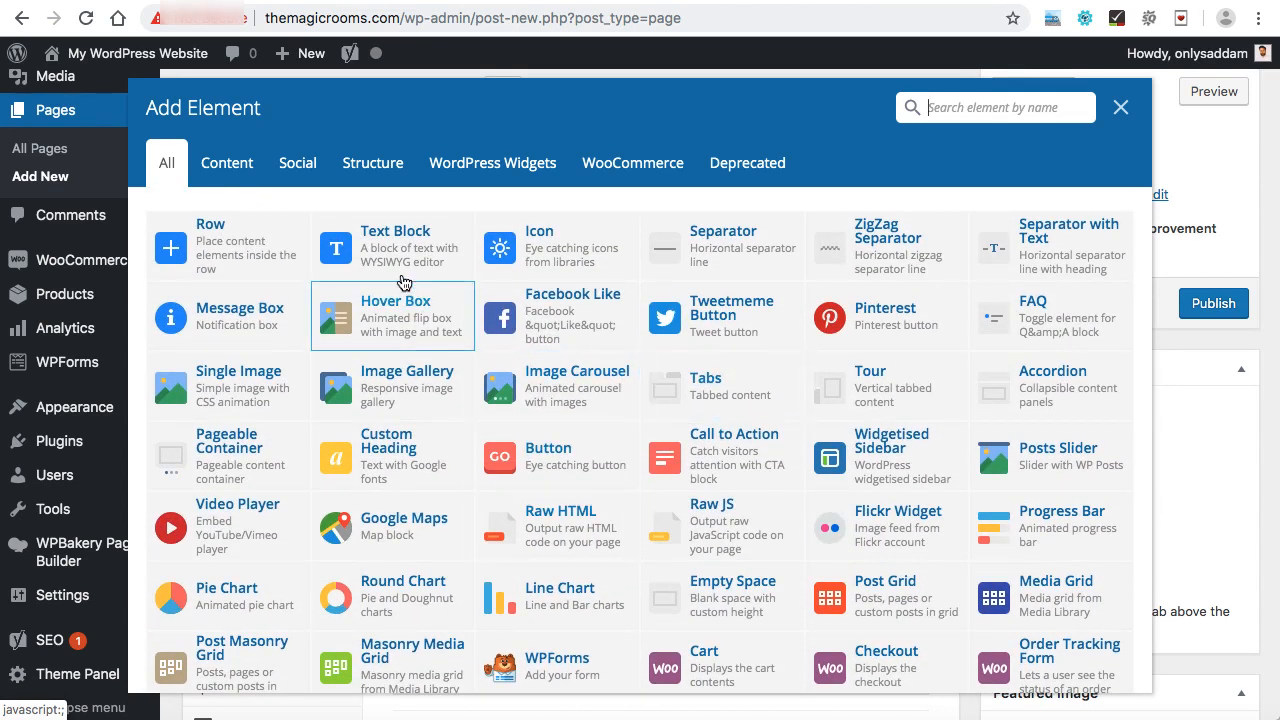
click(399, 240)
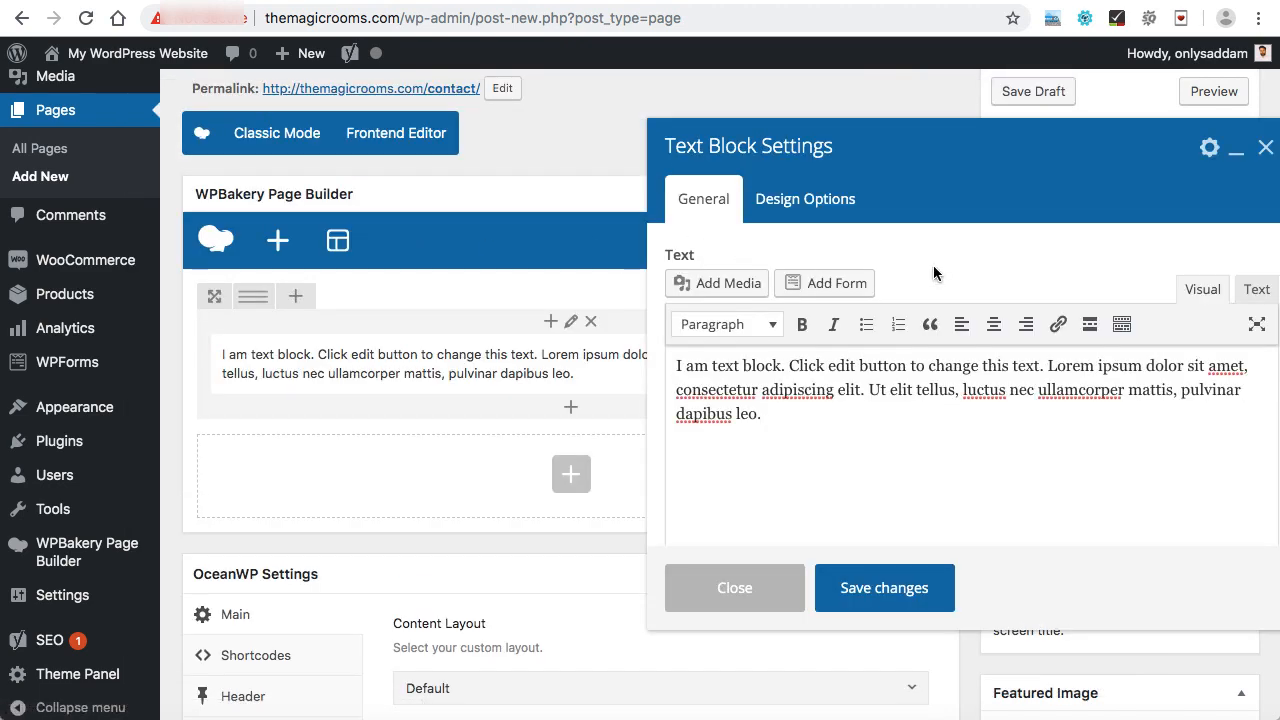
Replace the text block's placeholder content with the pasted map embed code in Text mode.
drag(1004, 146, 882, 140)
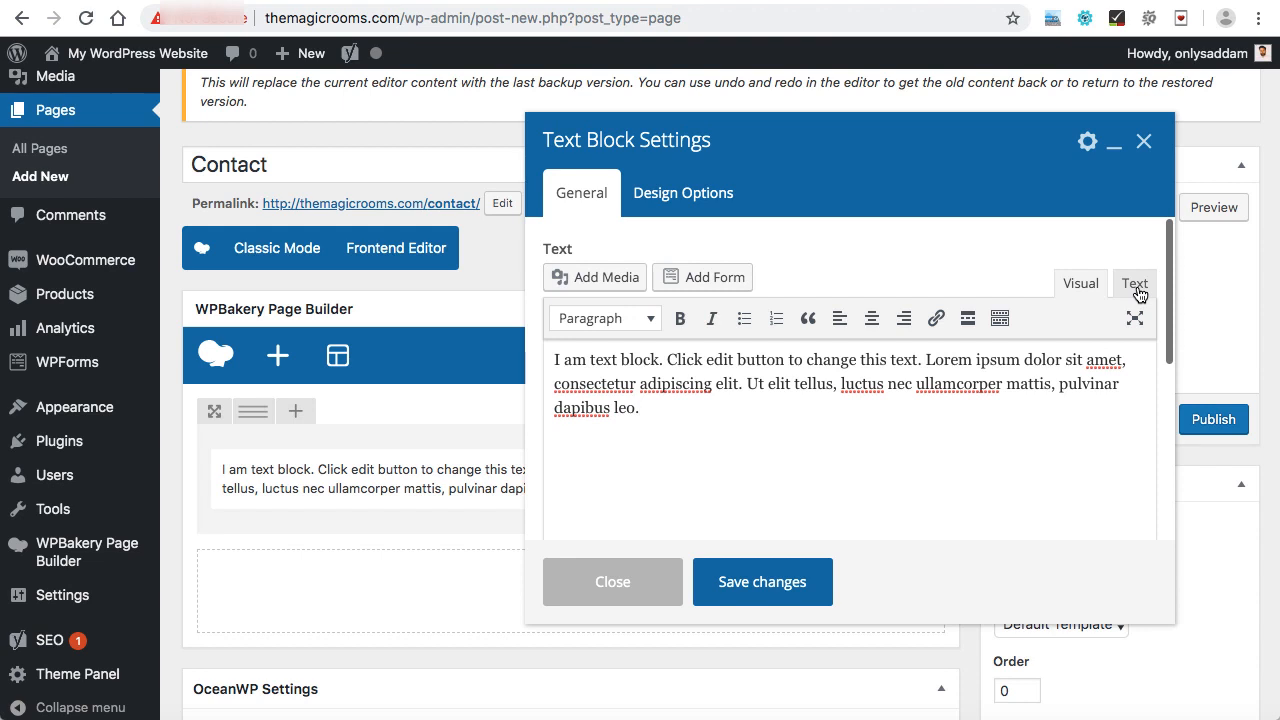
click(1136, 287)
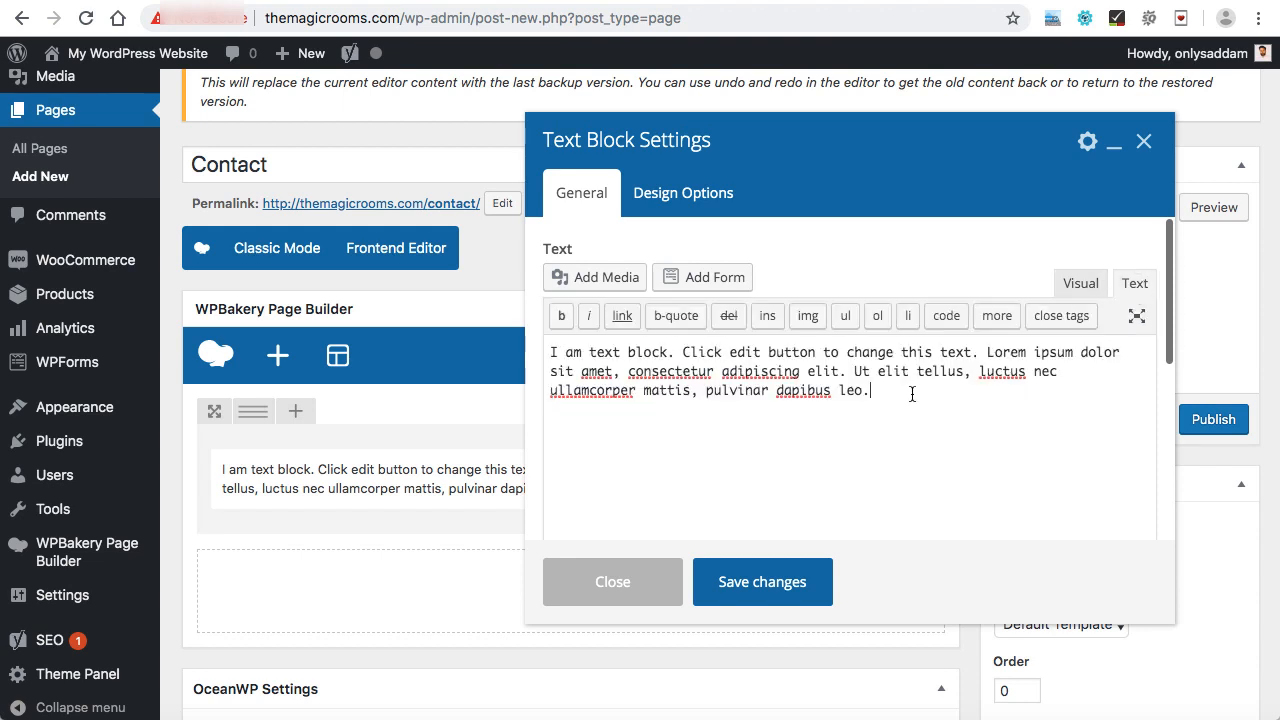
key(super+a)
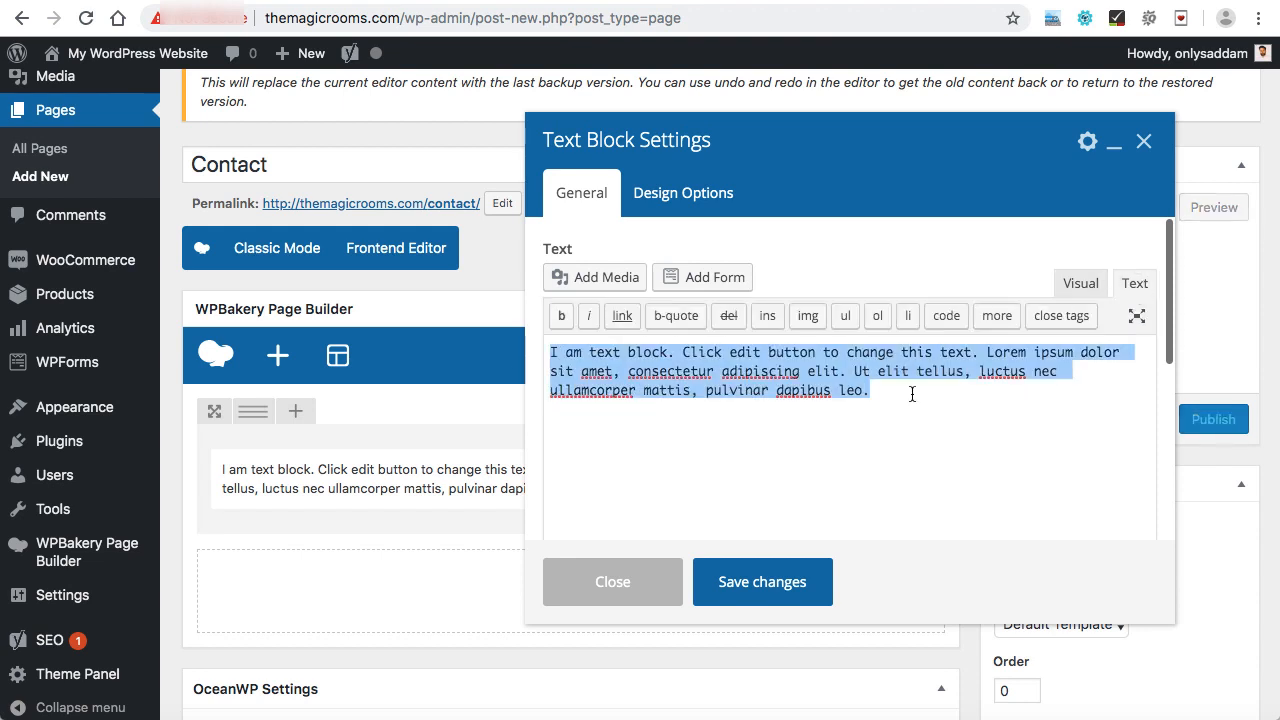
key(super+v)
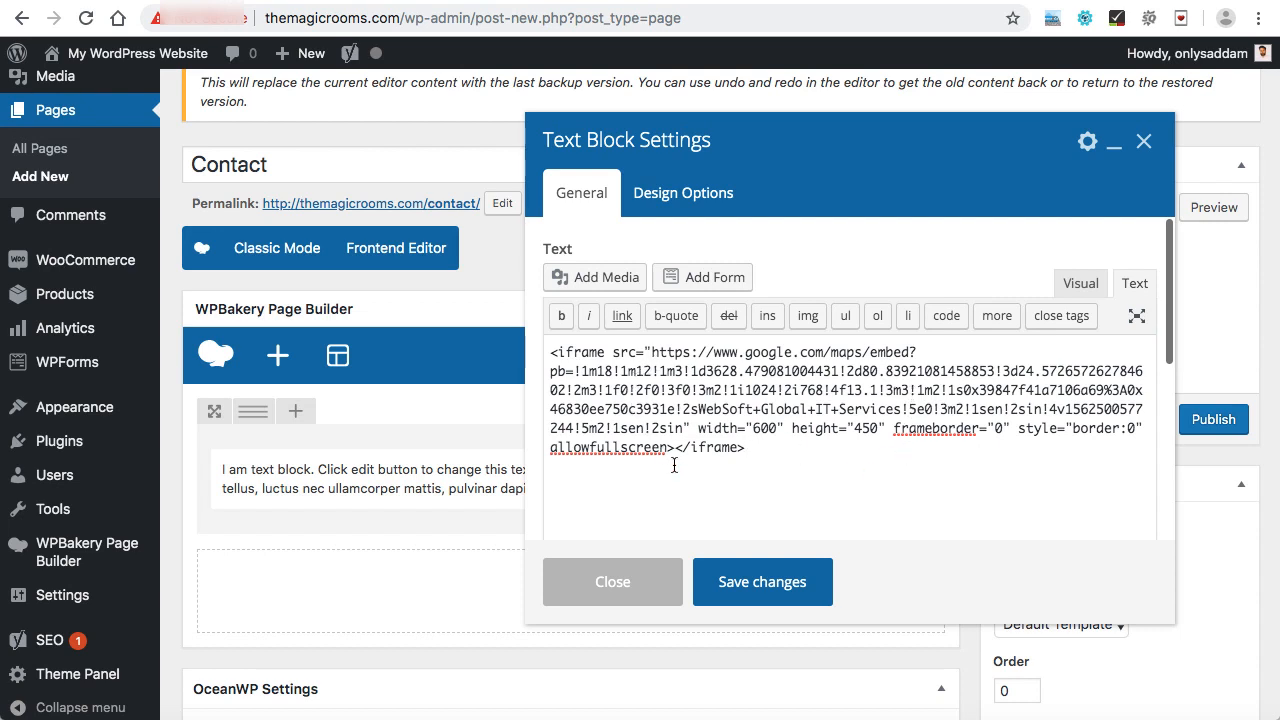
Change the iframe's width attribute in the embed code to 100%.
drag(698, 428, 765, 428)
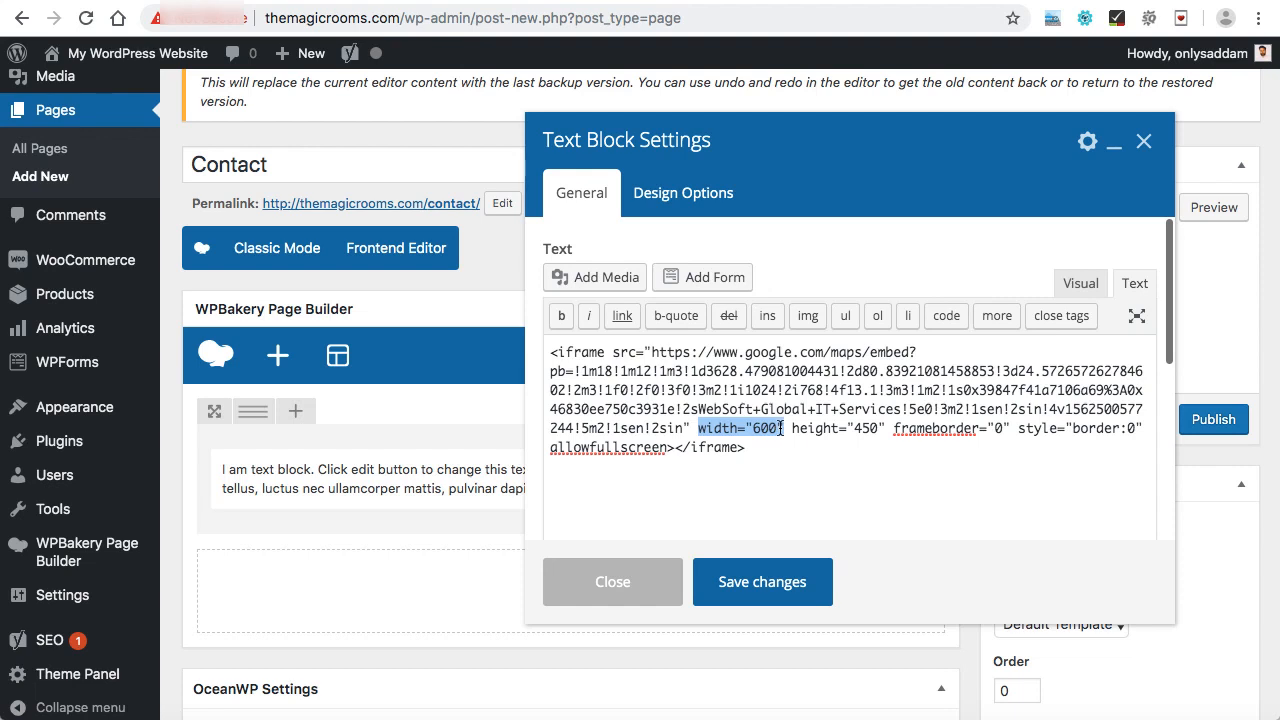
drag(793, 428, 878, 428)
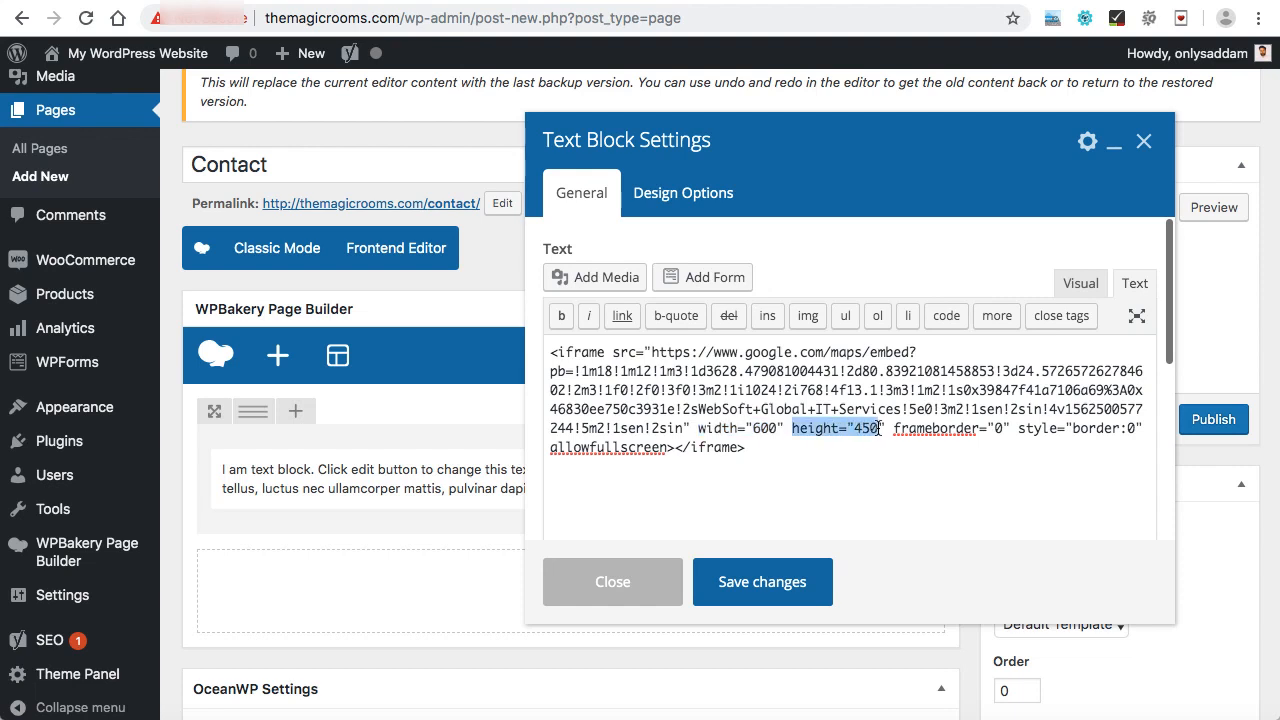
click(775, 430)
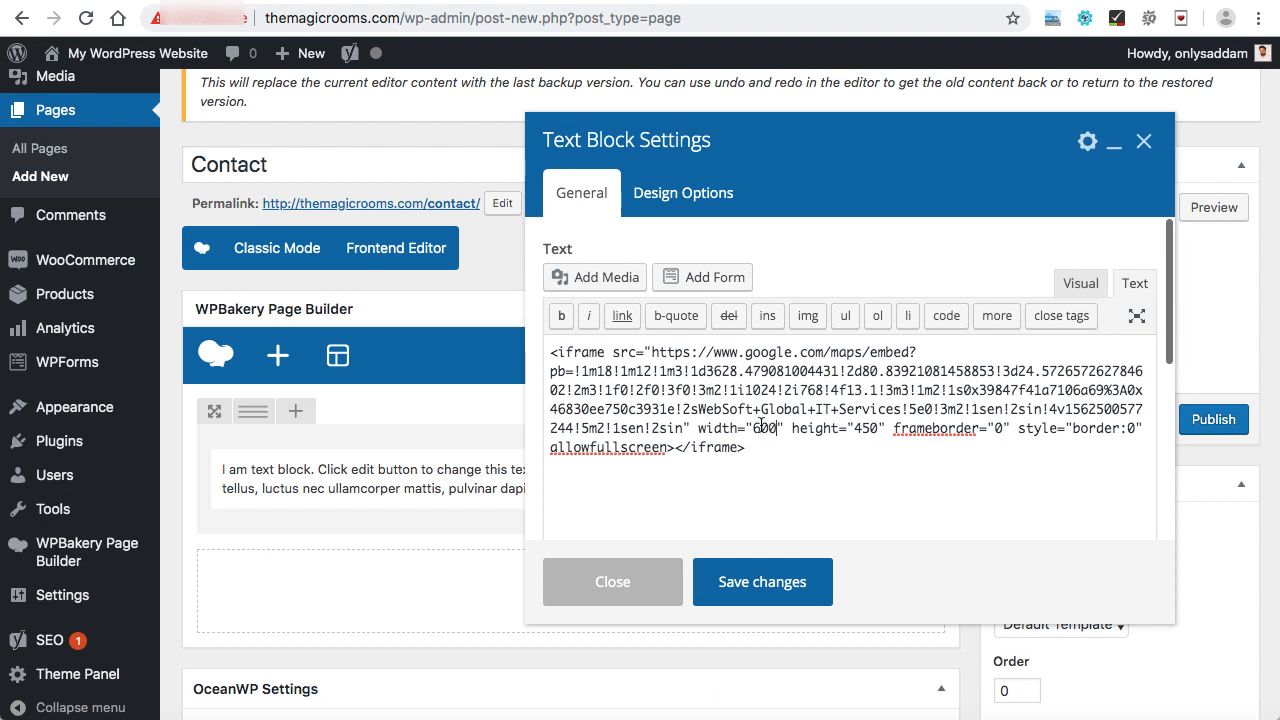
double_click(762, 429)
text(100%)
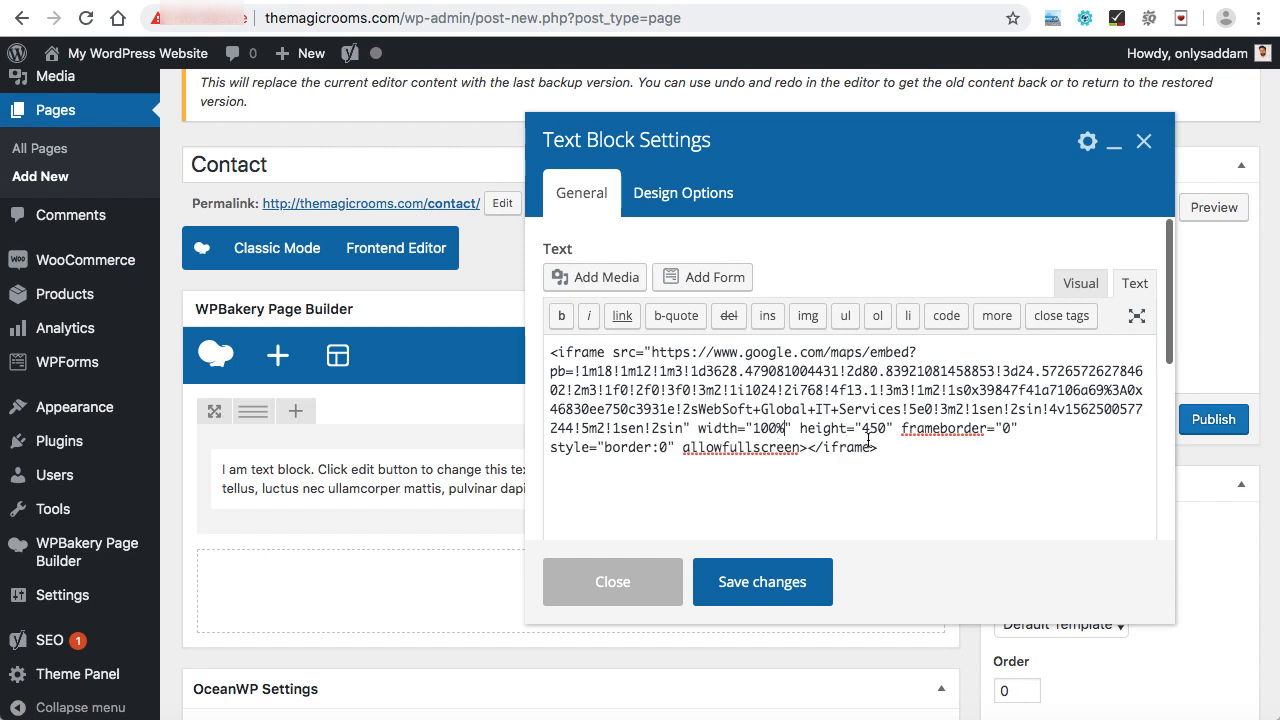
Save the text block changes and publish the Contact page.
click(772, 578)
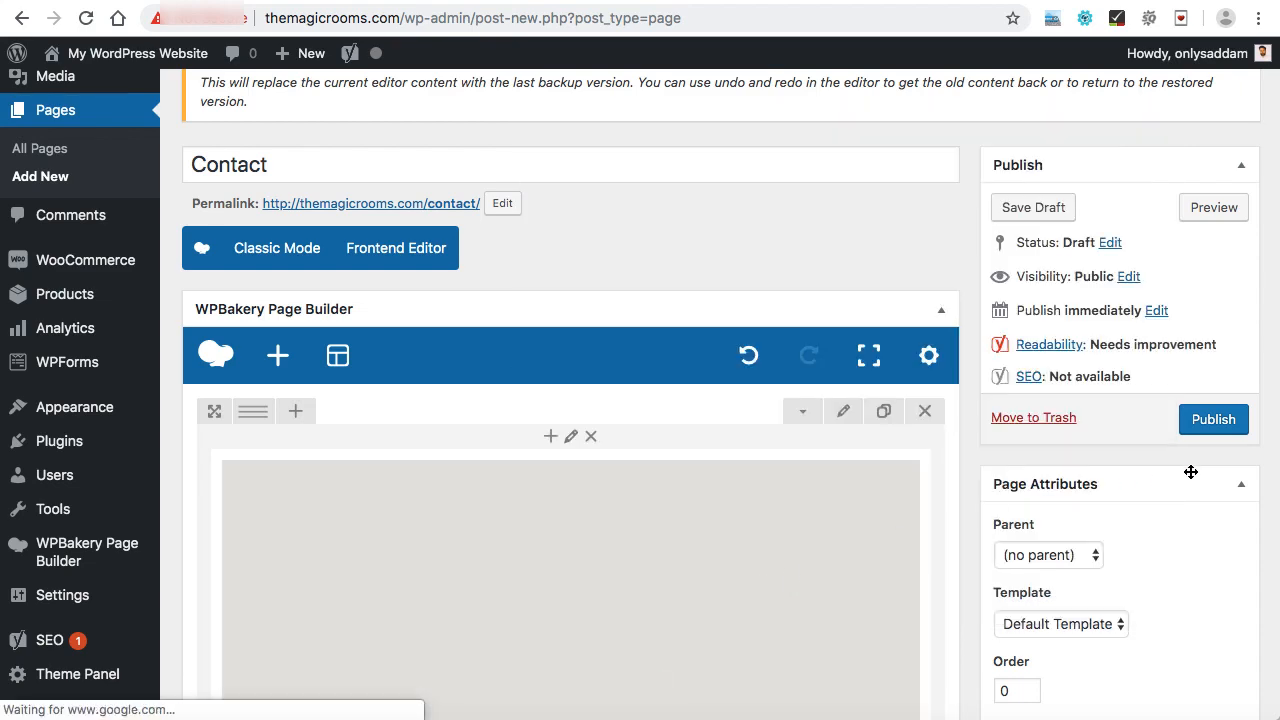
click(1213, 420)
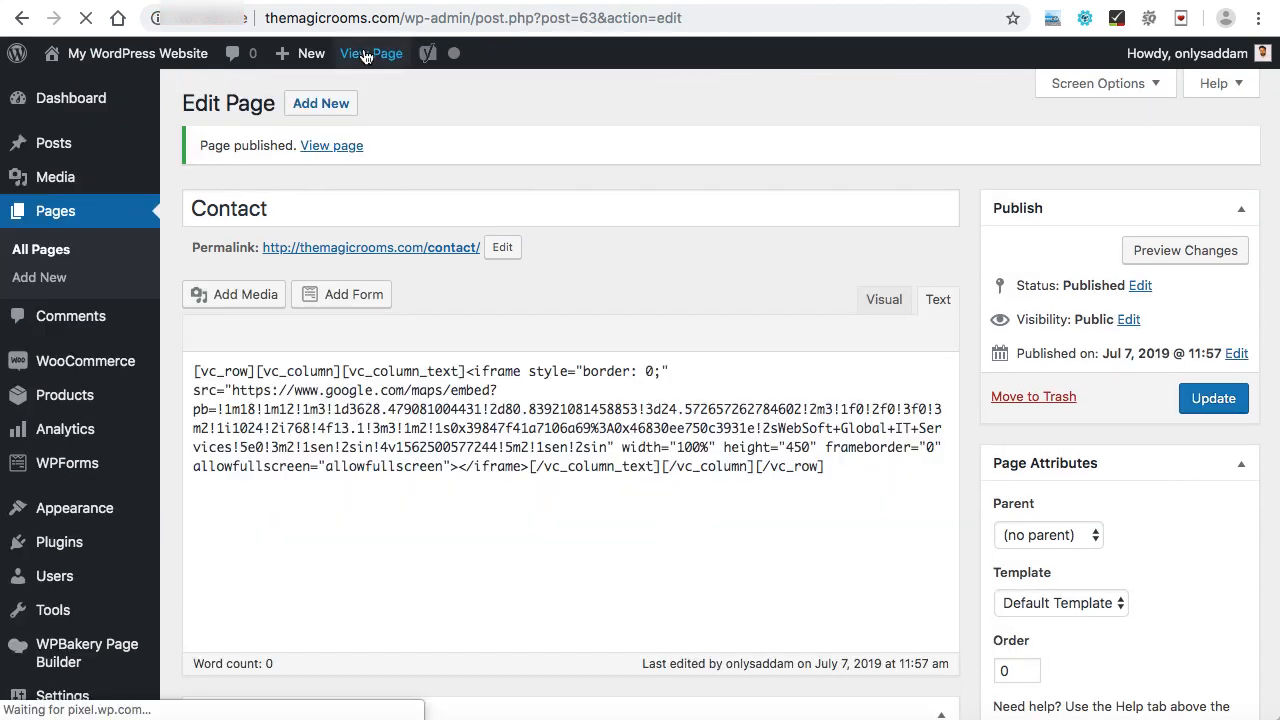
Open the published page in a new tab and examine the embedded map.
right_click(365, 57)
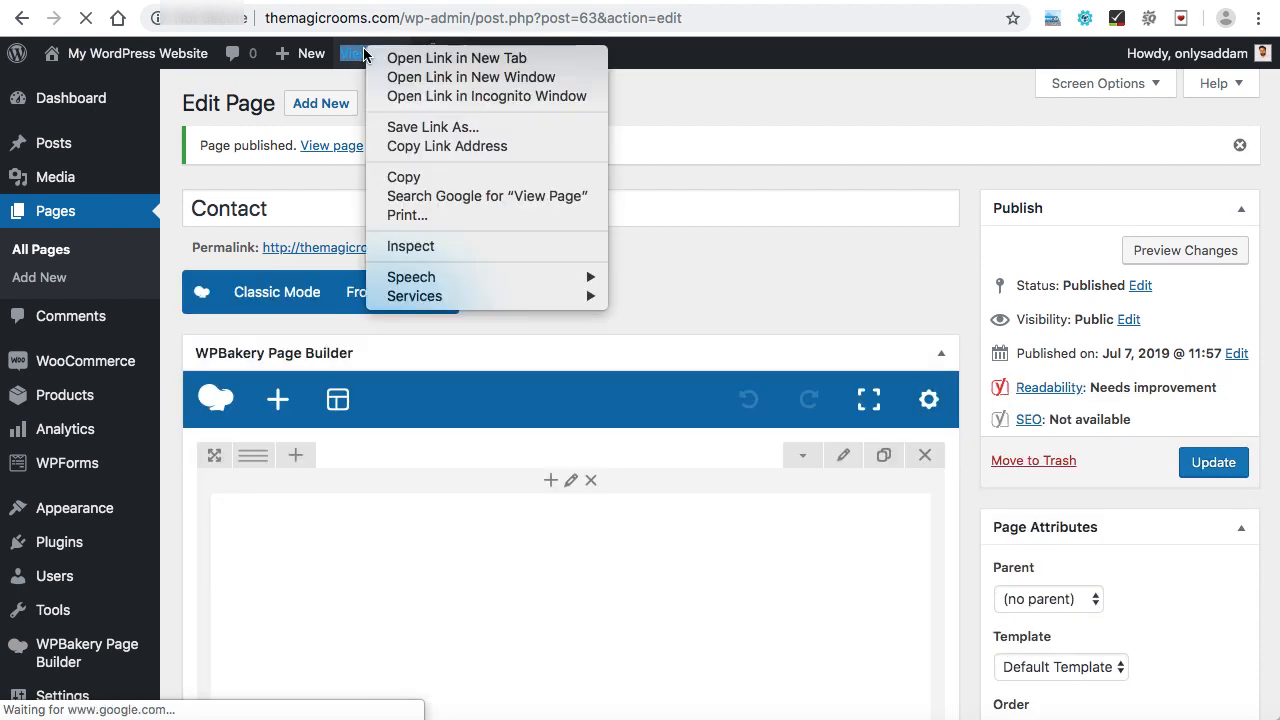
click(392, 60)
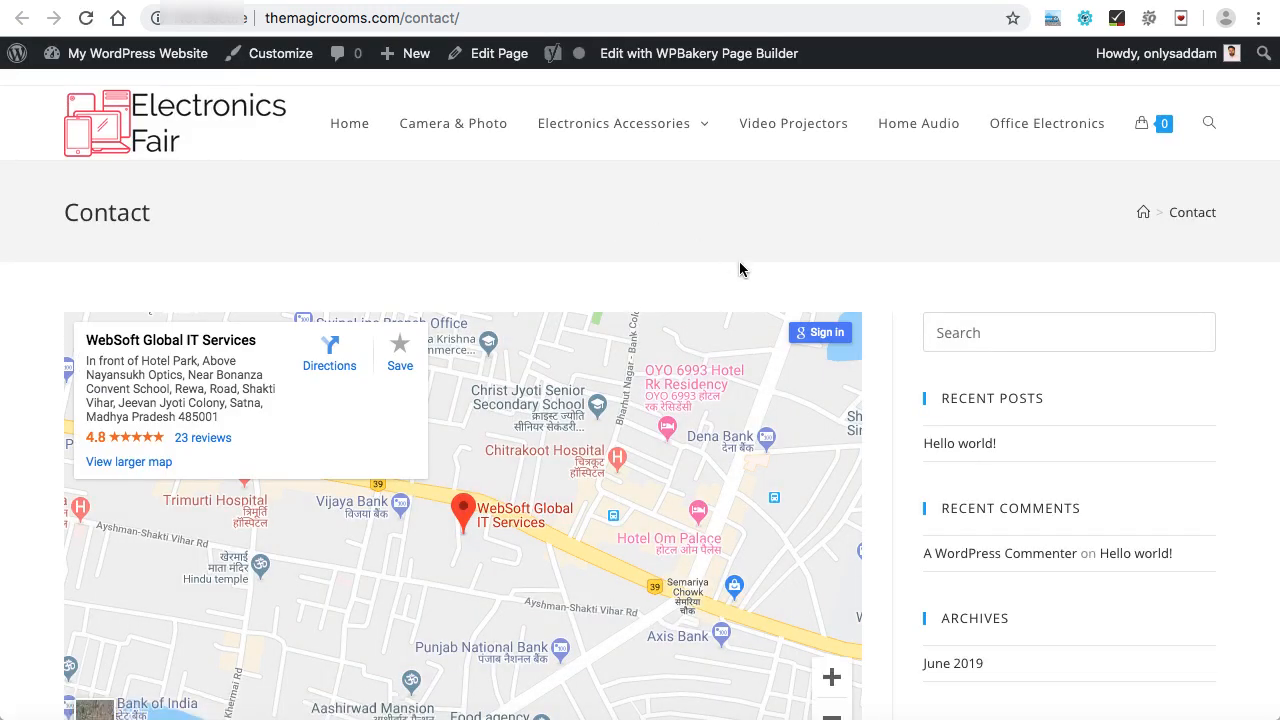
scroll(739, 269, down, 1)
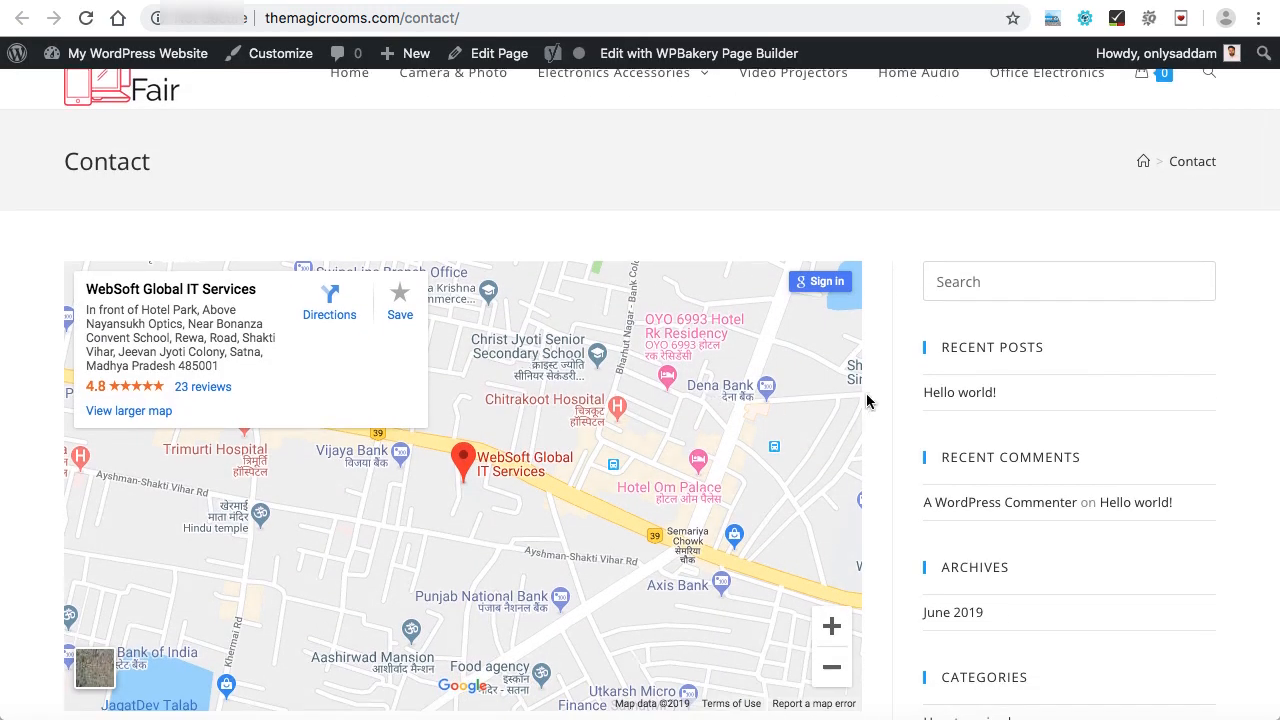
Set the Contact page's Content Layout to Full Width in OceanWP Settings and update the page.
scroll(867, 401, down, 3)
scroll(866, 397, up, 2)
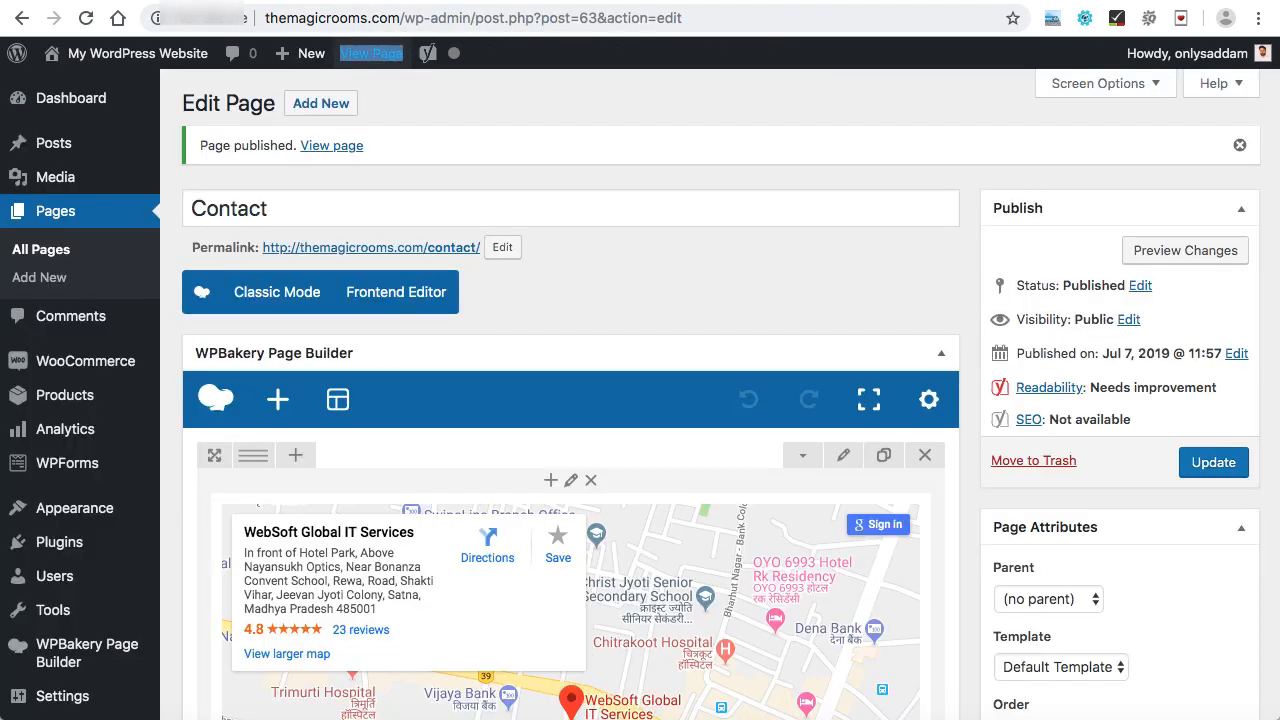
scroll(709, 277, down, 6)
scroll(708, 270, down, 5)
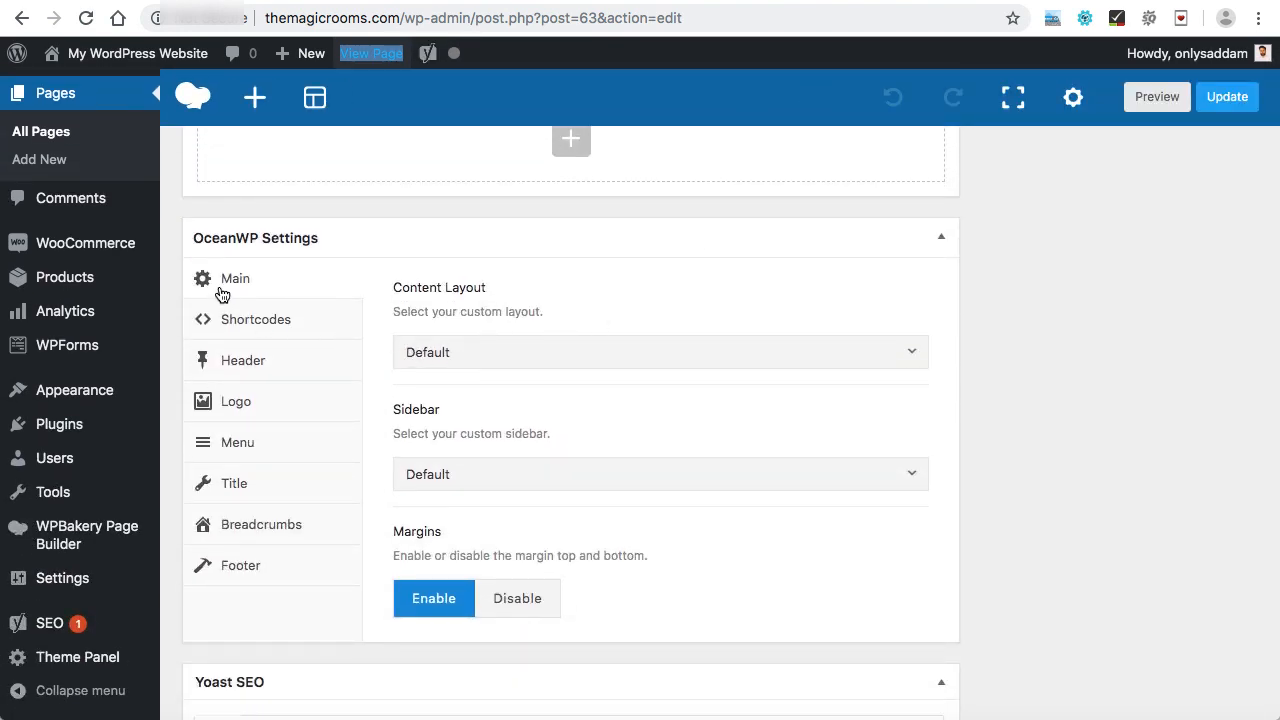
click(510, 362)
click(476, 491)
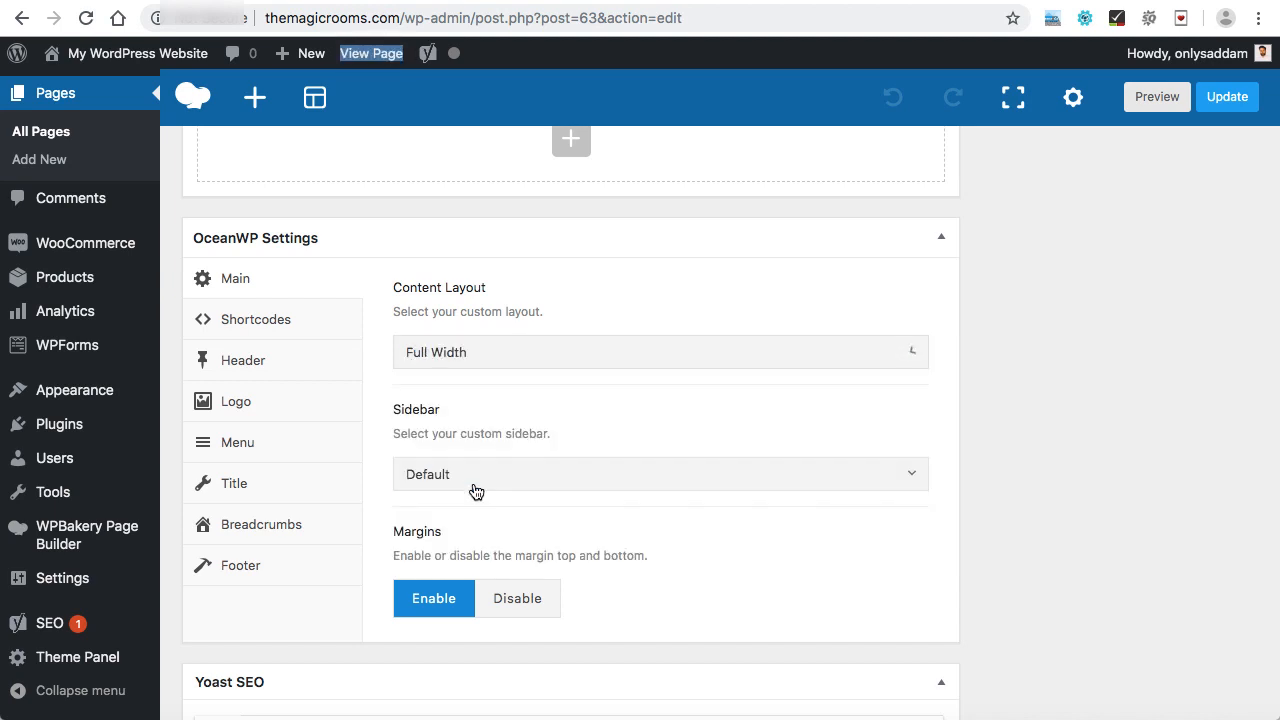
scroll(985, 360, up, 4)
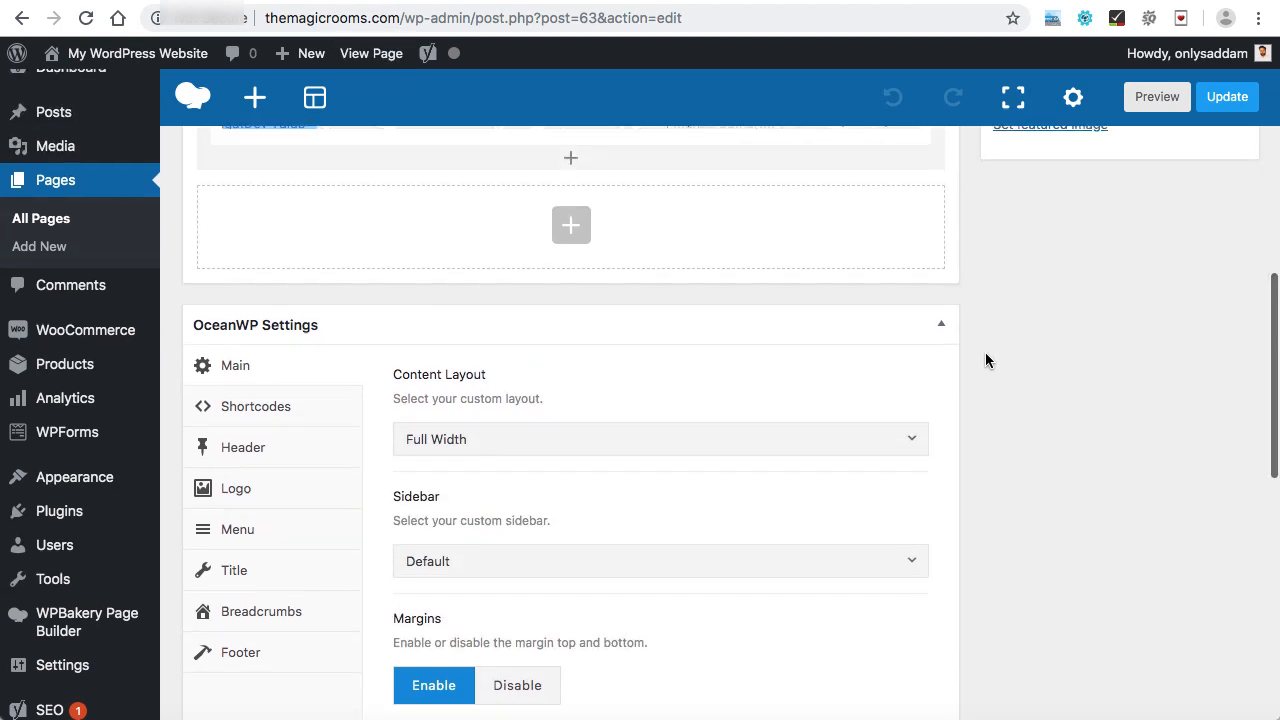
click(1221, 98)
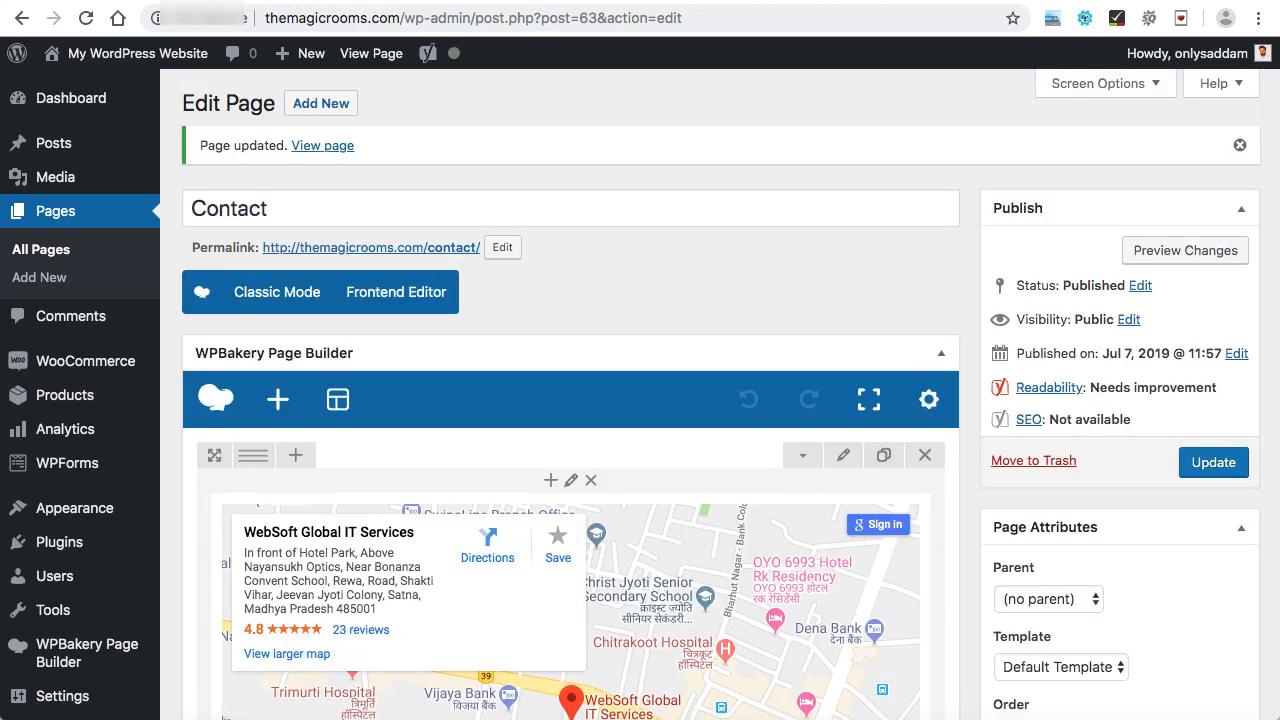
Reload the published Contact page to check the full-width map layout.
click(250, 1)
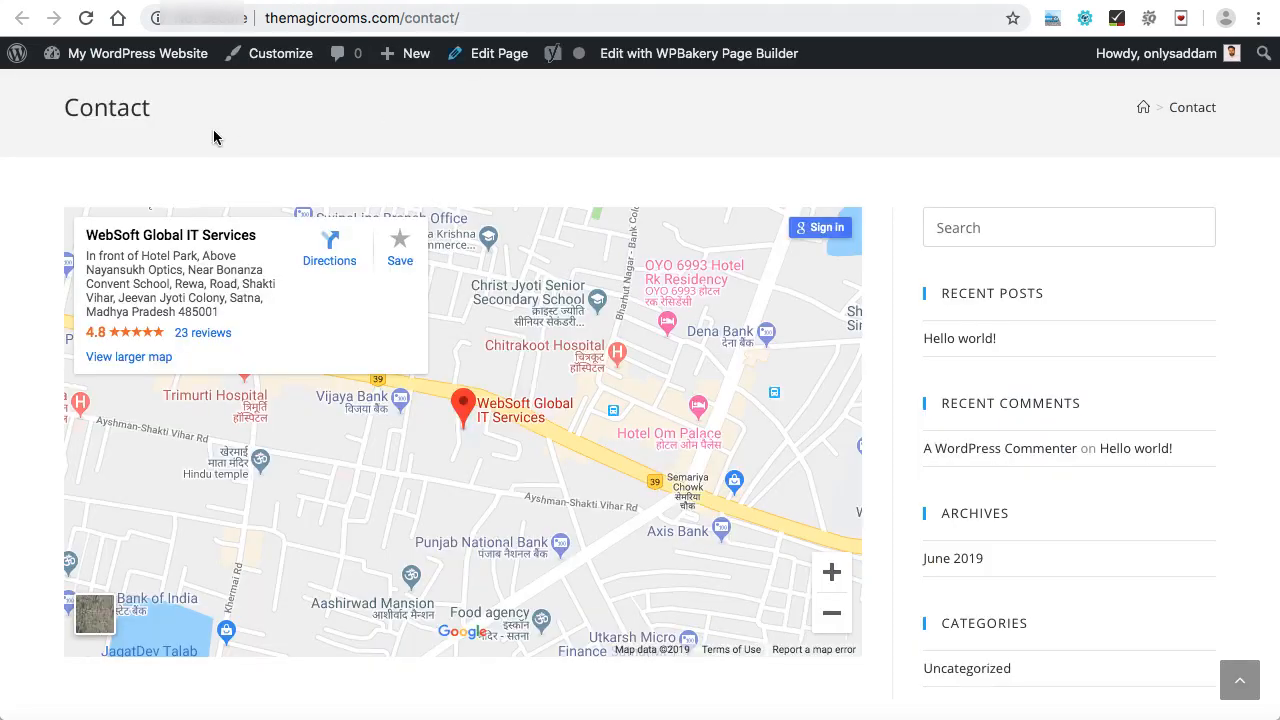
key(super+r)
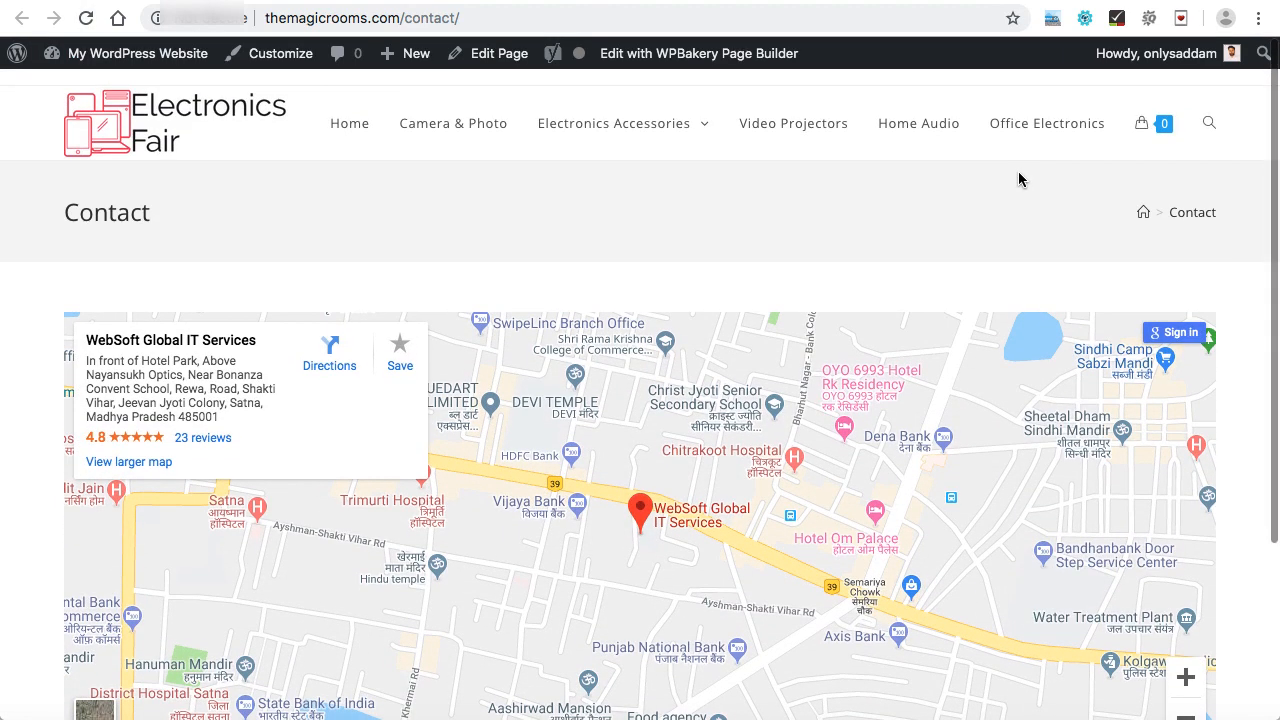
mouse_move(560, 160)
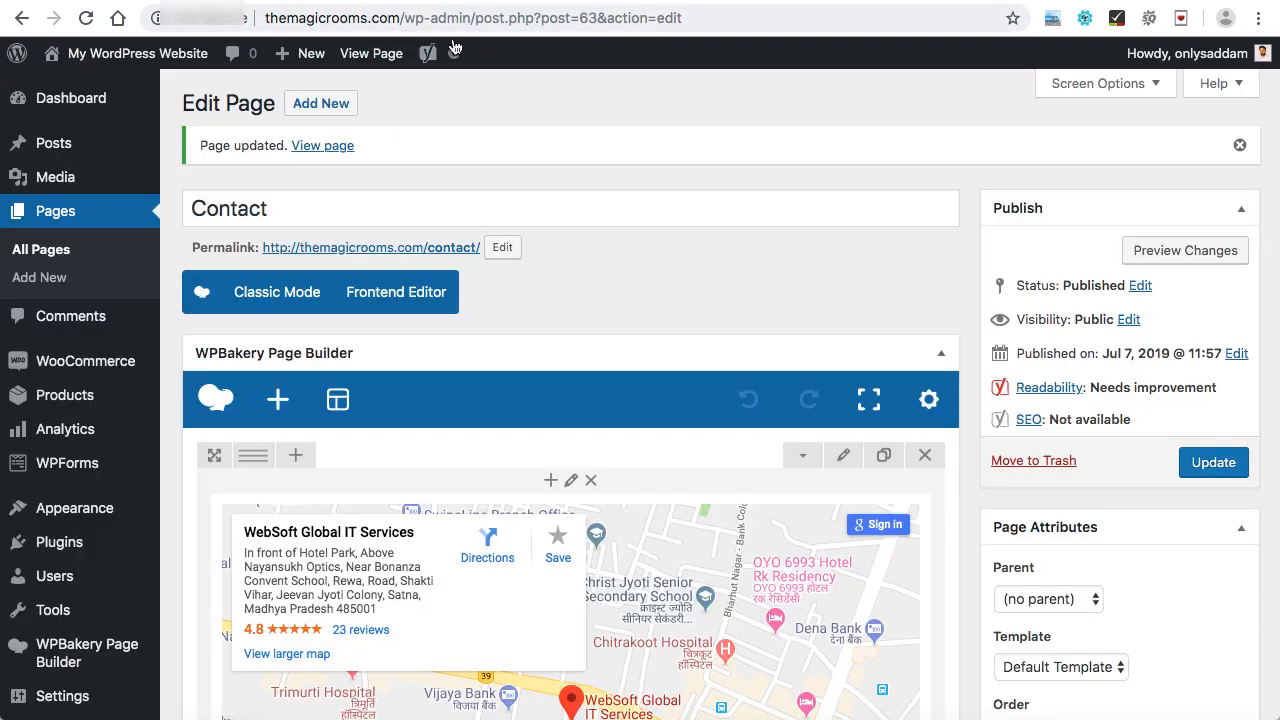
Disable the page title and the breadcrumbs in OceanWP Settings and update the page.
scroll(667, 280, down, 8)
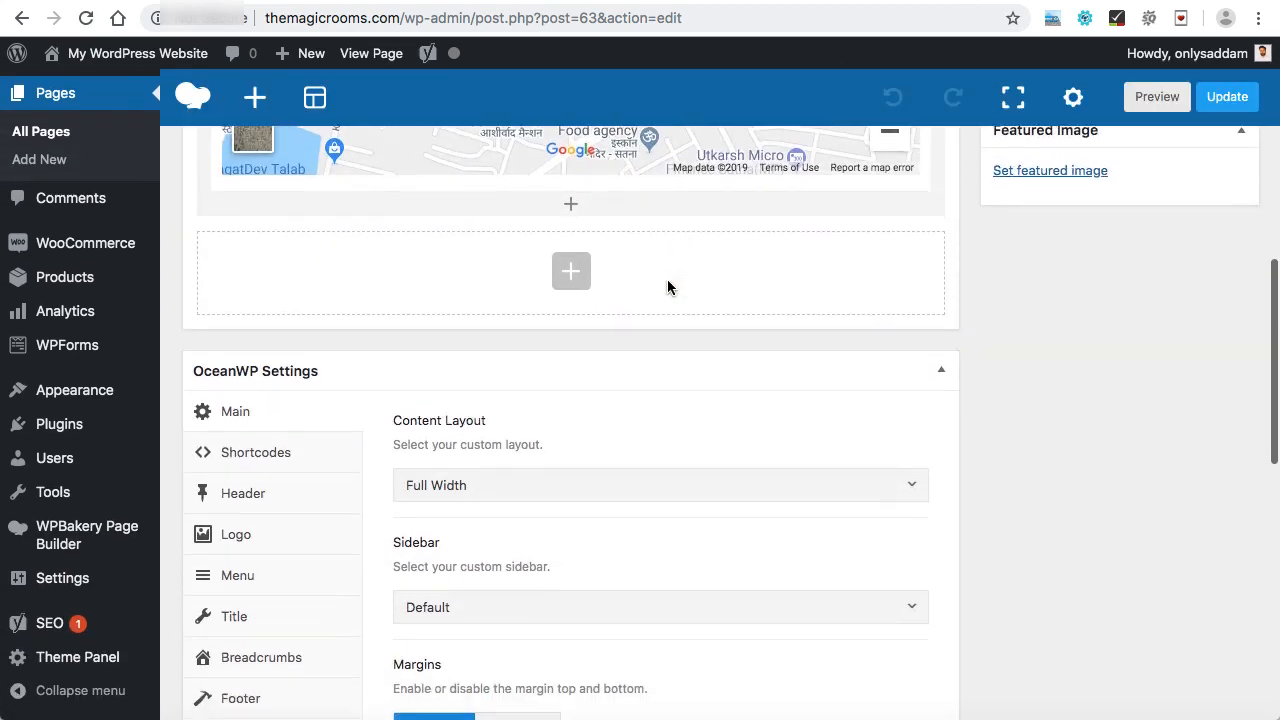
scroll(667, 287, down, 3)
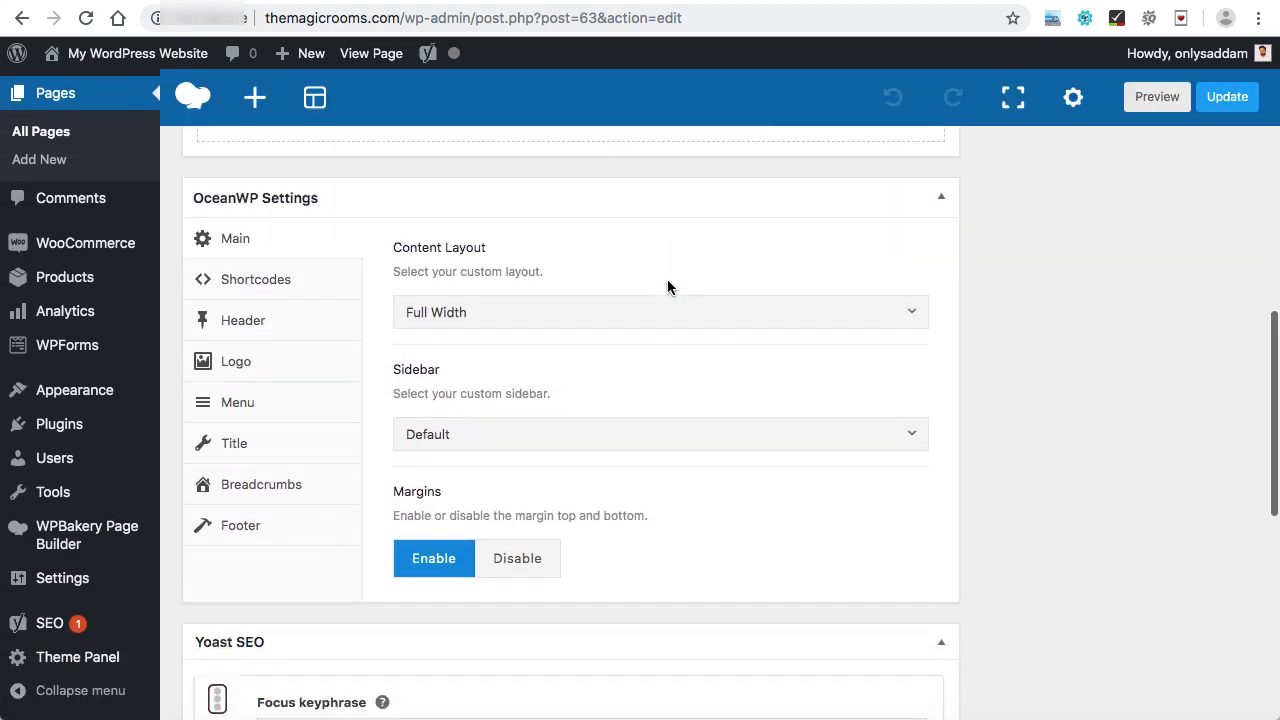
click(247, 447)
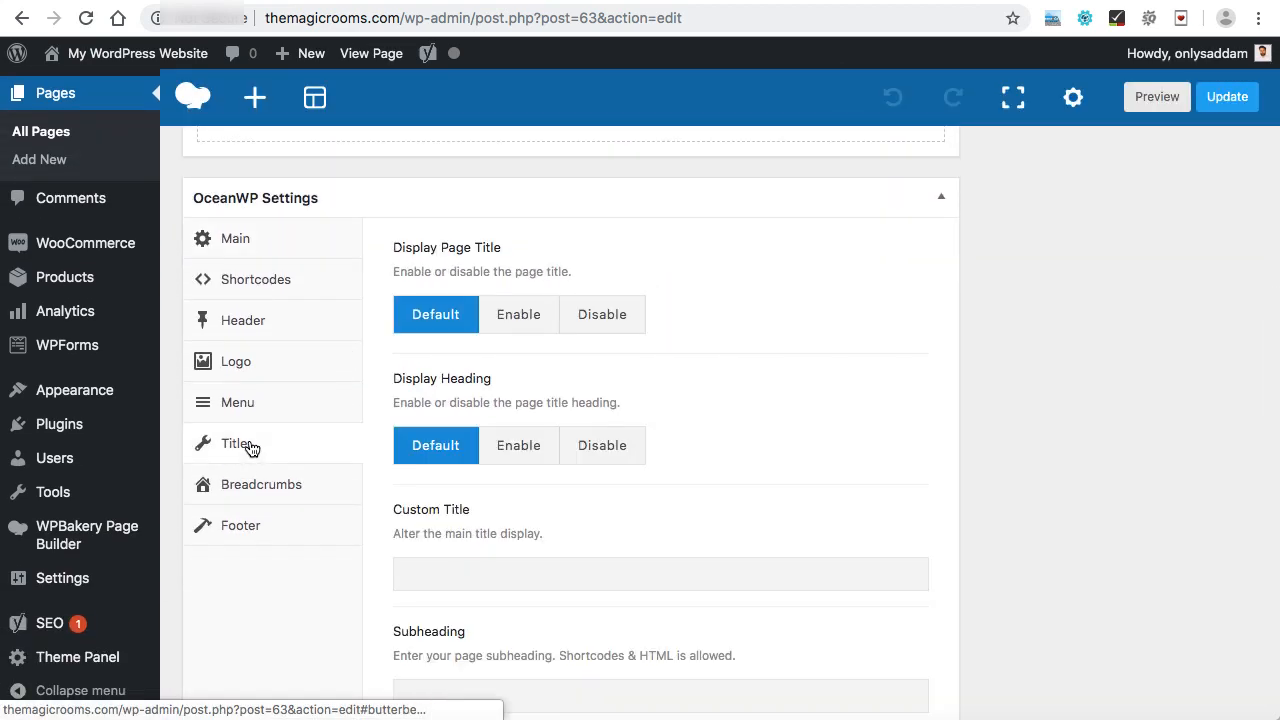
click(604, 330)
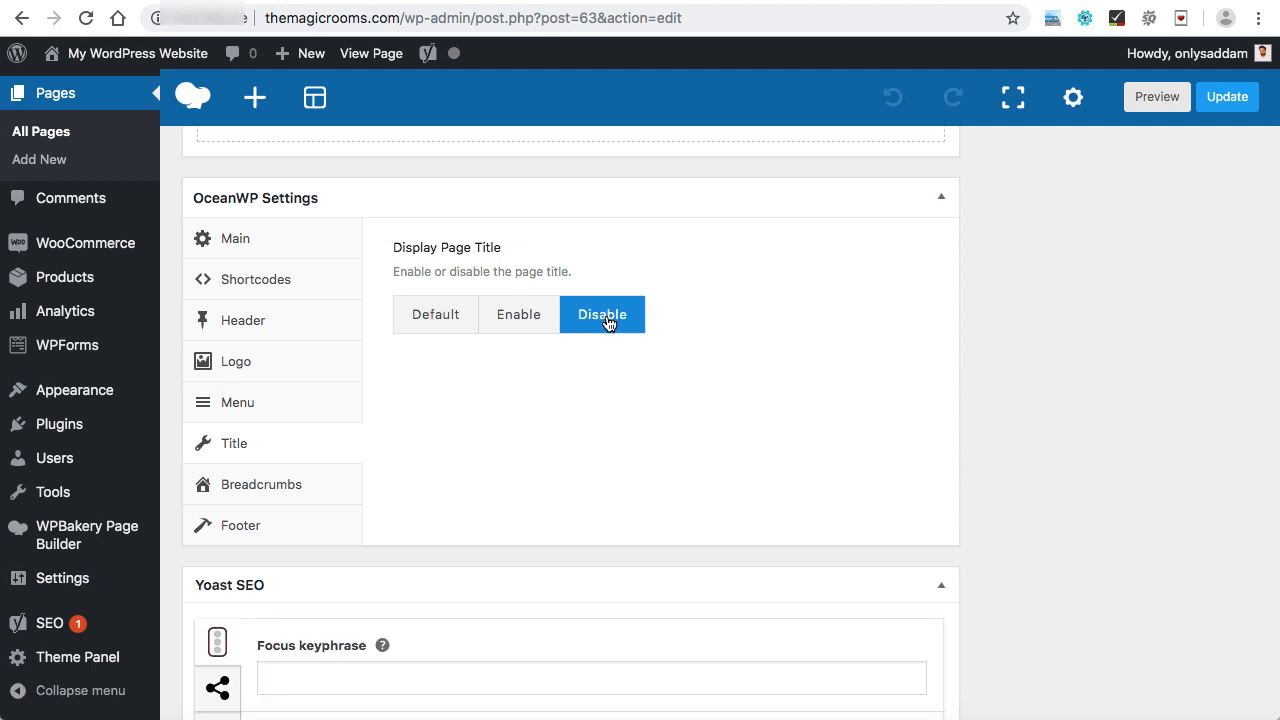
click(287, 487)
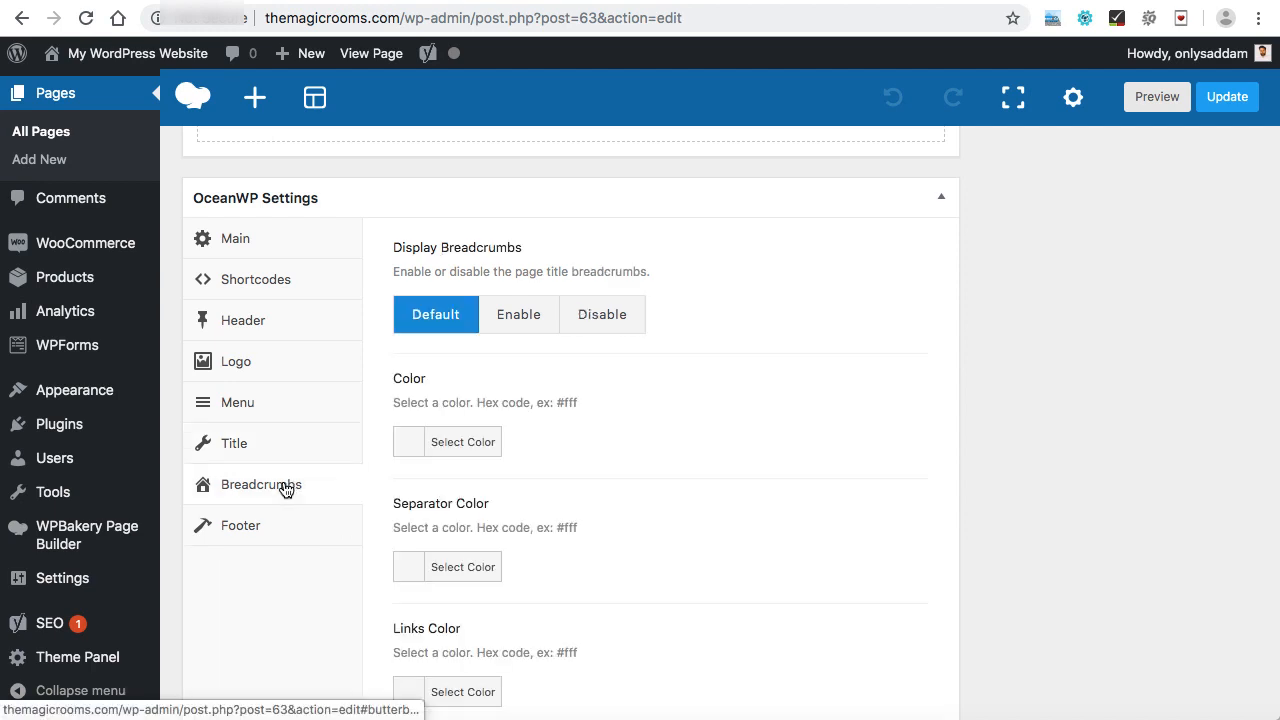
click(614, 316)
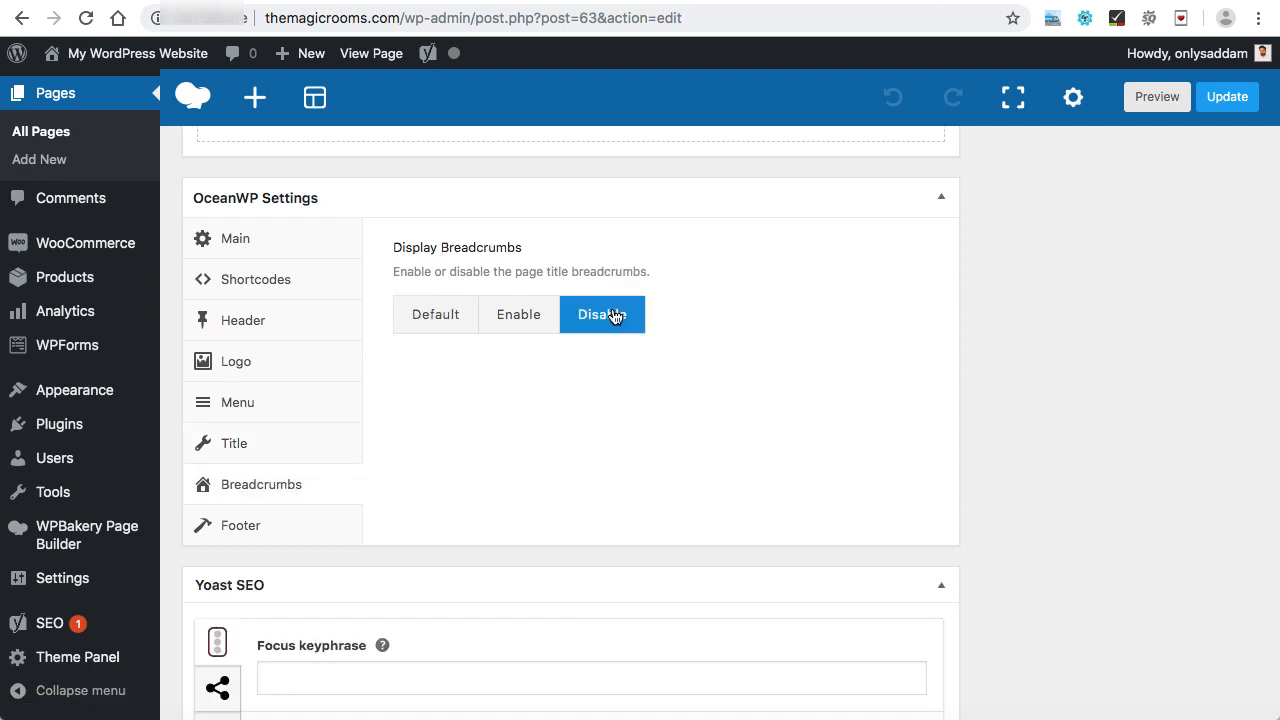
click(1228, 98)
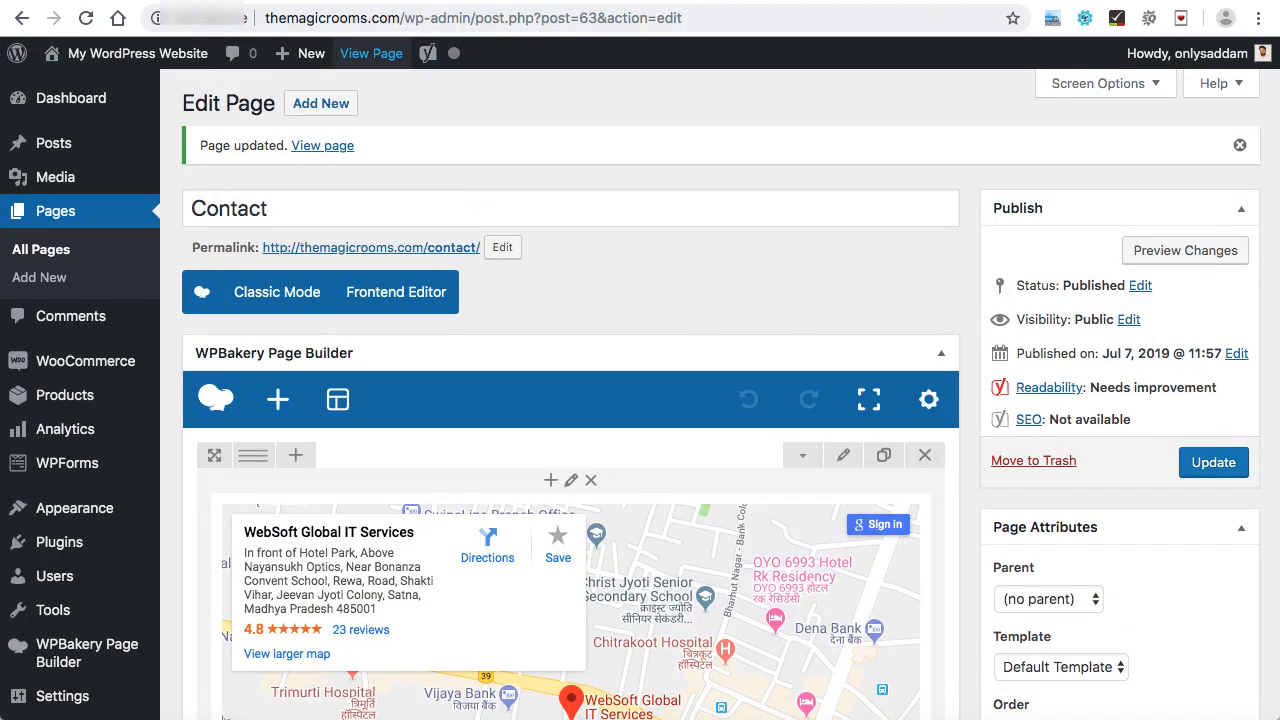
Reload the published Contact page and review it without title and breadcrumbs.
click(430, 1)
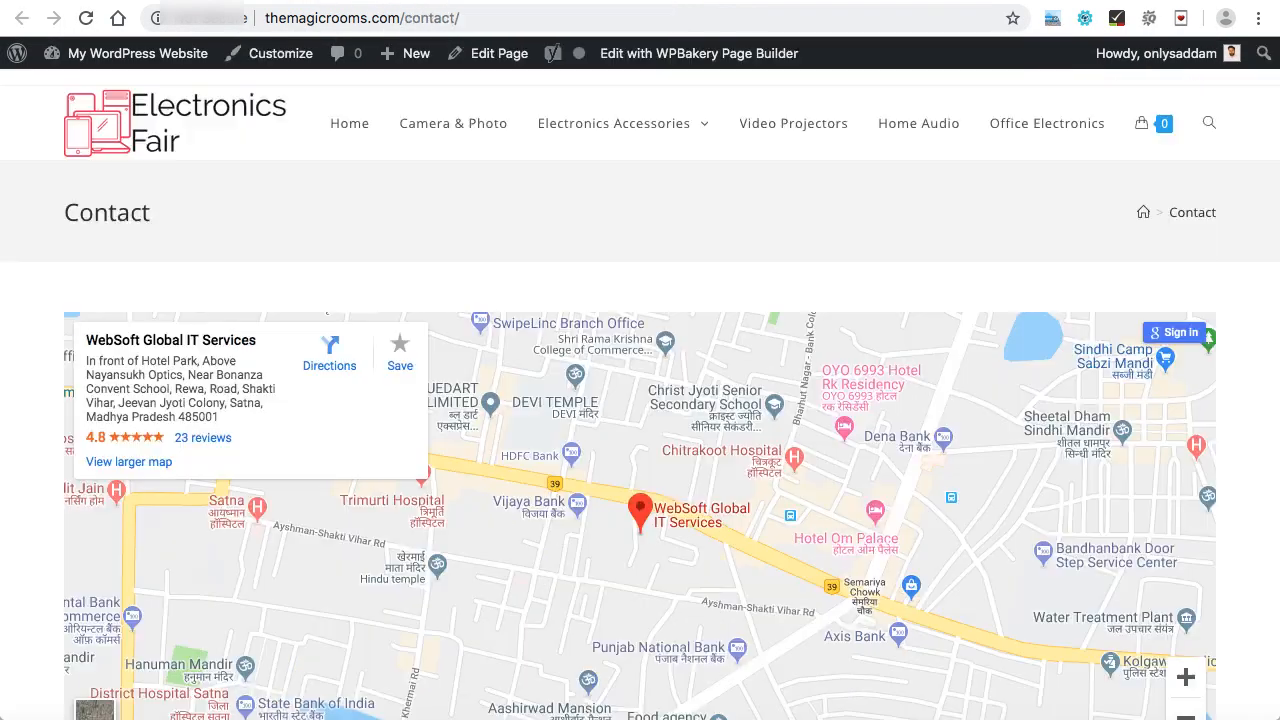
click(88, 18)
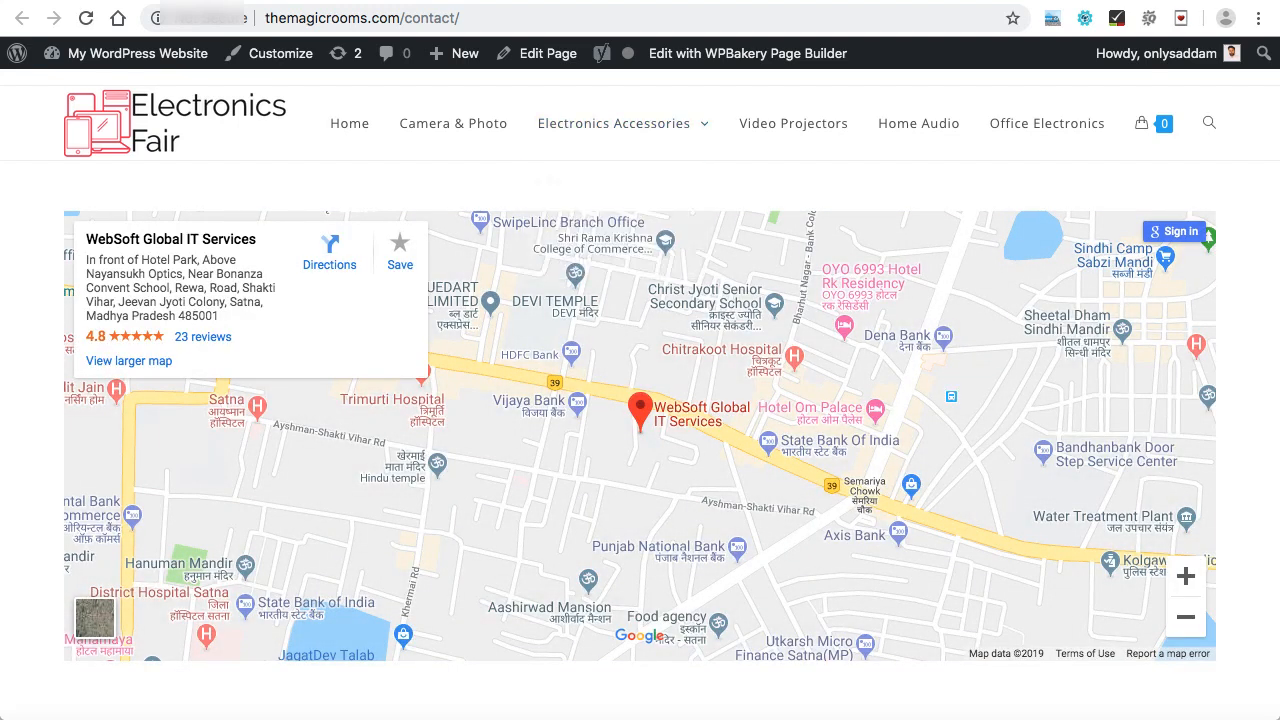
scroll(640, 400, down, 3)
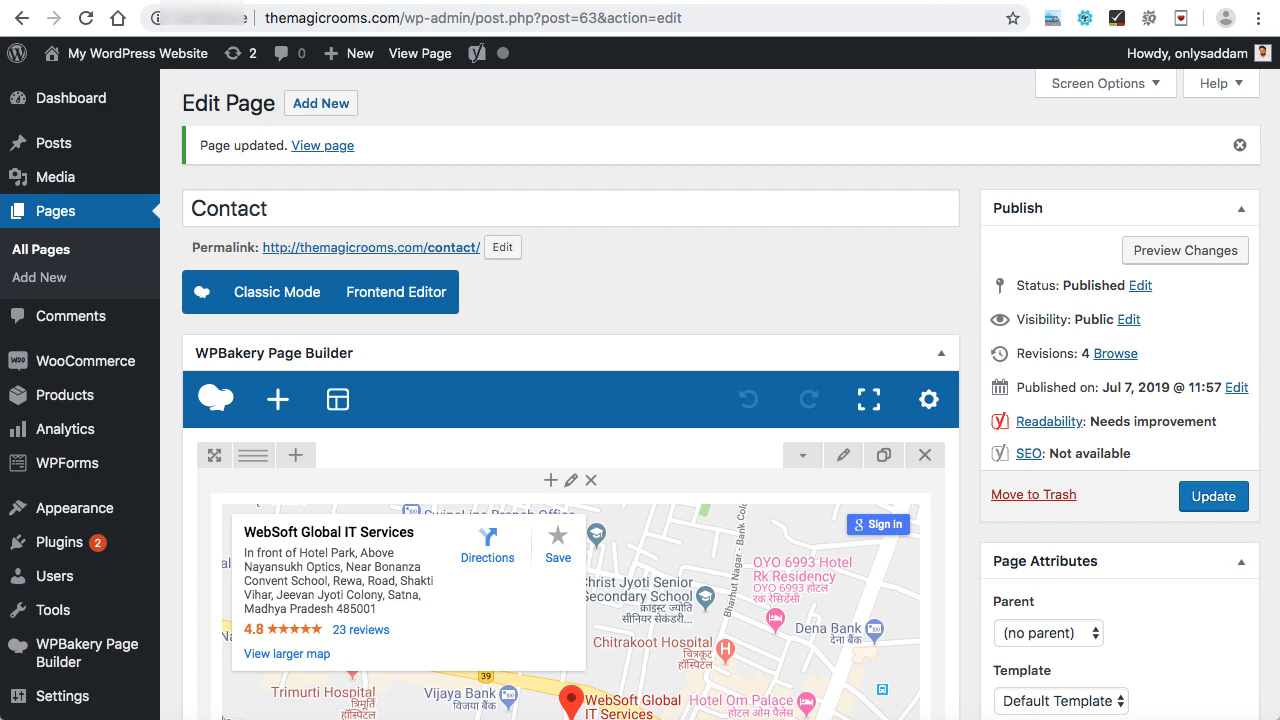
Create a new WPForms form named Contact form from the blank form template.
scroll(640, 387, down, 2)
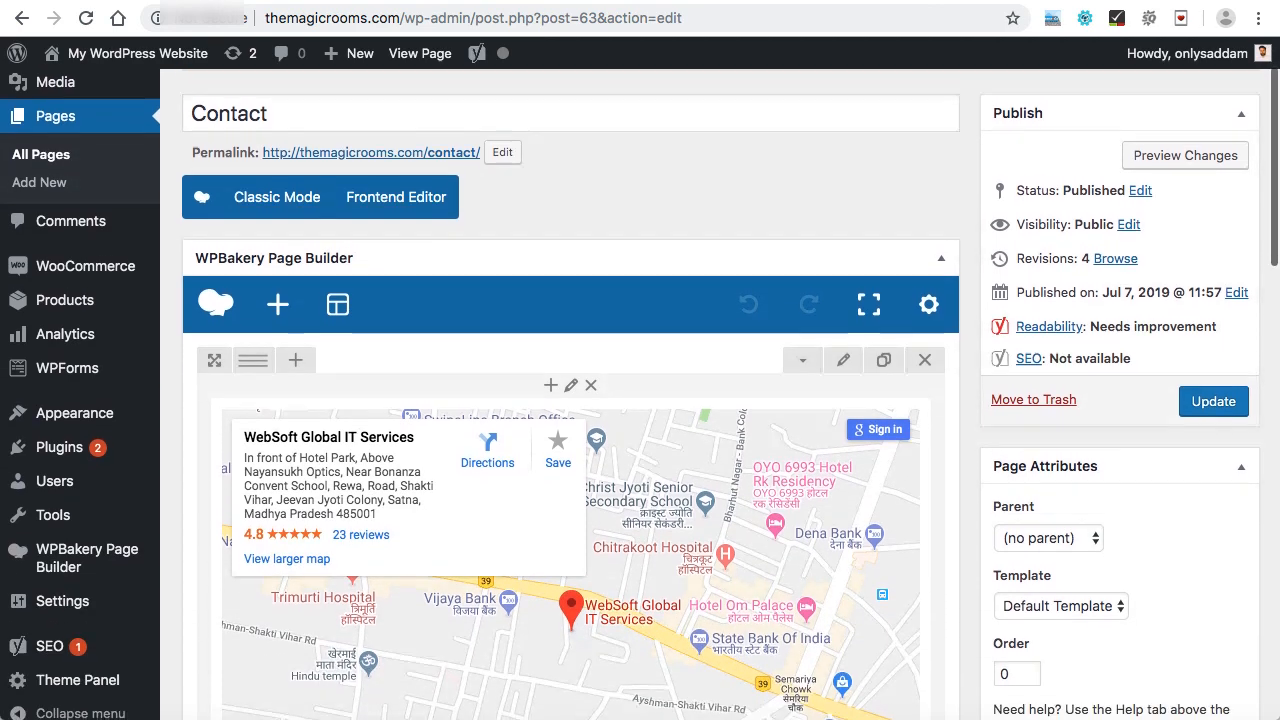
mouse_move(67, 362)
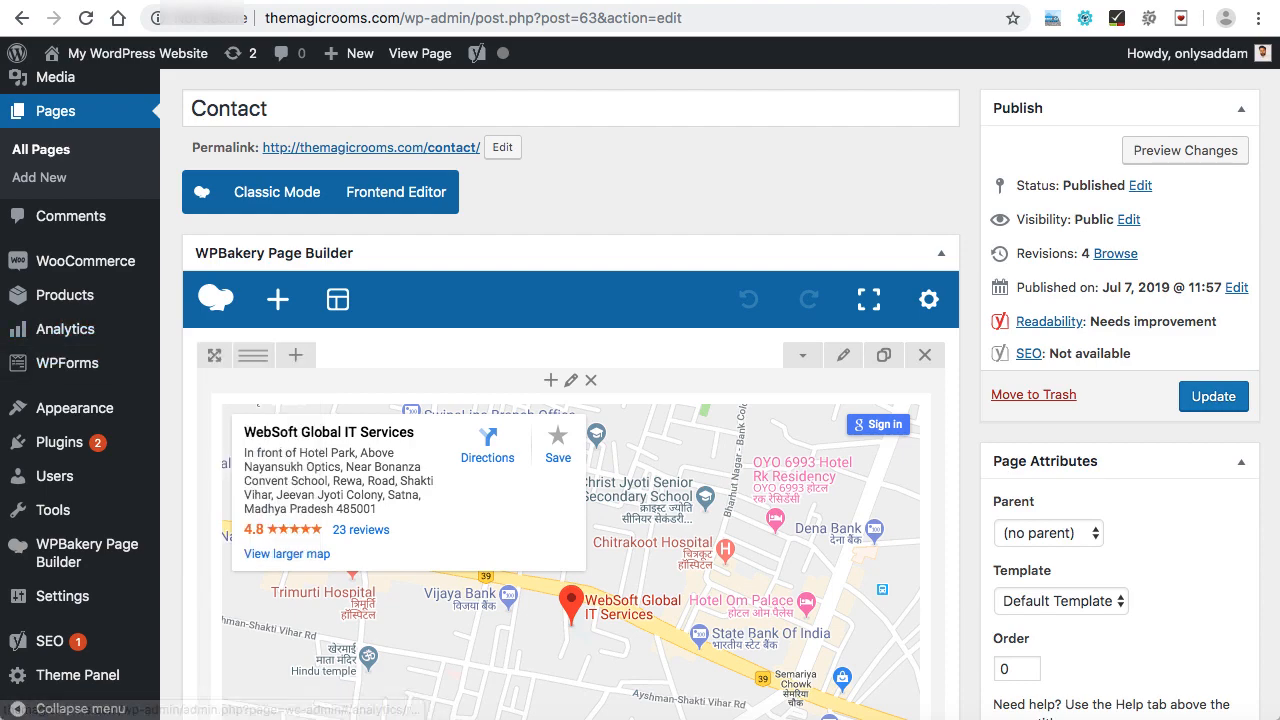
scroll(570, 450, down, 3)
scroll(570, 450, up, 5)
scroll(570, 450, up, 1)
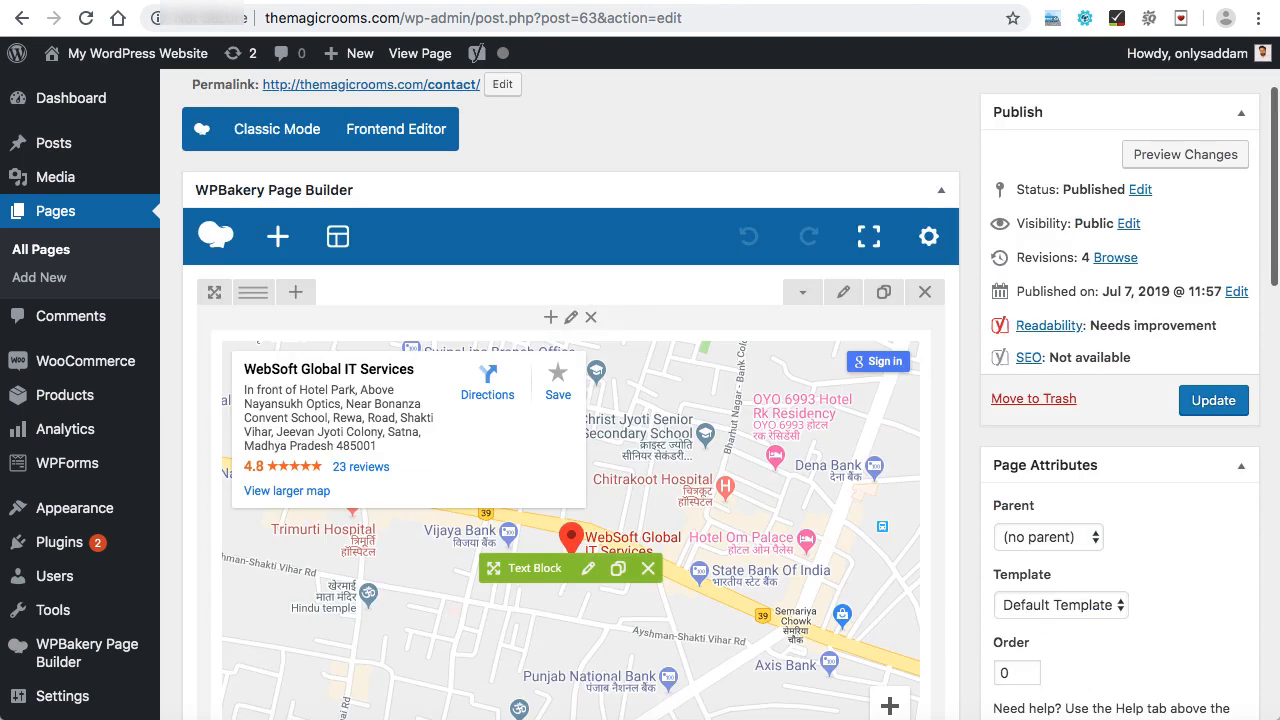
mouse_move(67, 463)
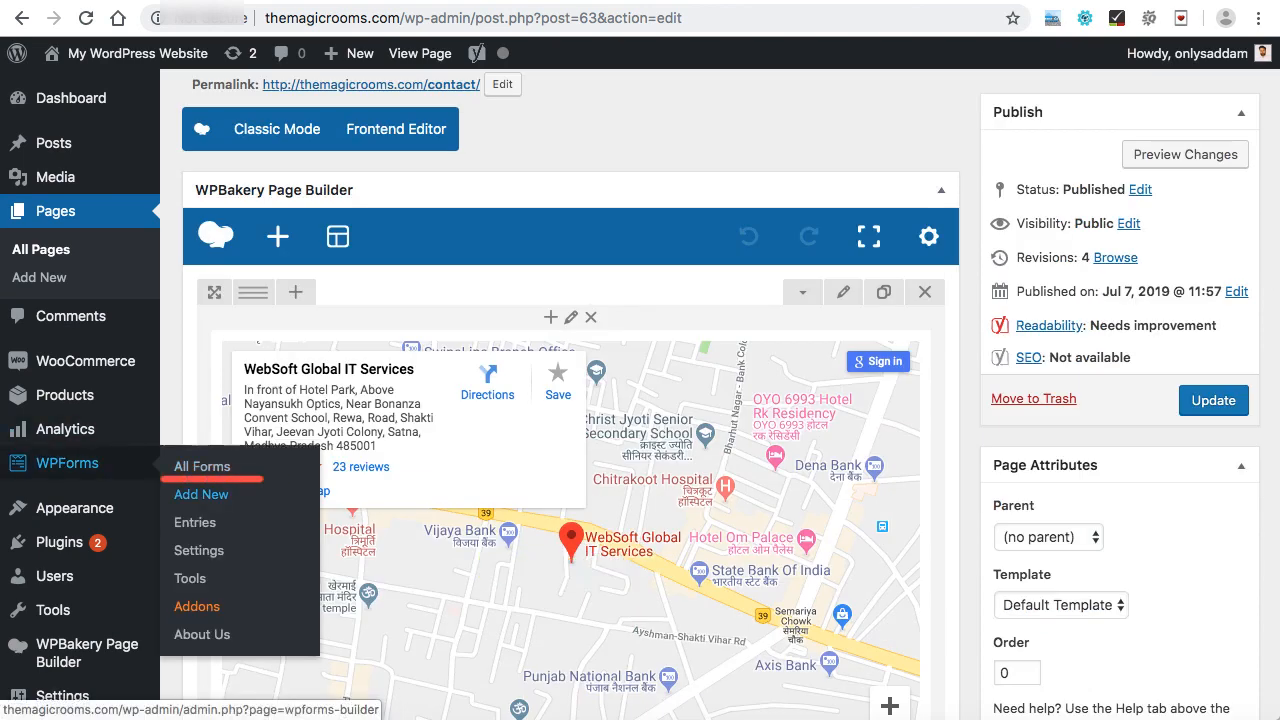
click(201, 494)
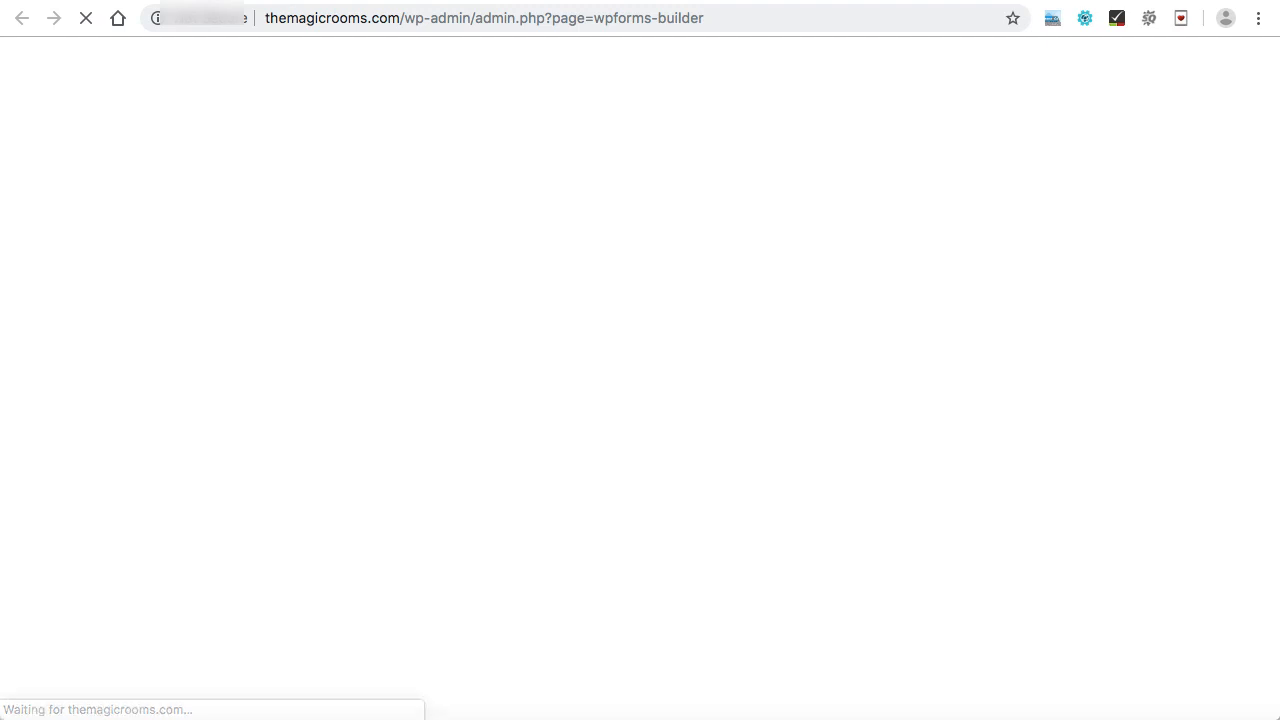
click(428, 242)
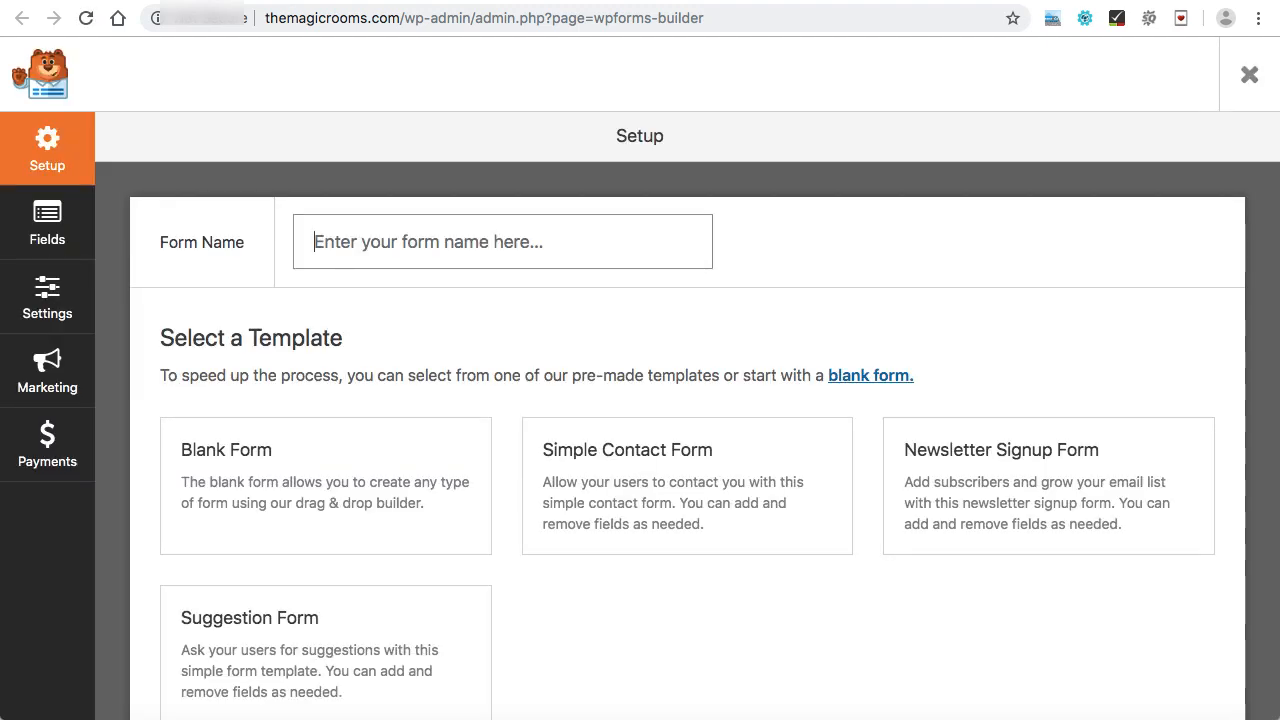
text(Contact form)
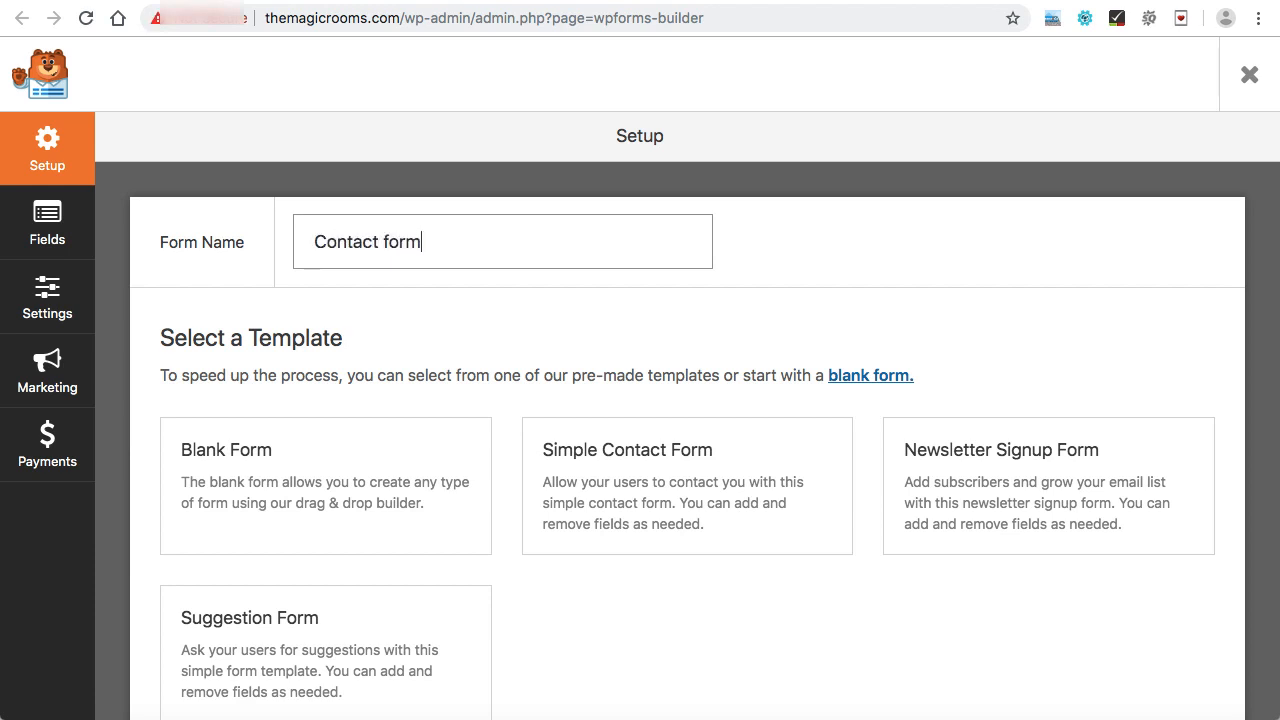
scroll(687, 444, down, 1)
mouse_move(326, 459)
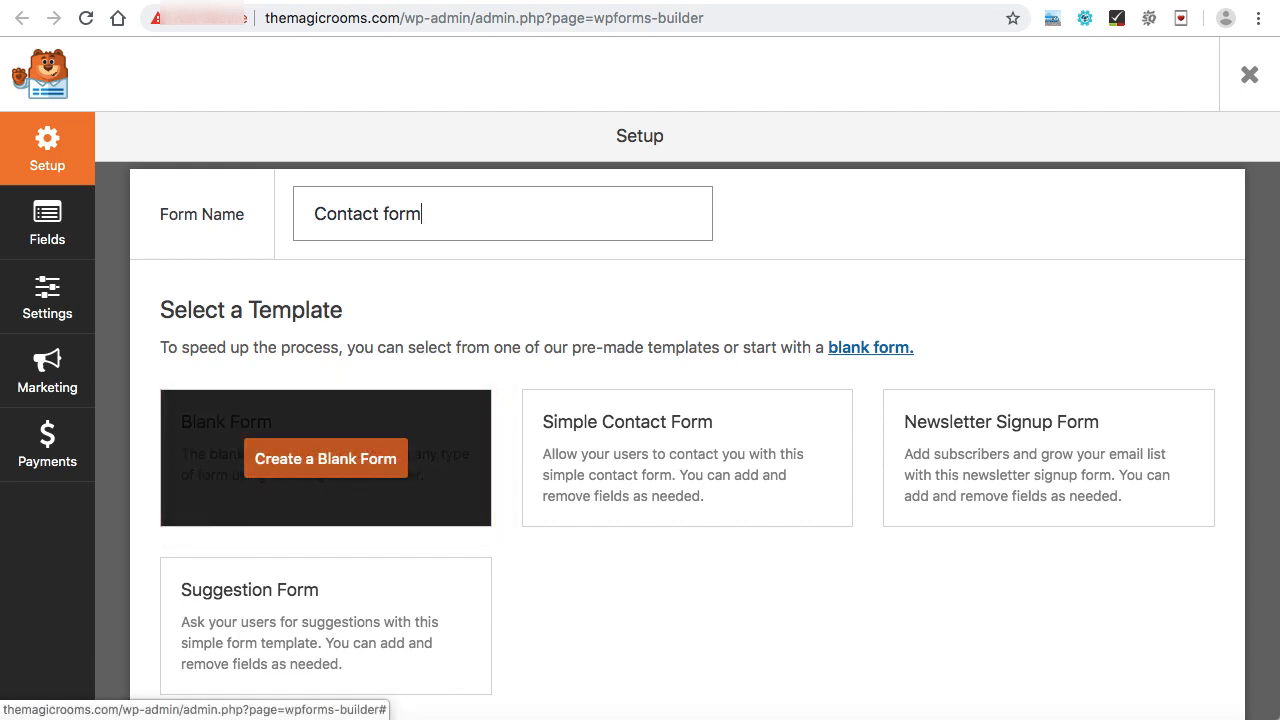
click(325, 458)
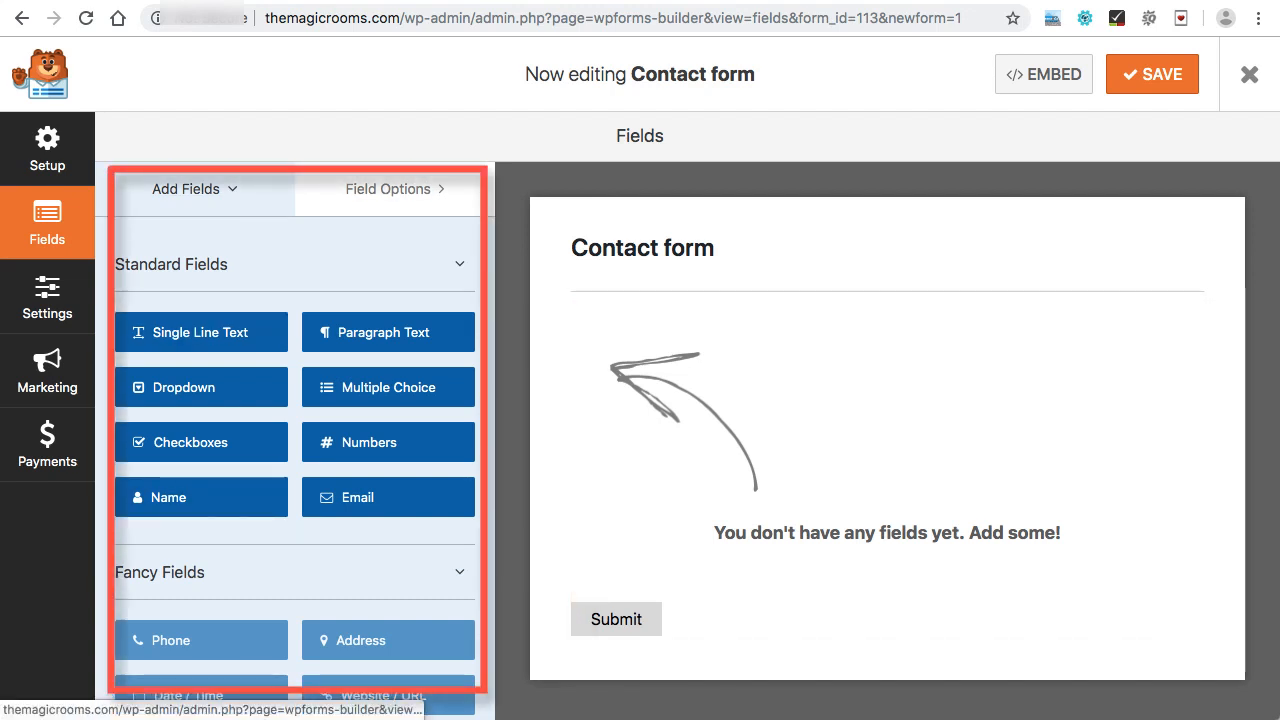
Add Name, Email, Single Line Text and Paragraph Text fields to the Contact form.
scroll(295, 450, down, 4)
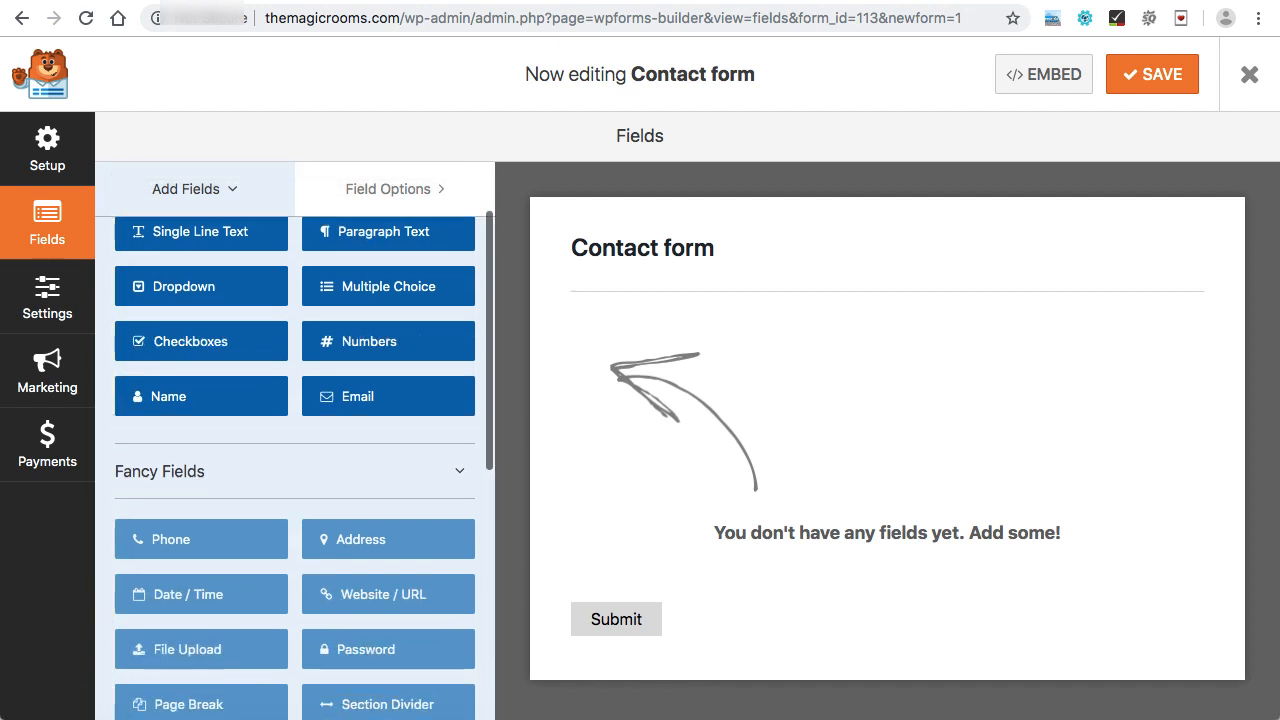
scroll(295, 450, down, 1)
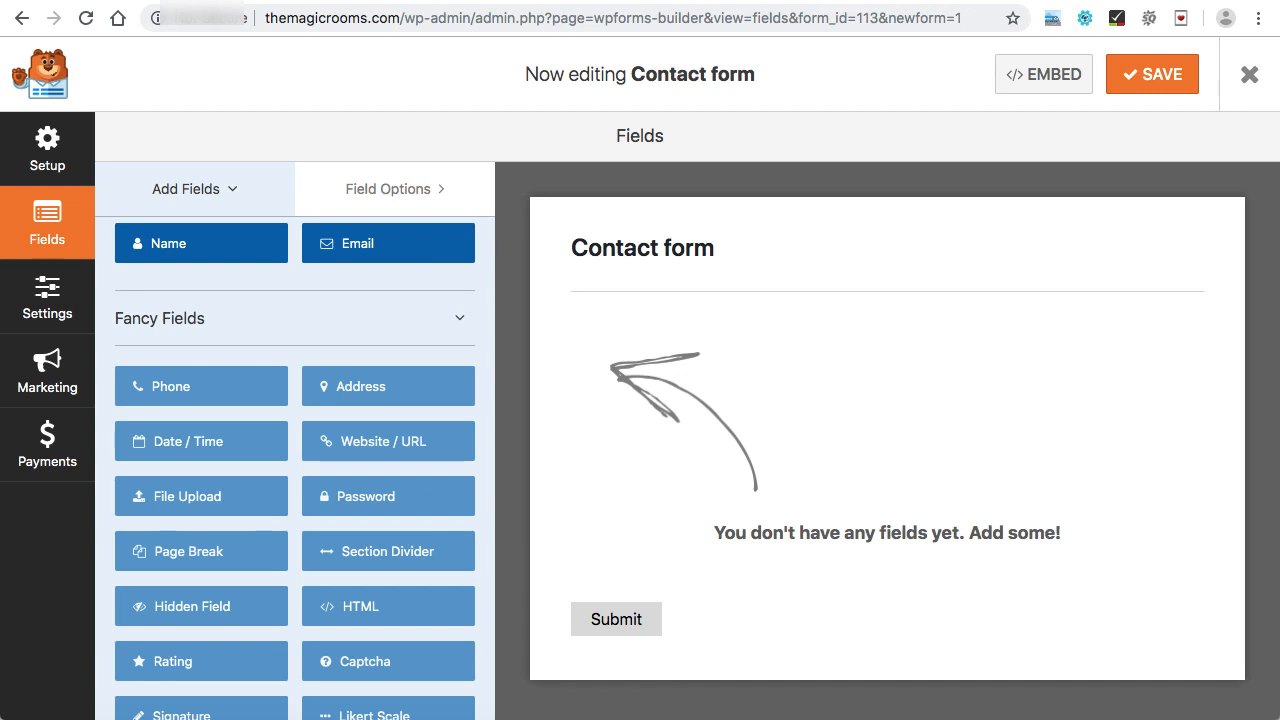
scroll(380, 390, up, 5)
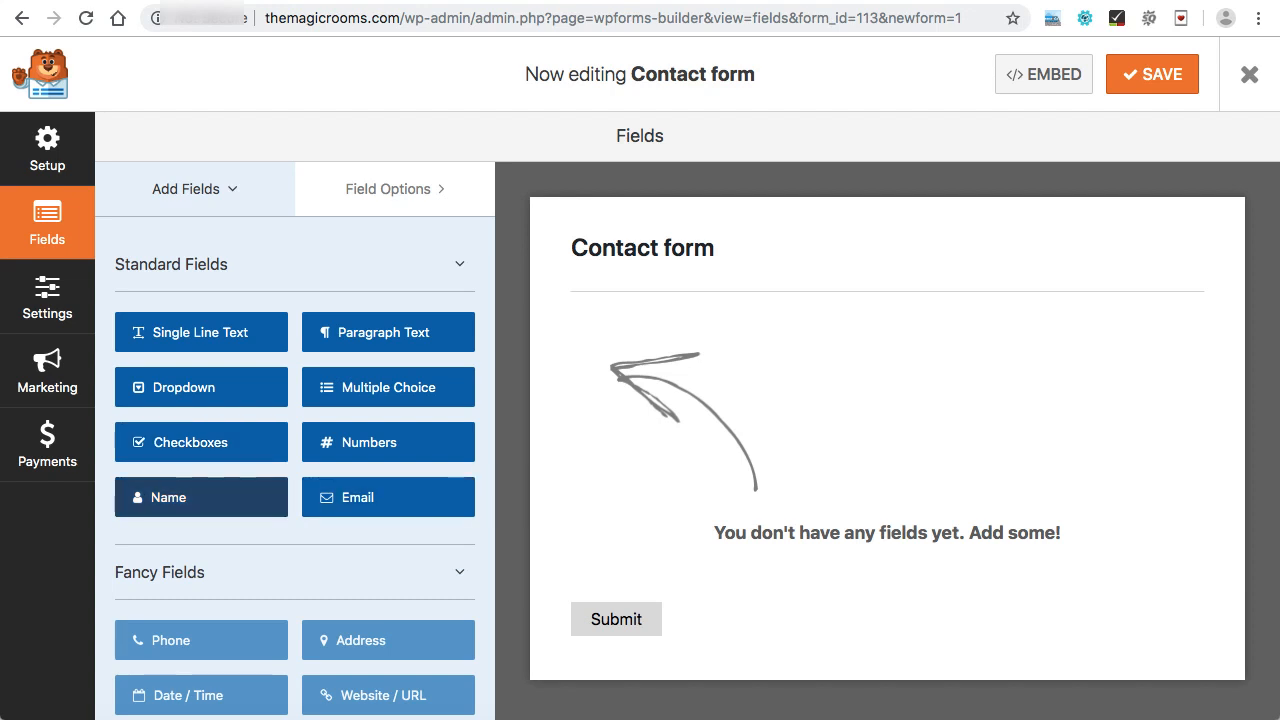
drag(168, 497, 920, 631)
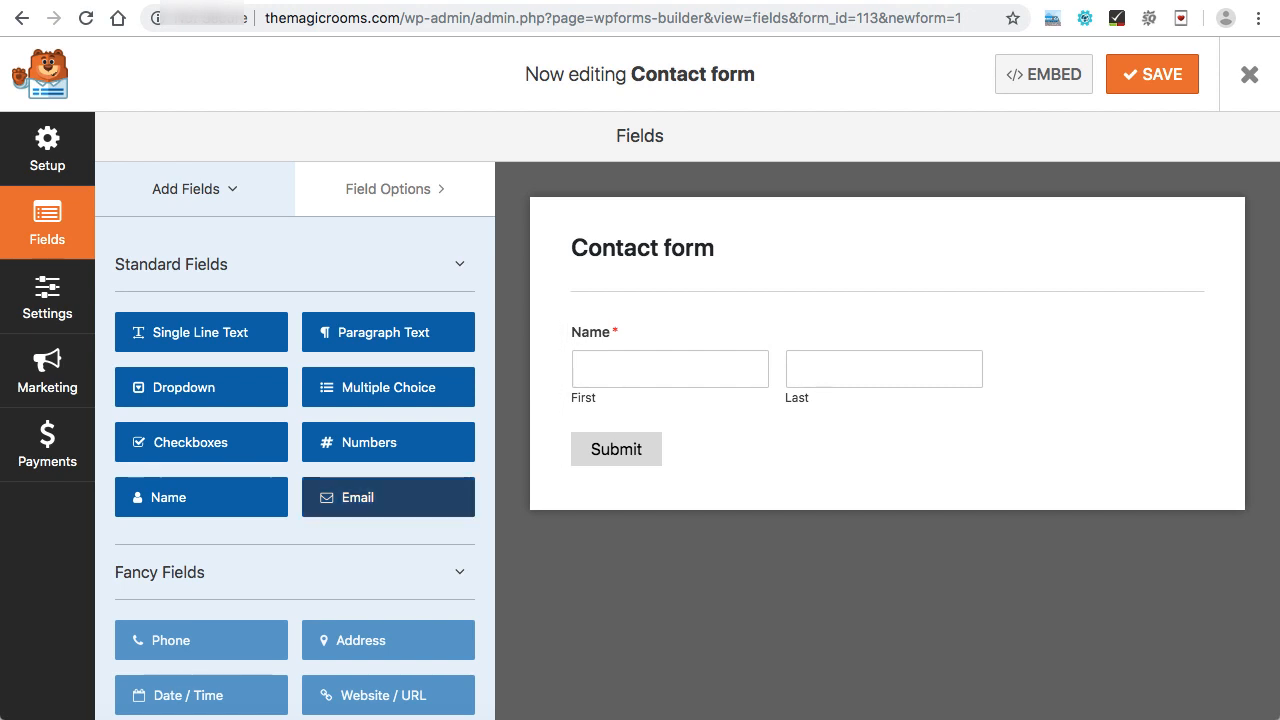
drag(388, 497, 890, 451)
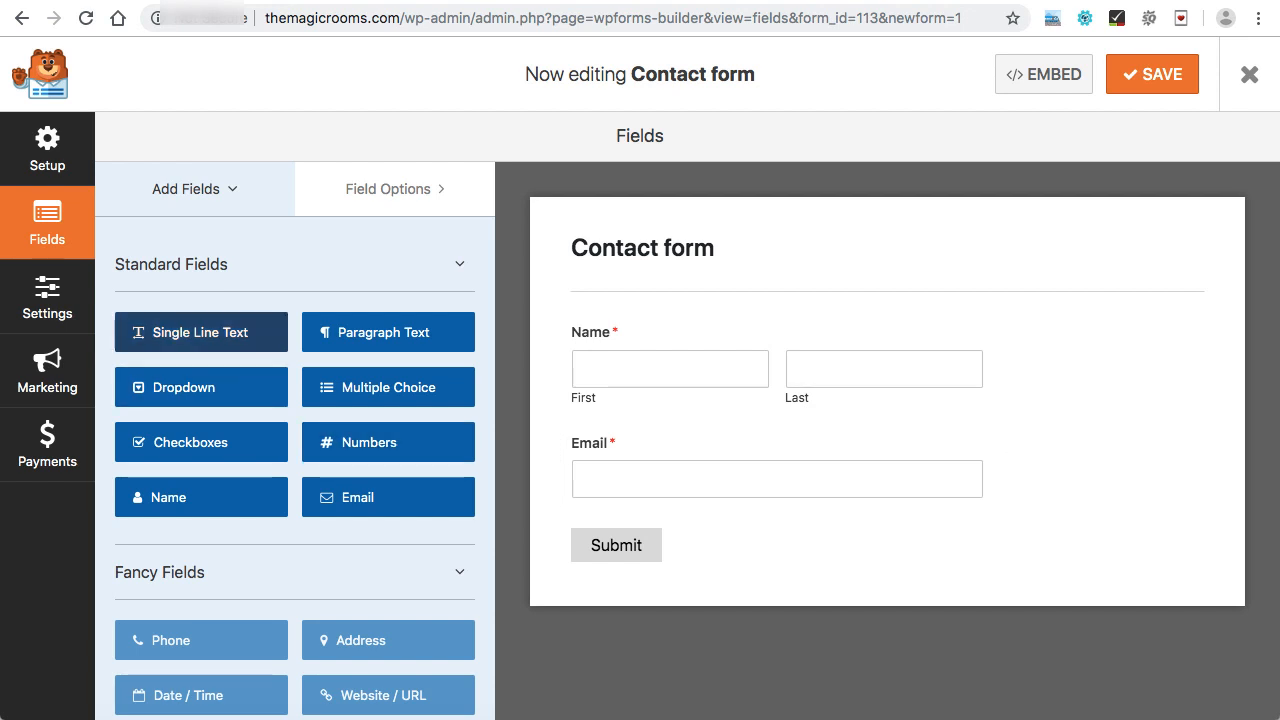
drag(200, 332, 892, 541)
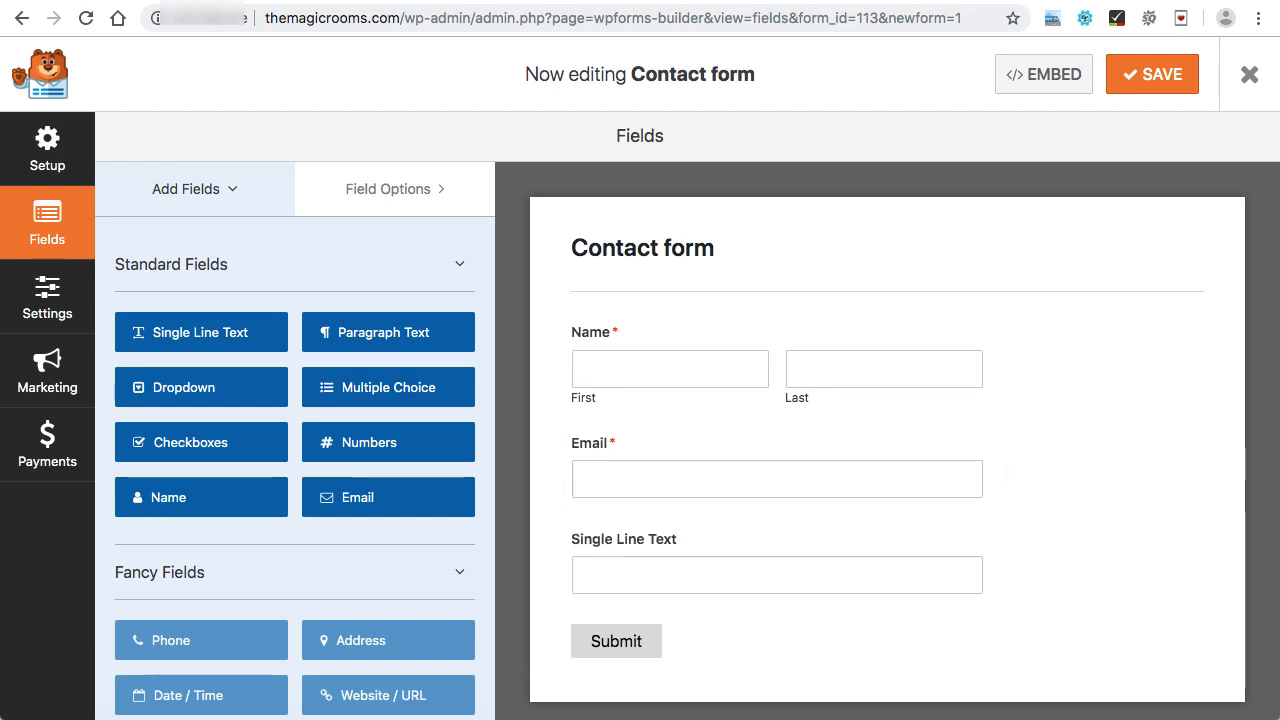
drag(383, 332, 880, 646)
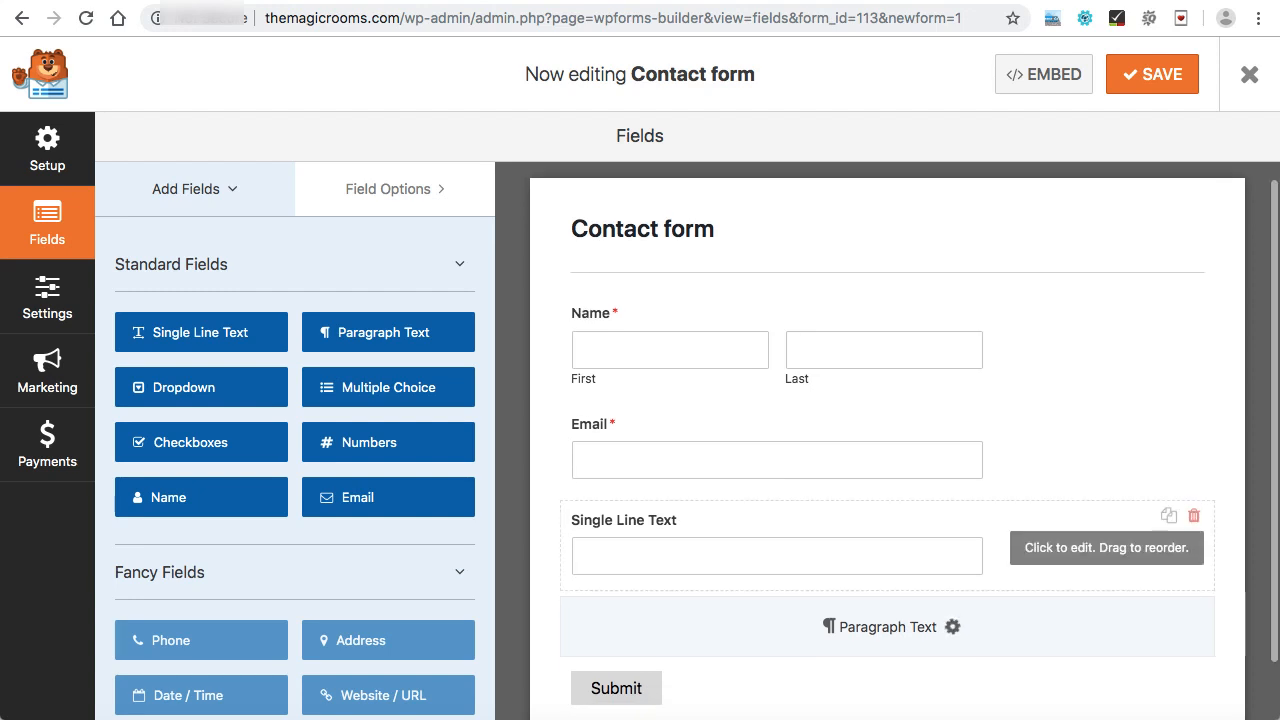
scroll(887, 370, up, 1)
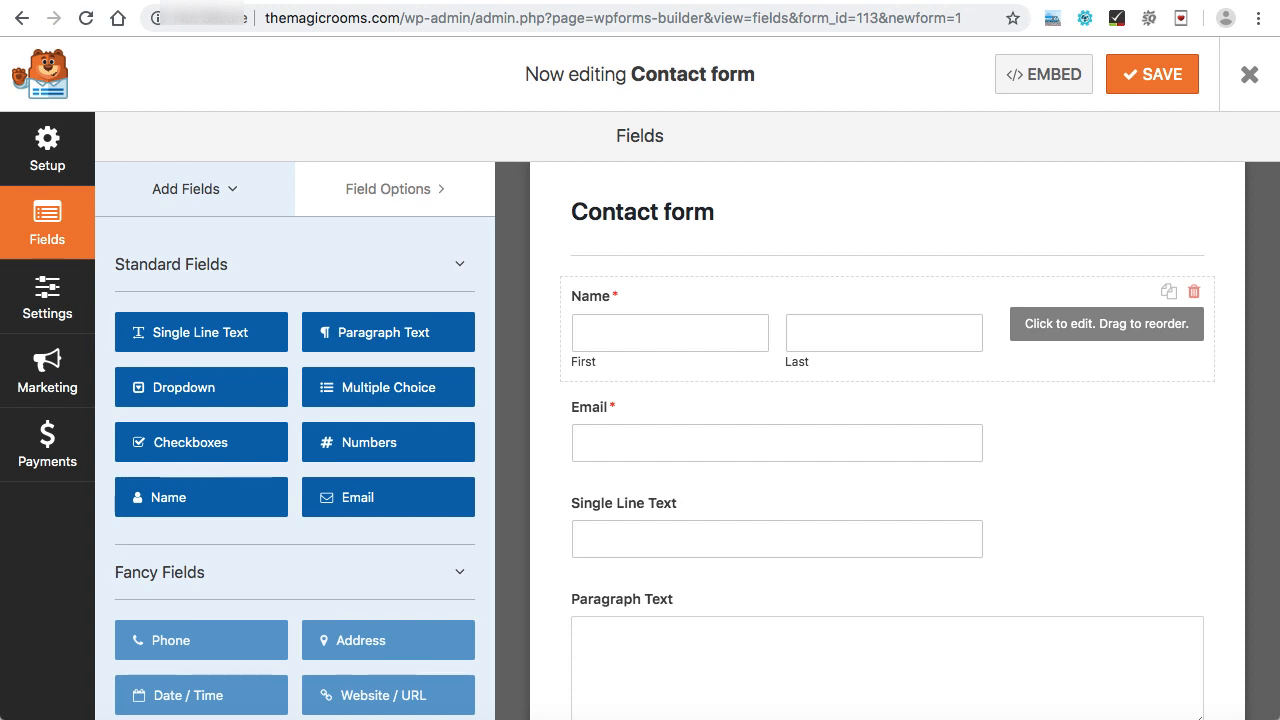
Relabel the Name field as Your Name and hide its sub-labels in the advanced options.
click(887, 329)
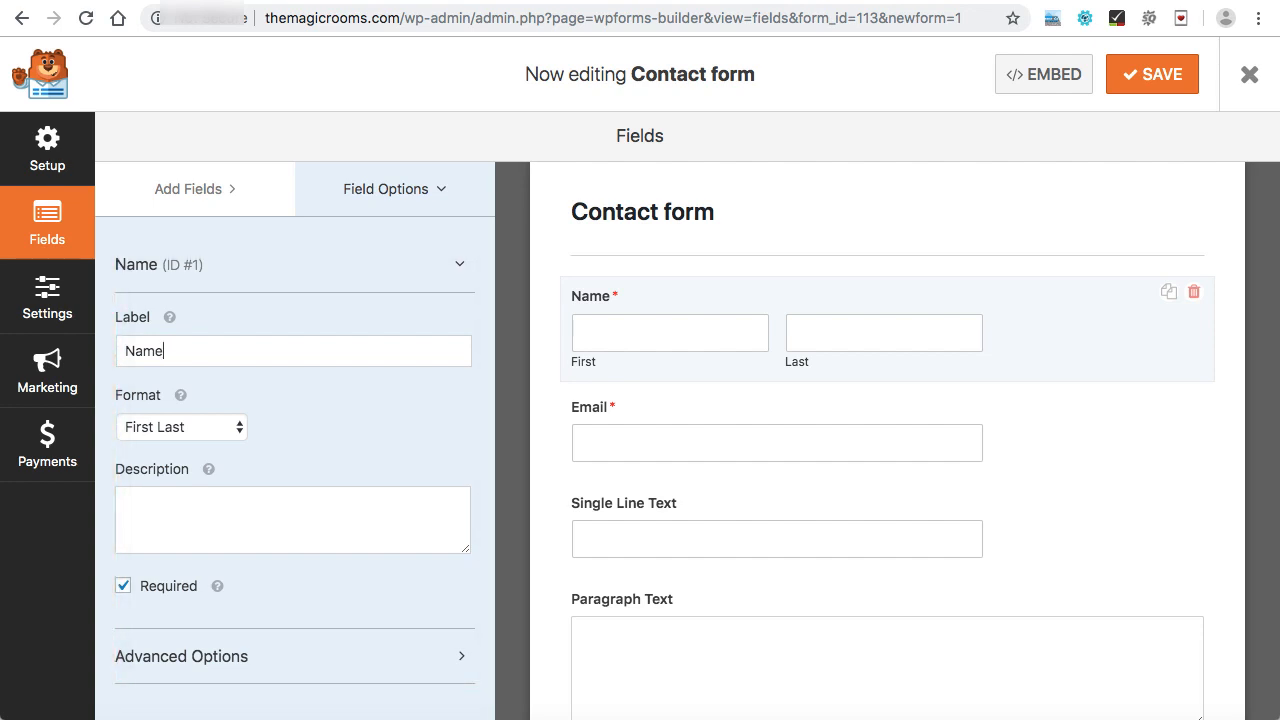
text(Your)
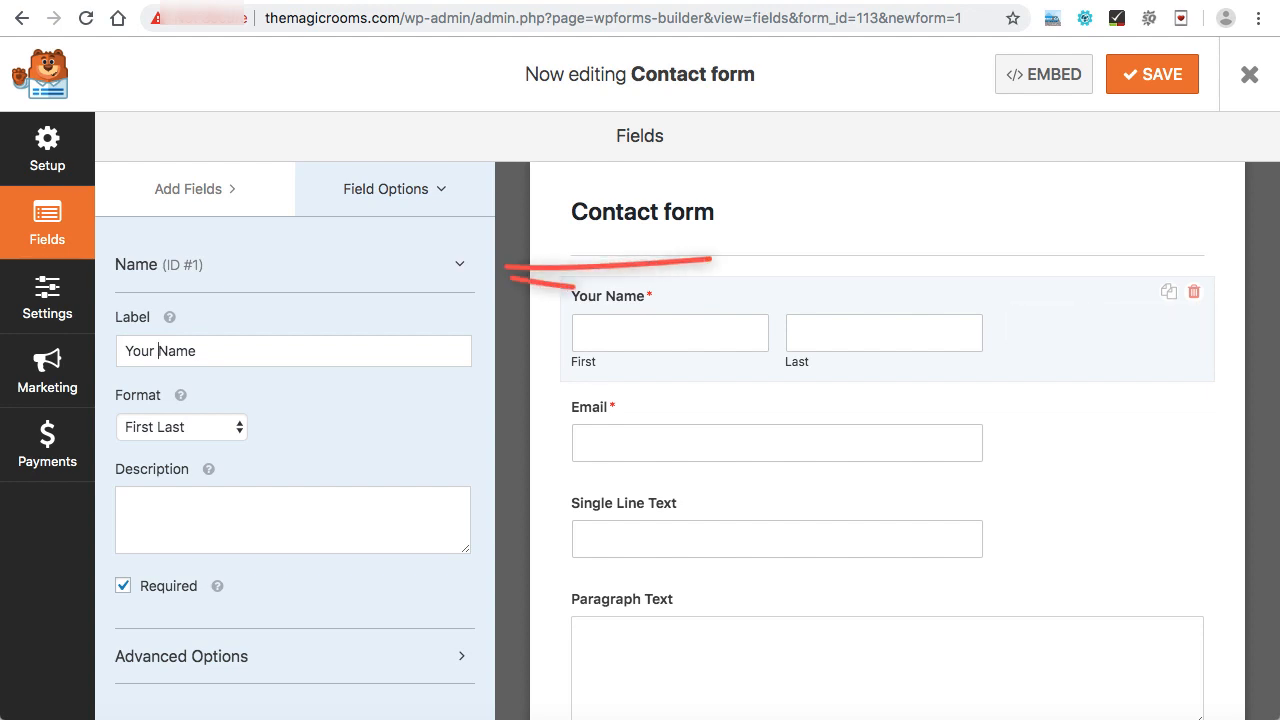
click(460, 264)
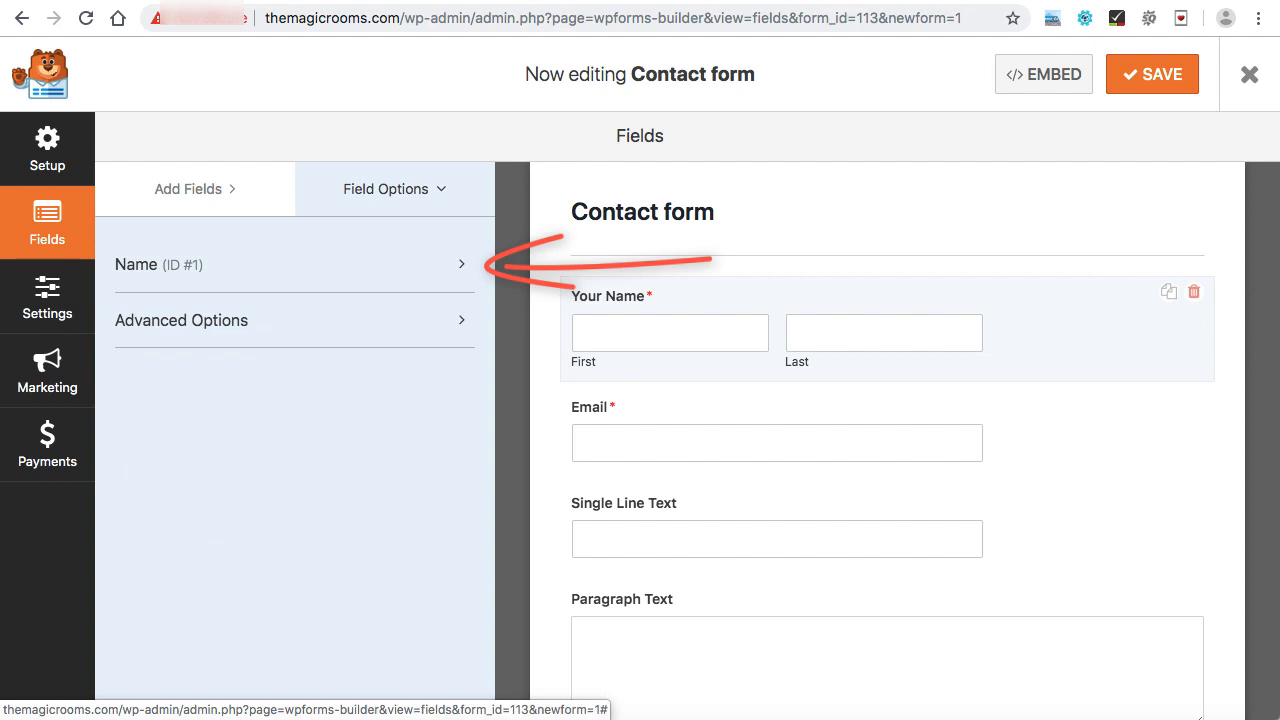
click(460, 320)
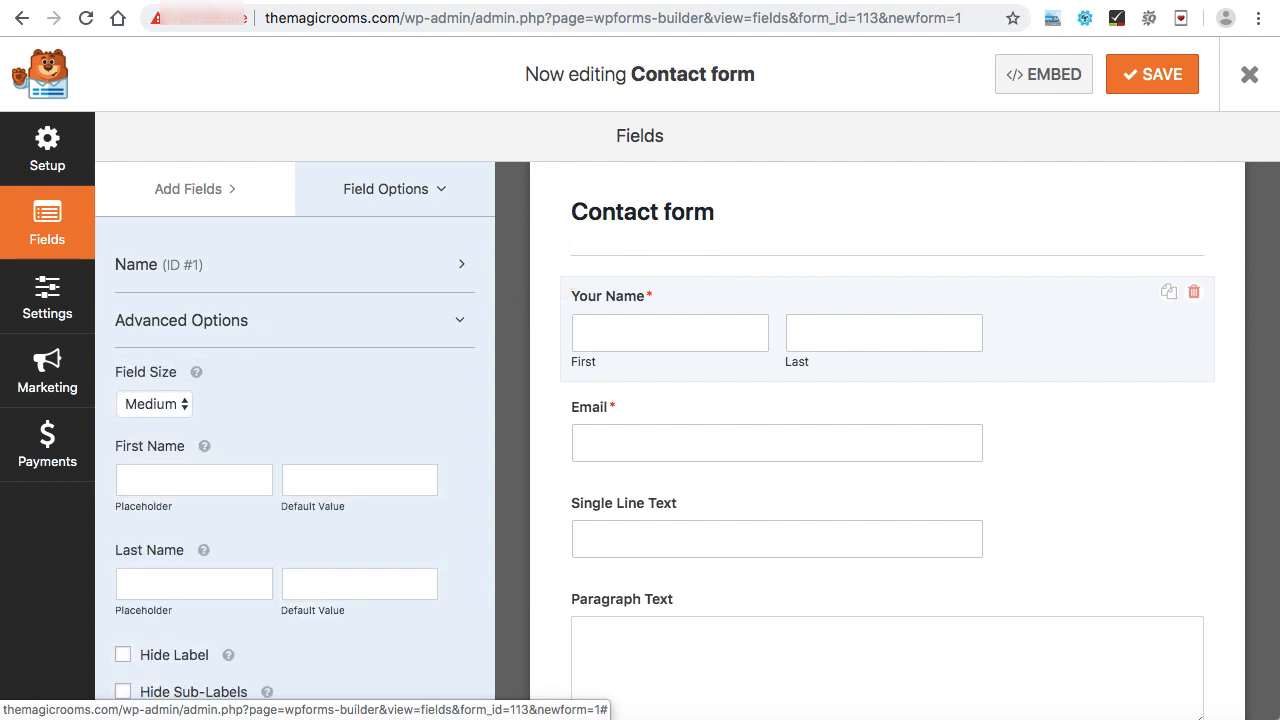
scroll(295, 485, down, 1)
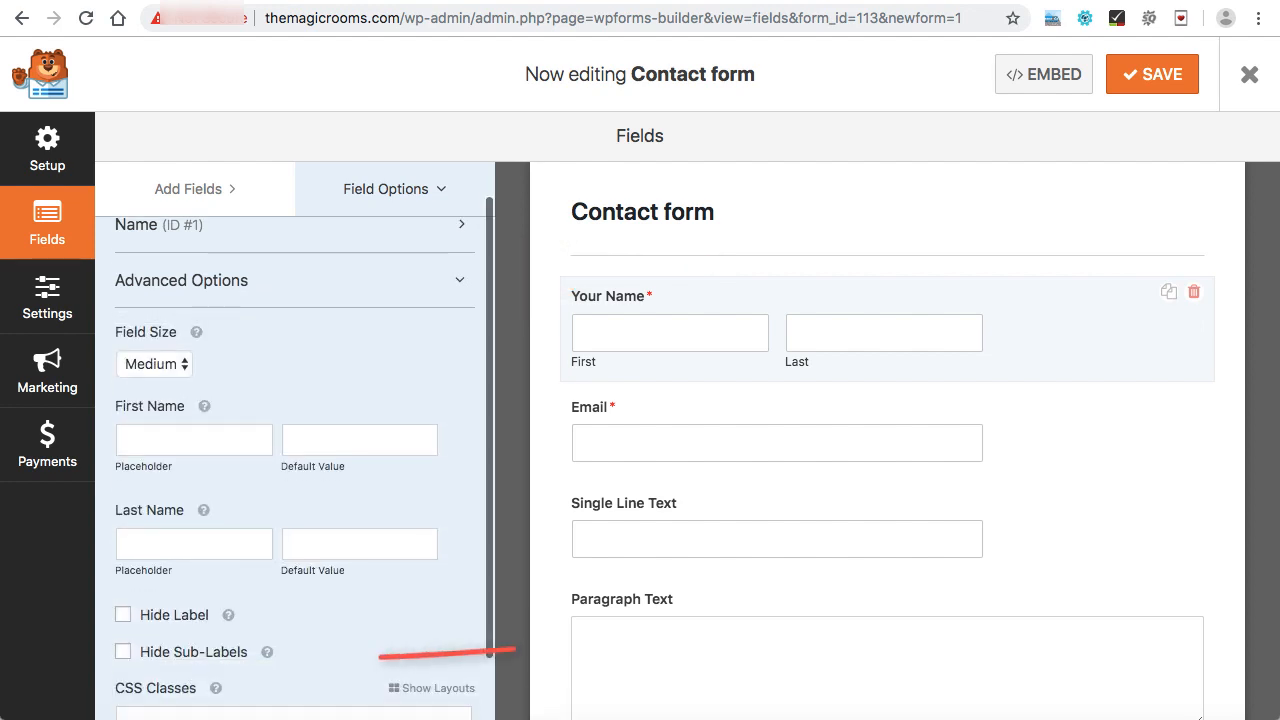
click(123, 651)
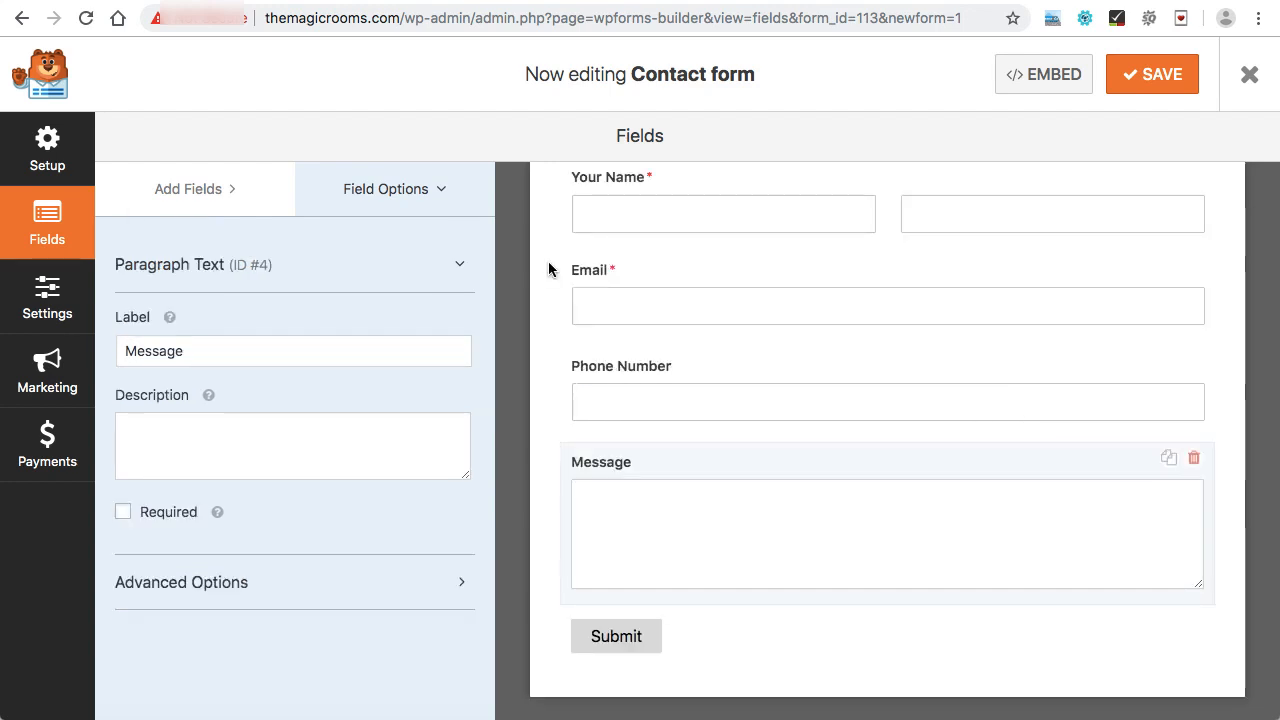
Set the default notification's Send To Email Address to the site owner's email address.
scroll(889, 249, up, 1)
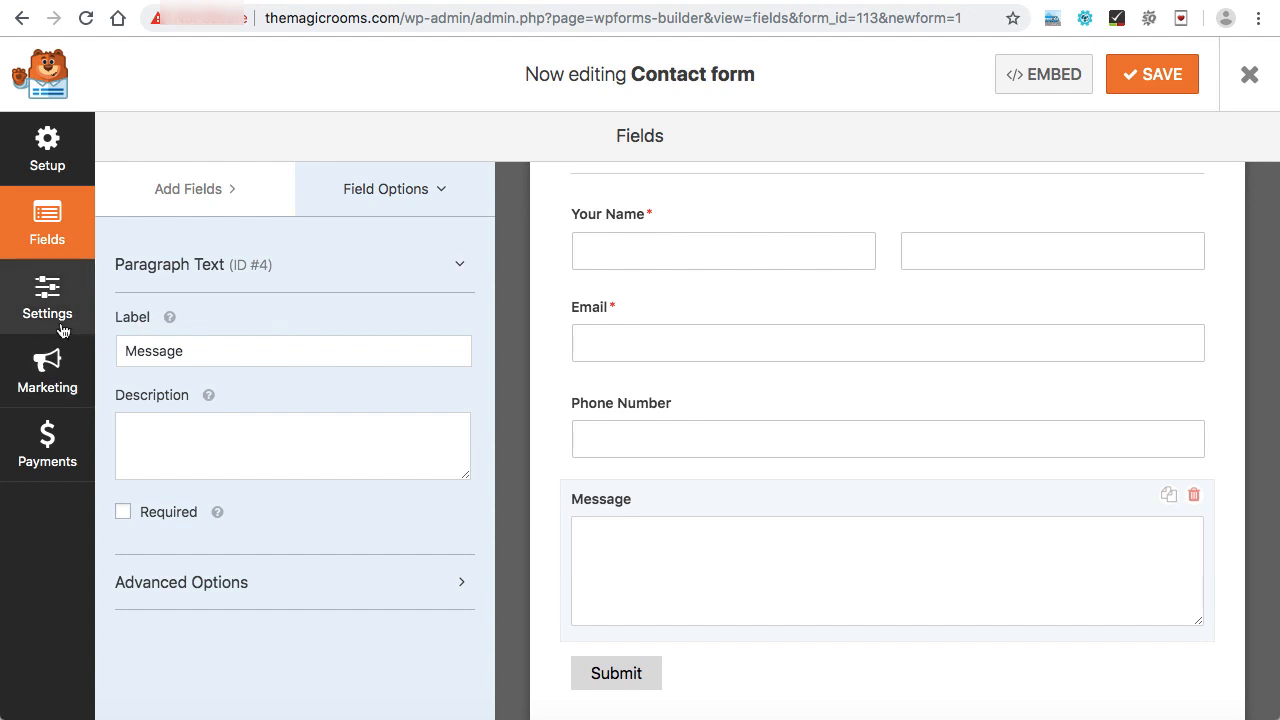
click(60, 290)
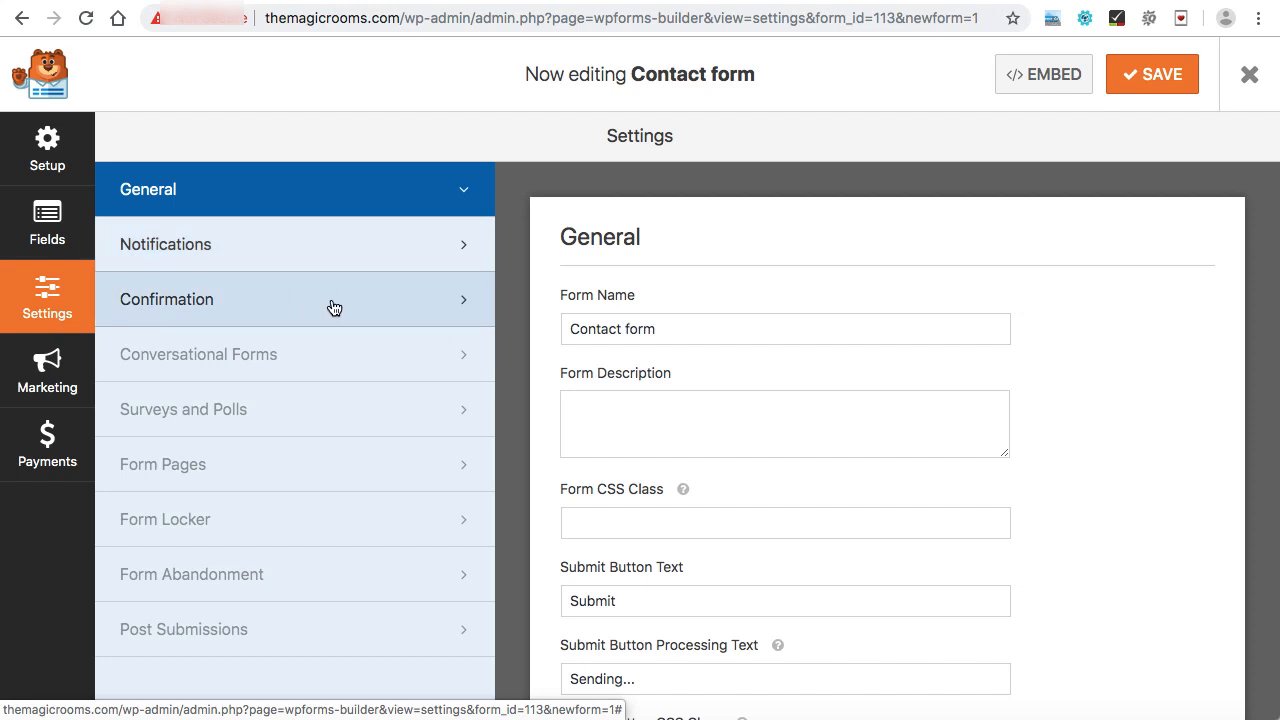
click(273, 249)
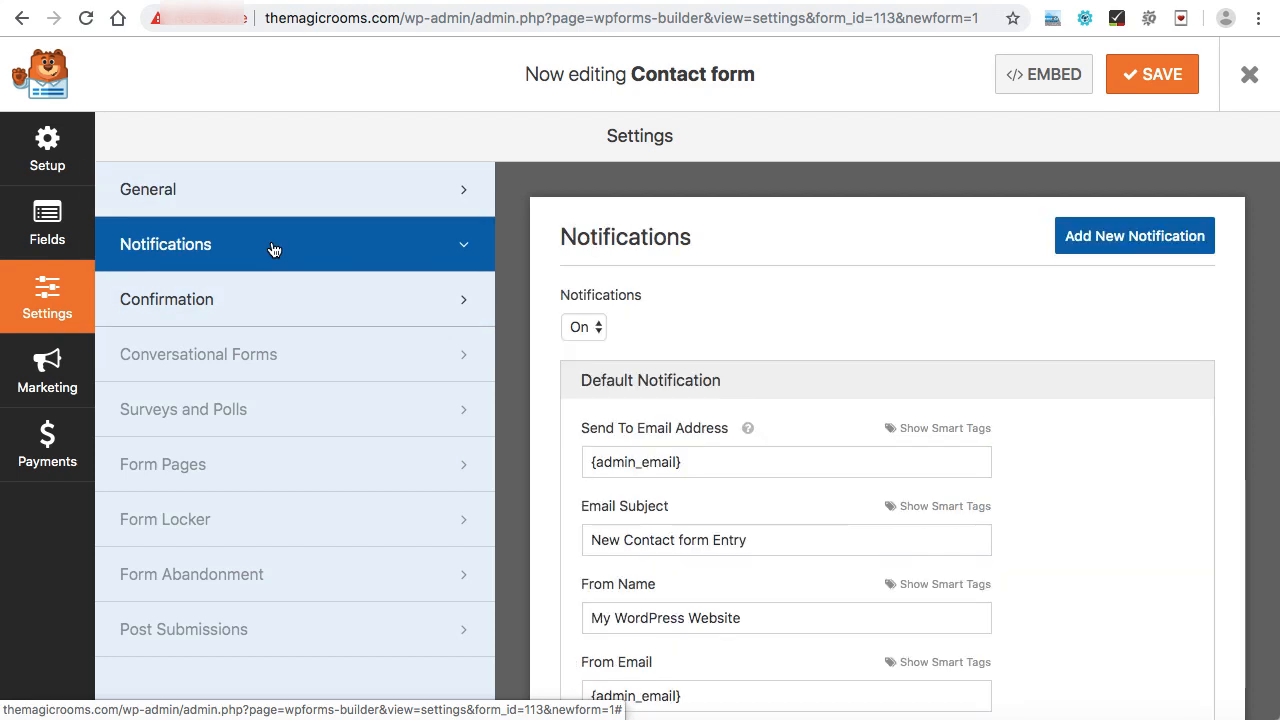
scroll(703, 340, down, 2)
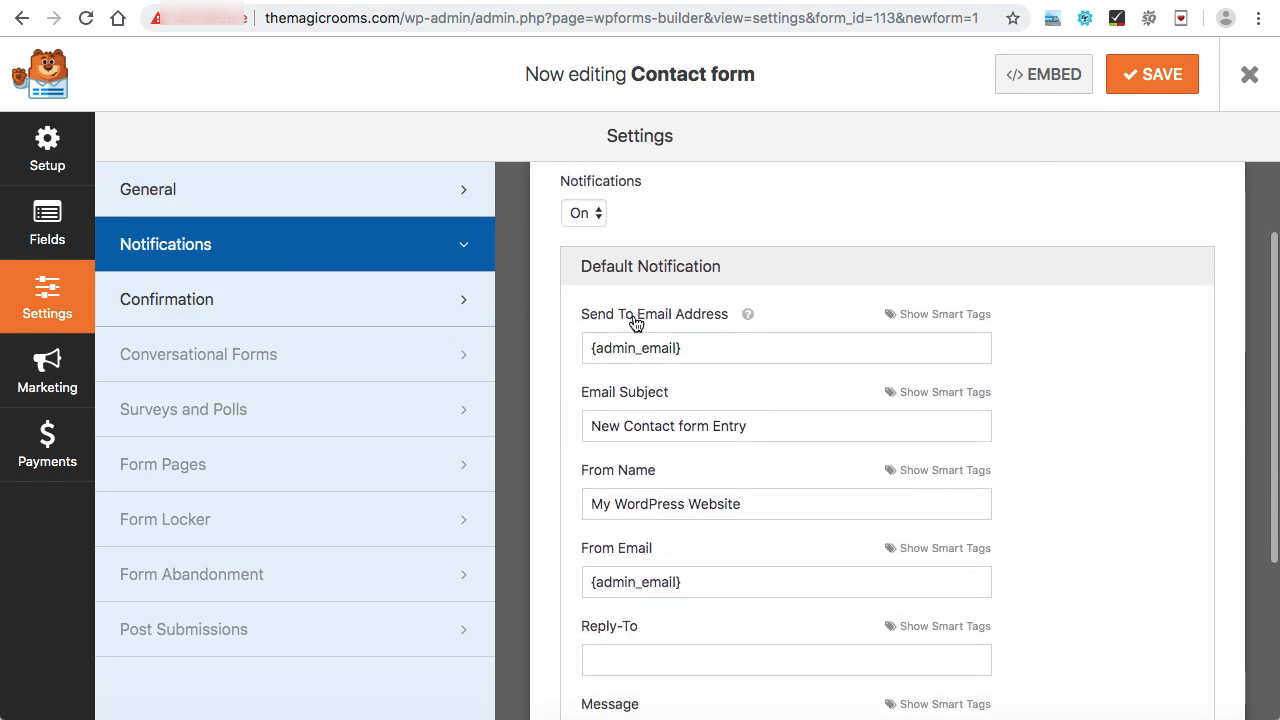
click(692, 348)
drag(692, 348, 595, 347)
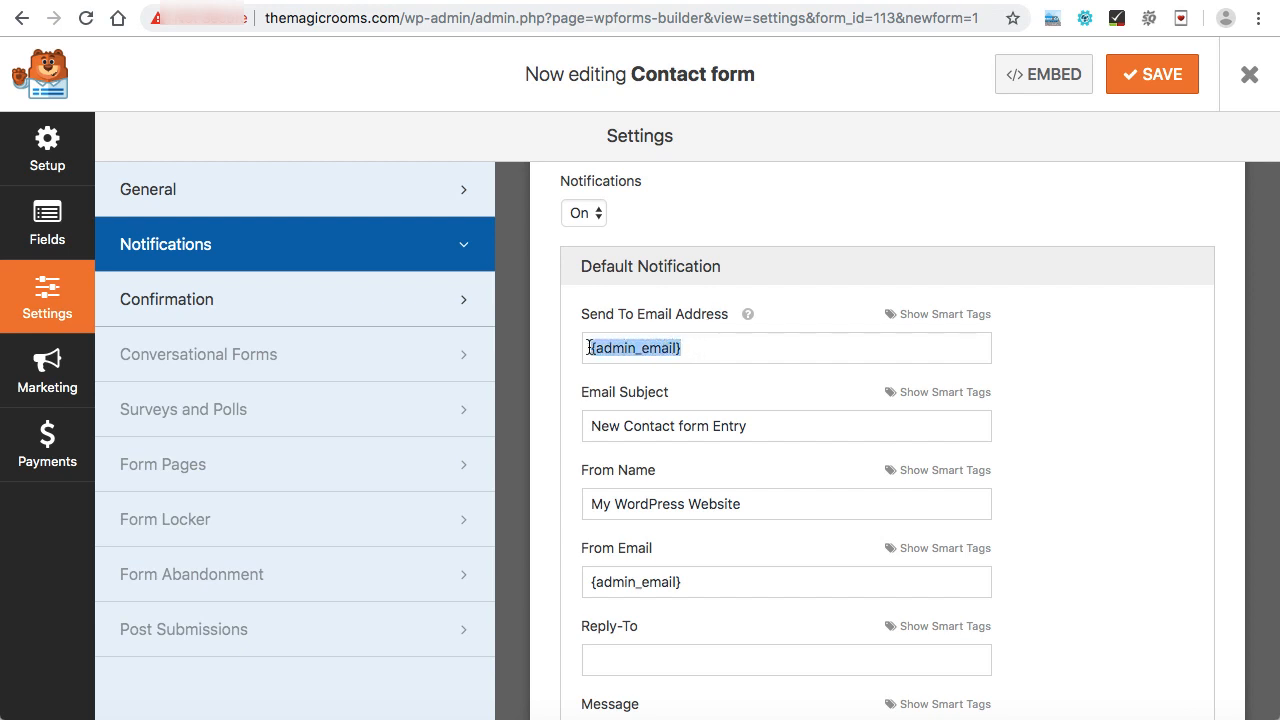
key(BackSpace)
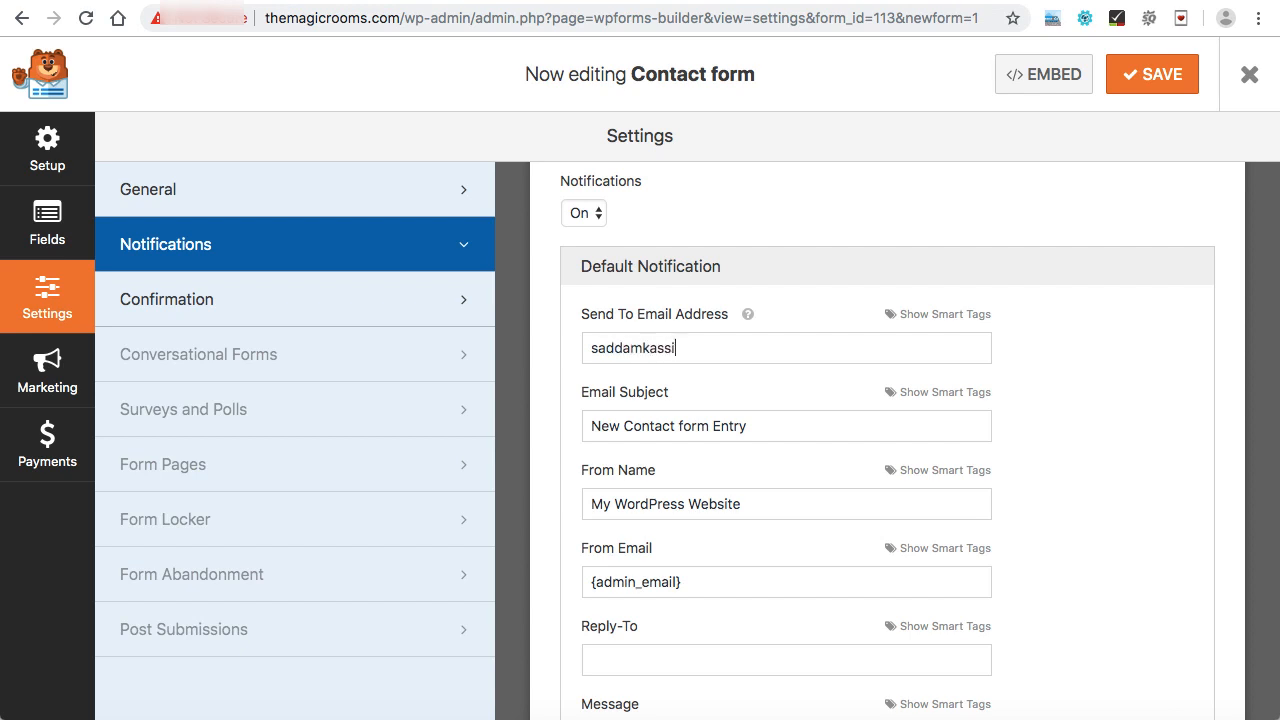
text(@hotmail.com)
Set the notification's From Name to The Magic Rooms.
scroll(652, 344, down, 2)
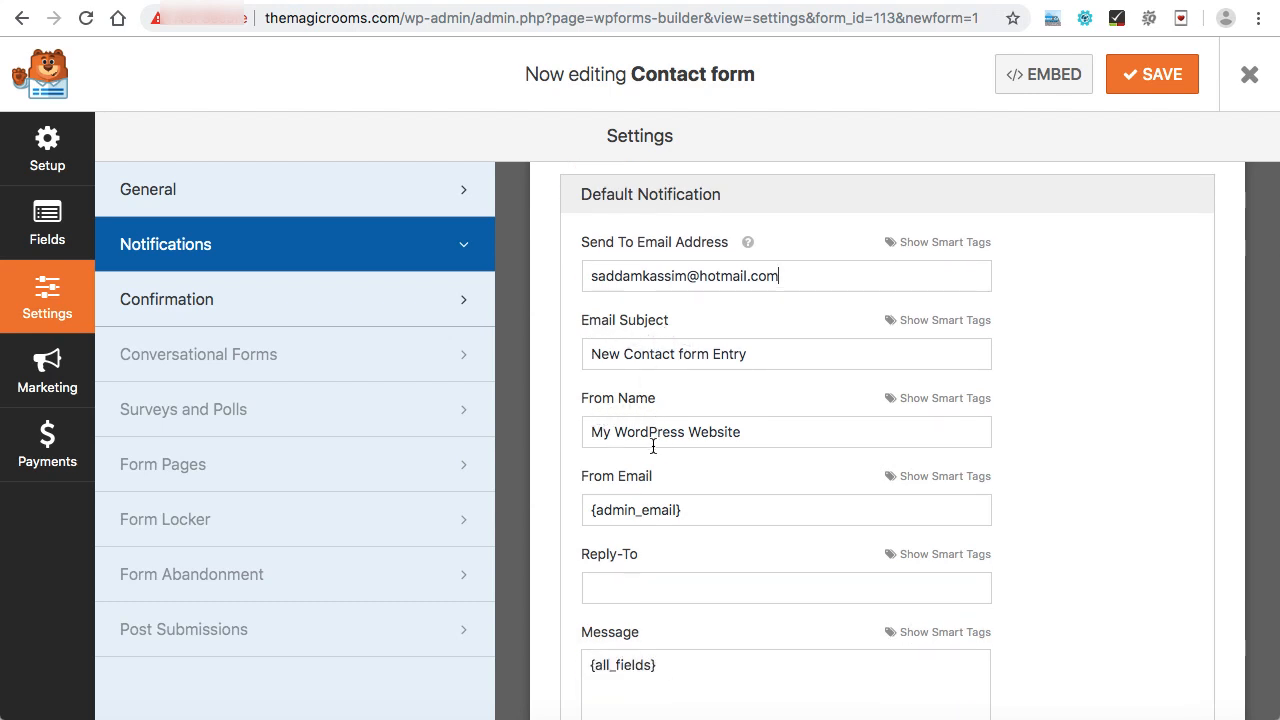
drag(592, 432, 777, 429)
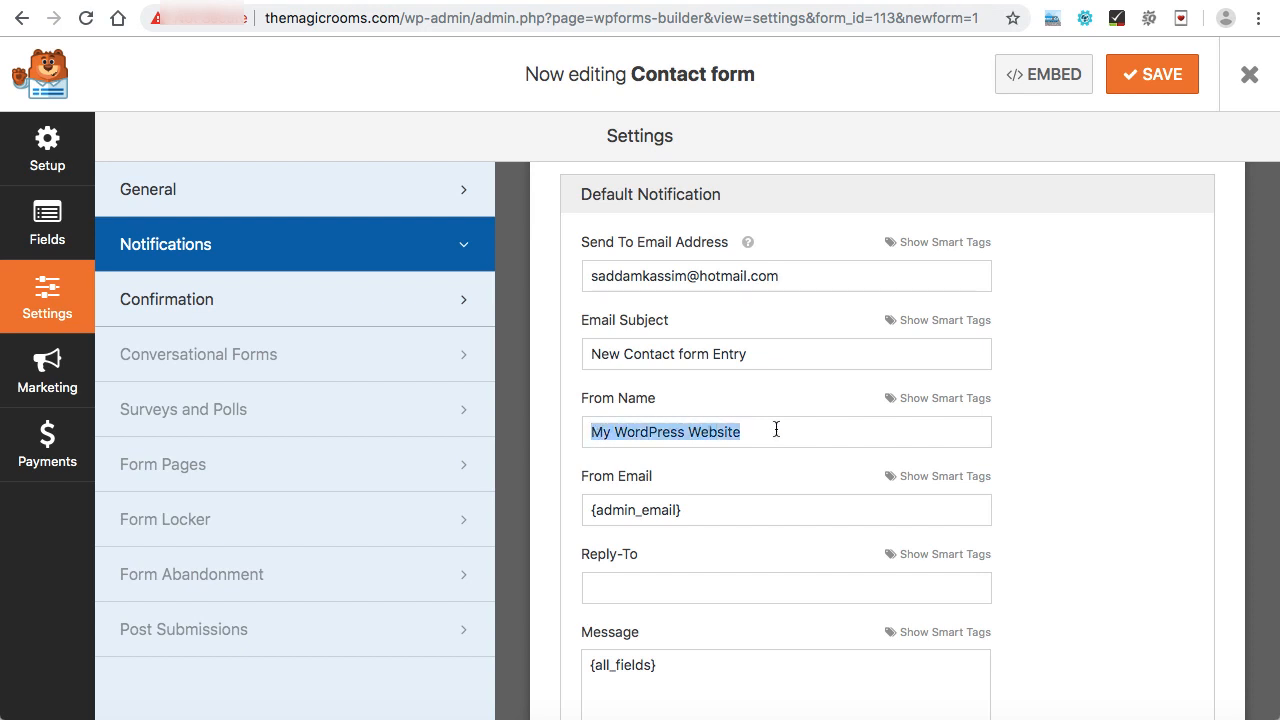
text(The Magic Rooms)
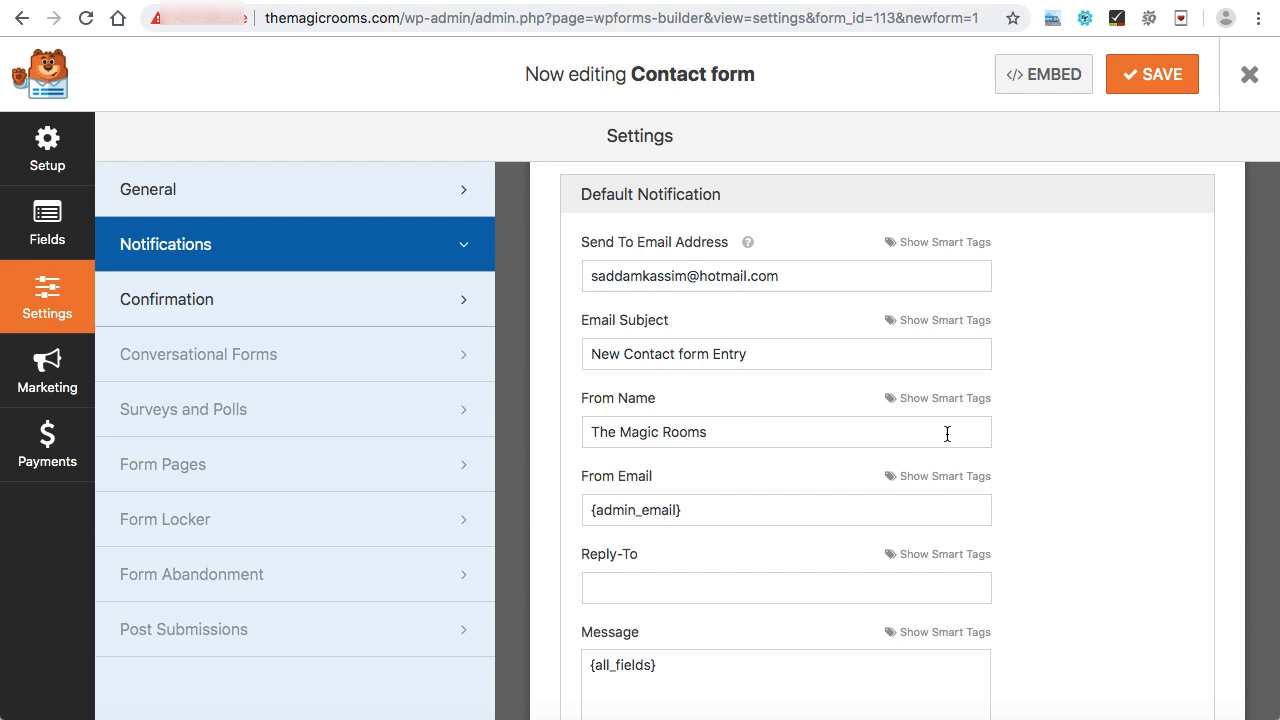
scroll(947, 434, down, 3)
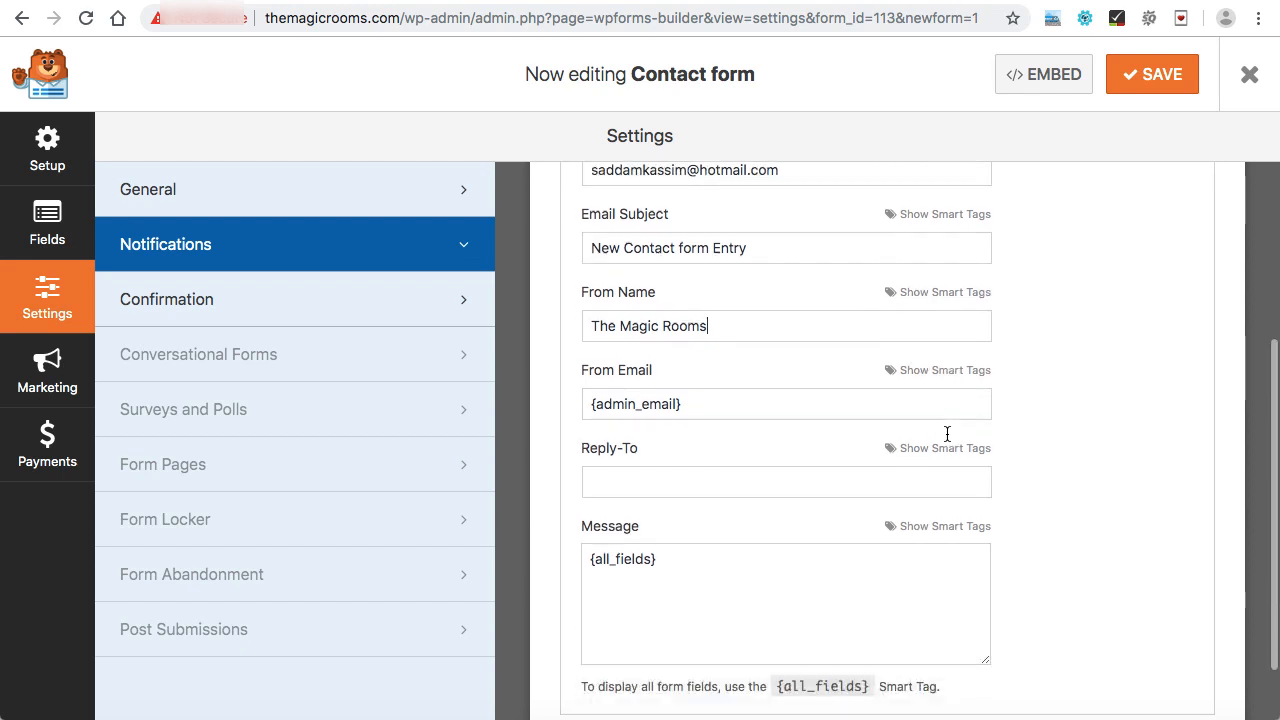
scroll(946, 394, up, 5)
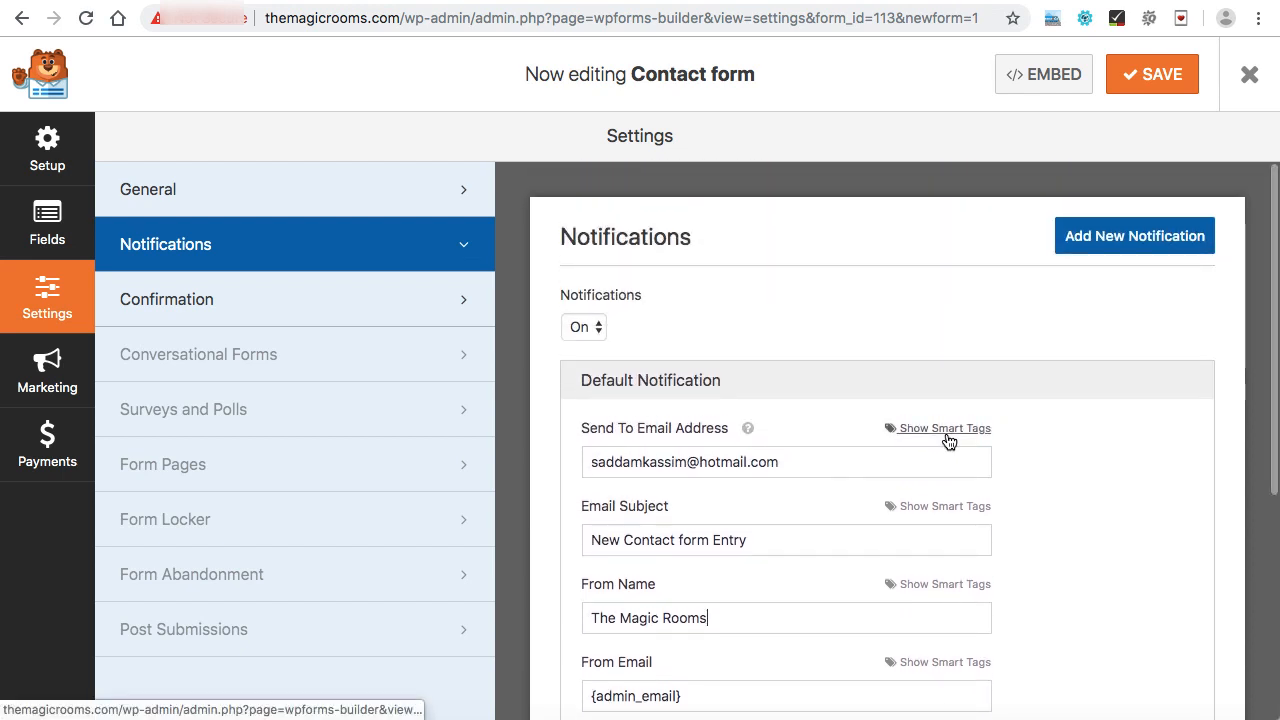
Save and close the Contact form builder, then copy the form's shortcode from the forms overview.
click(1155, 90)
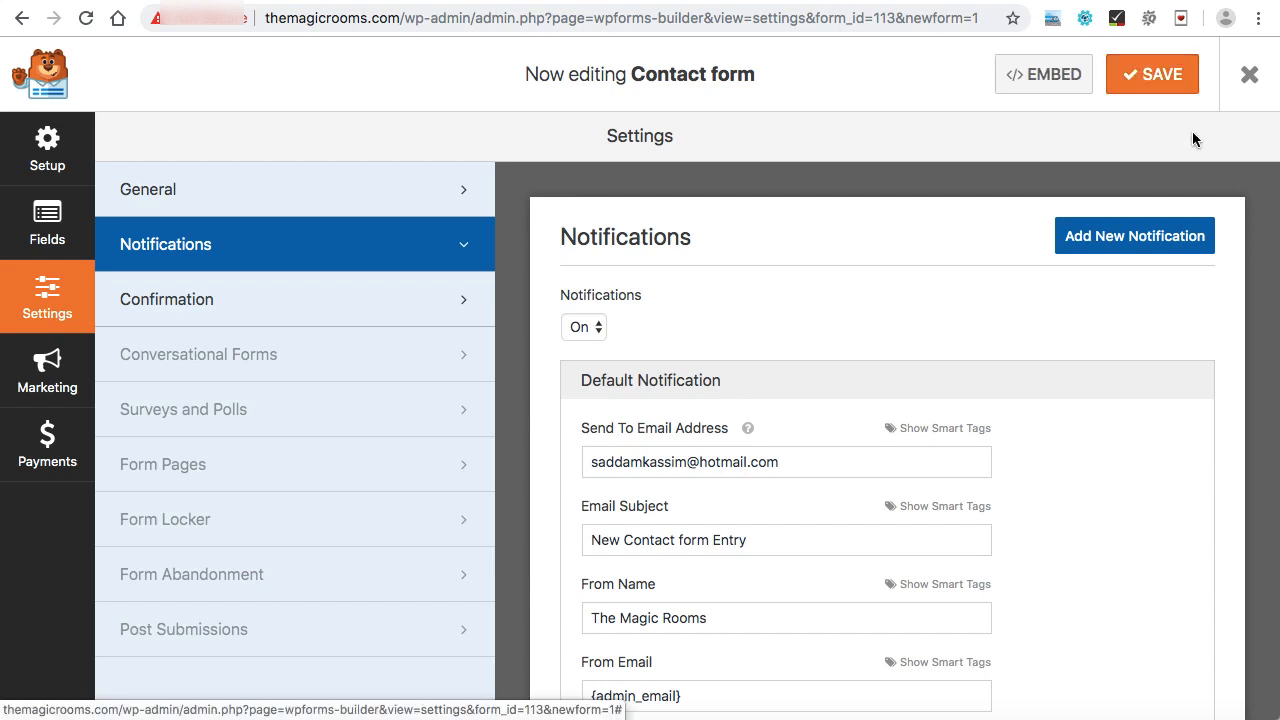
click(1252, 82)
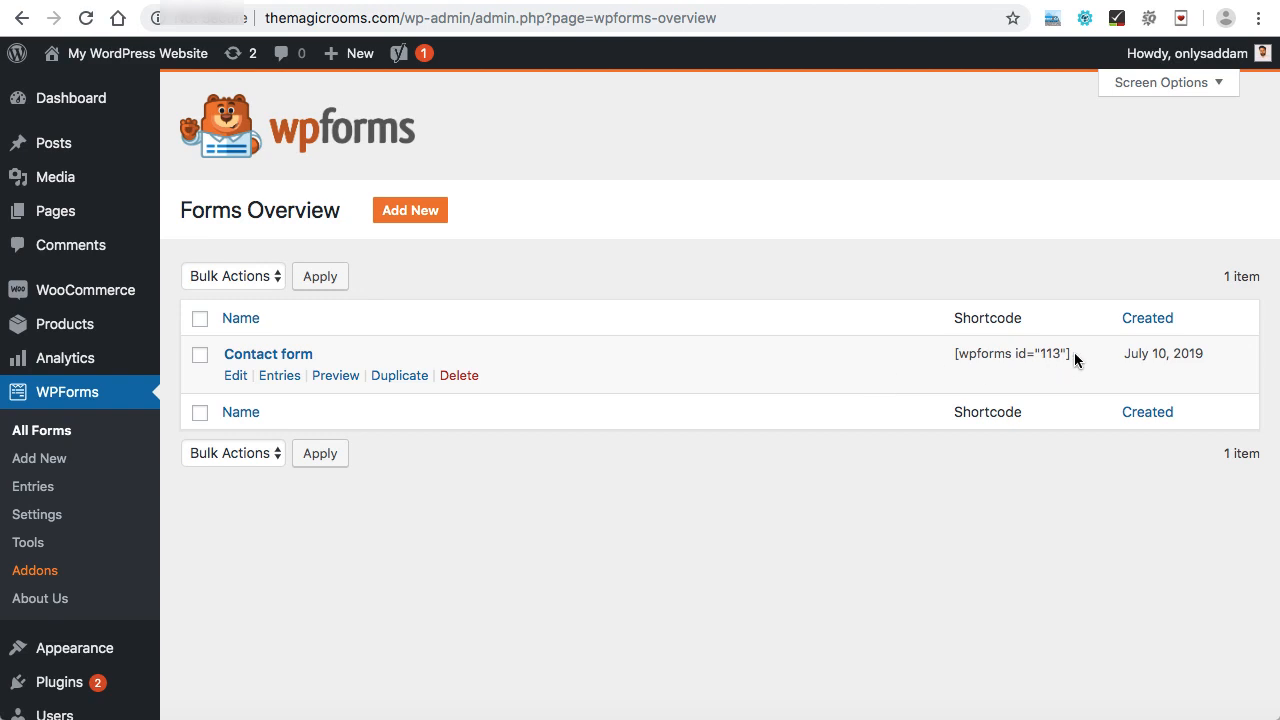
drag(1074, 352, 955, 355)
key(super+c)
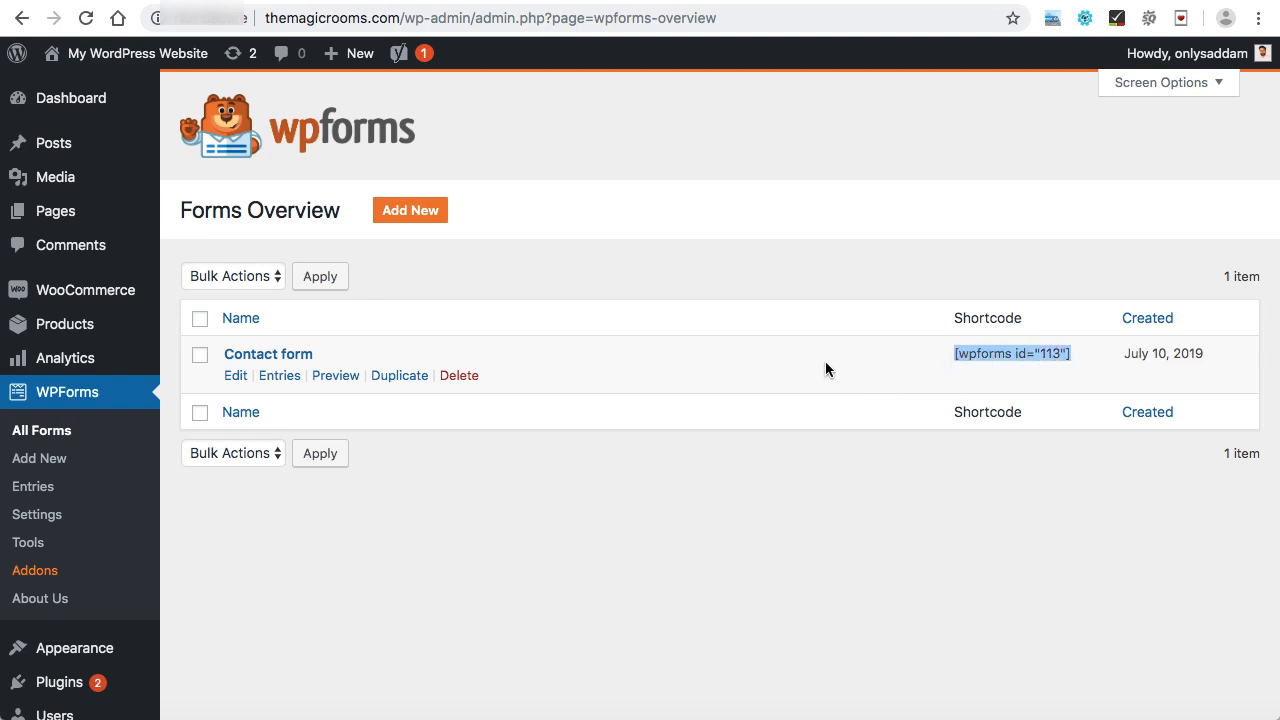
click(945, 353)
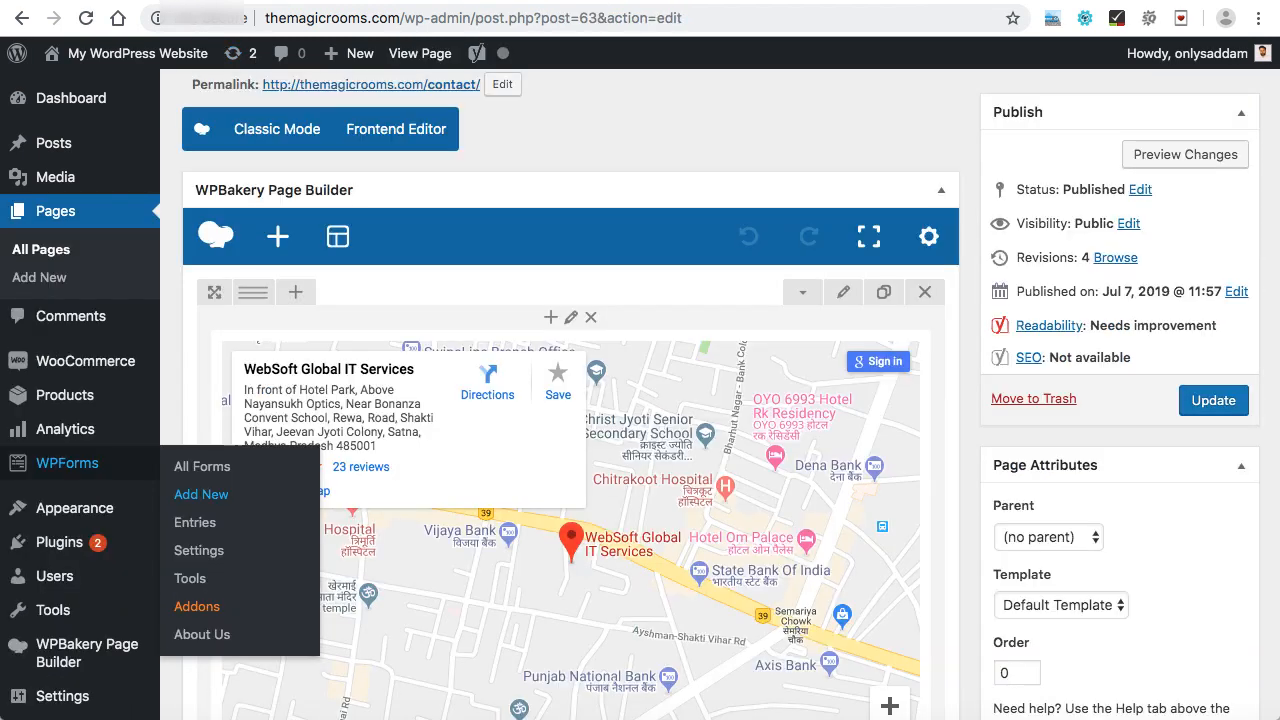
Add a new row below the map on the Contact page and split it into two equal columns.
scroll(584, 131, down, 5)
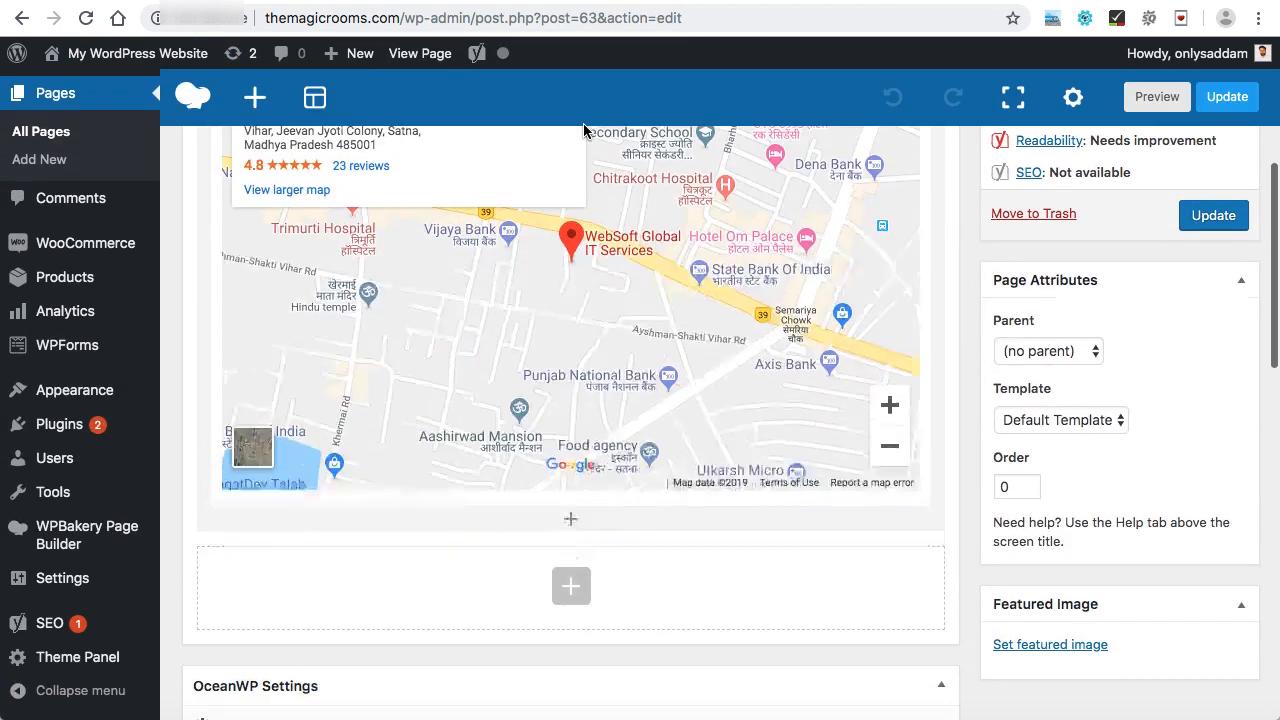
click(571, 507)
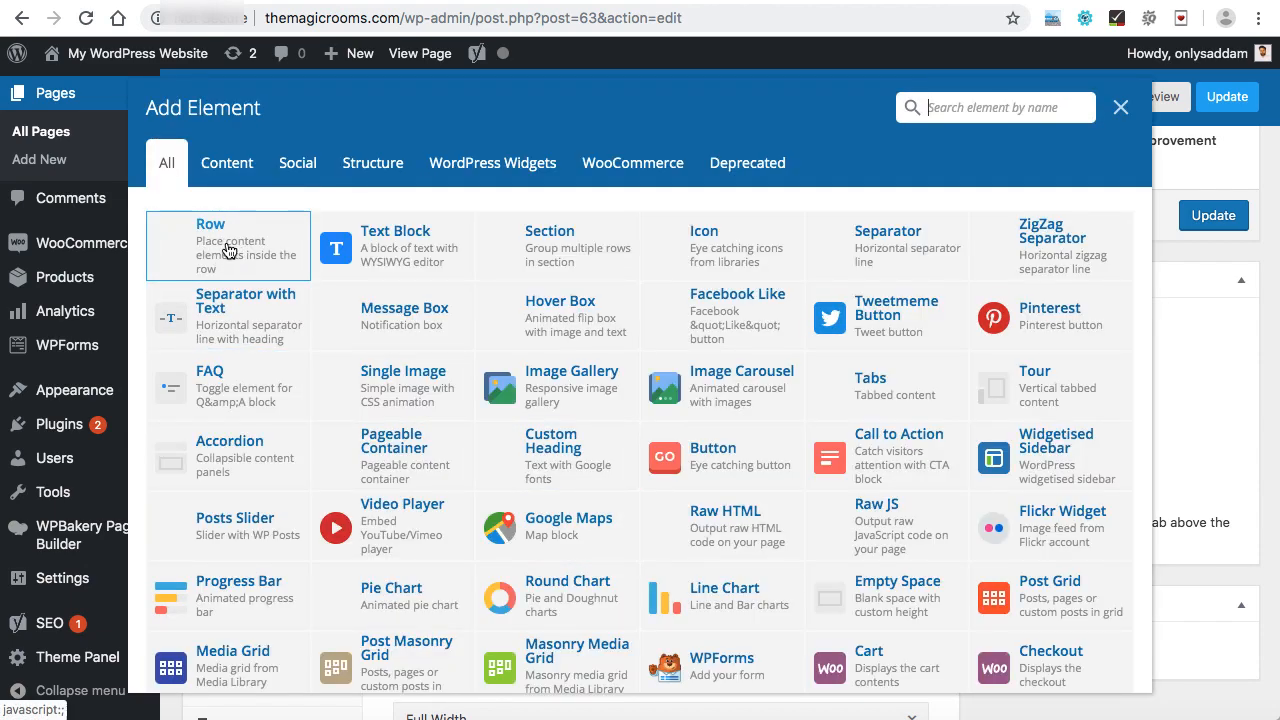
click(229, 244)
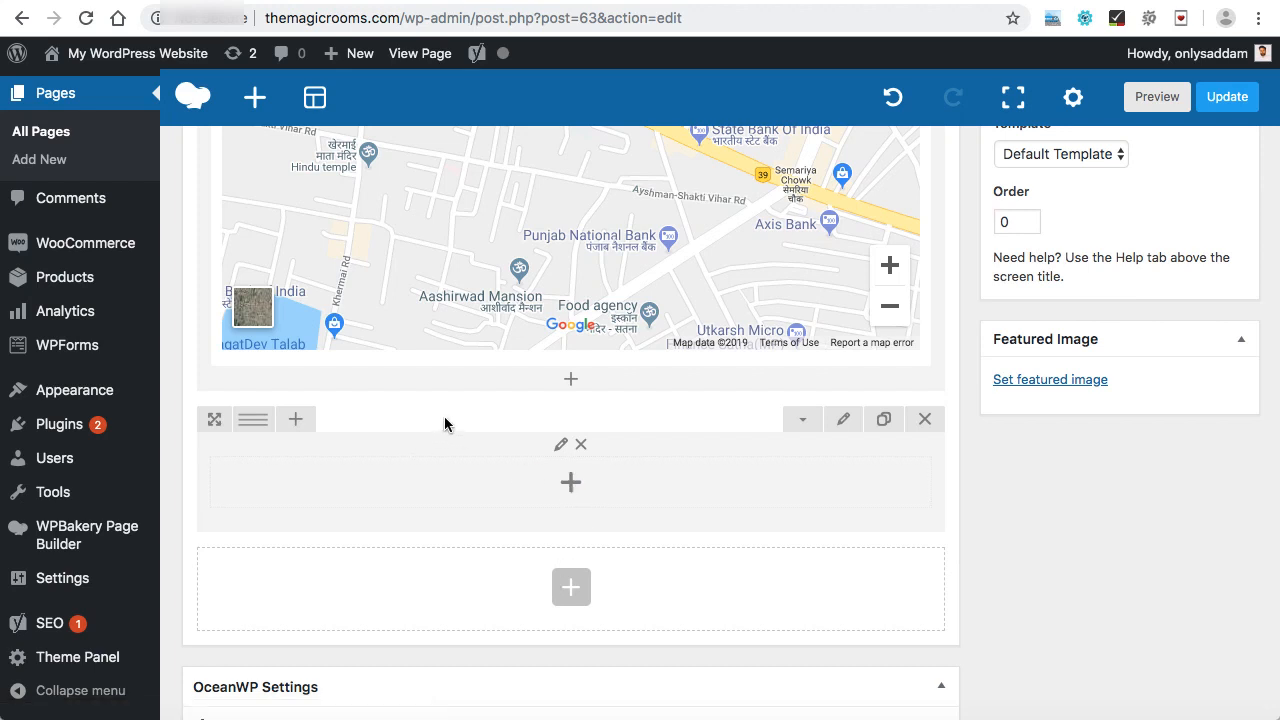
mouse_move(253, 425)
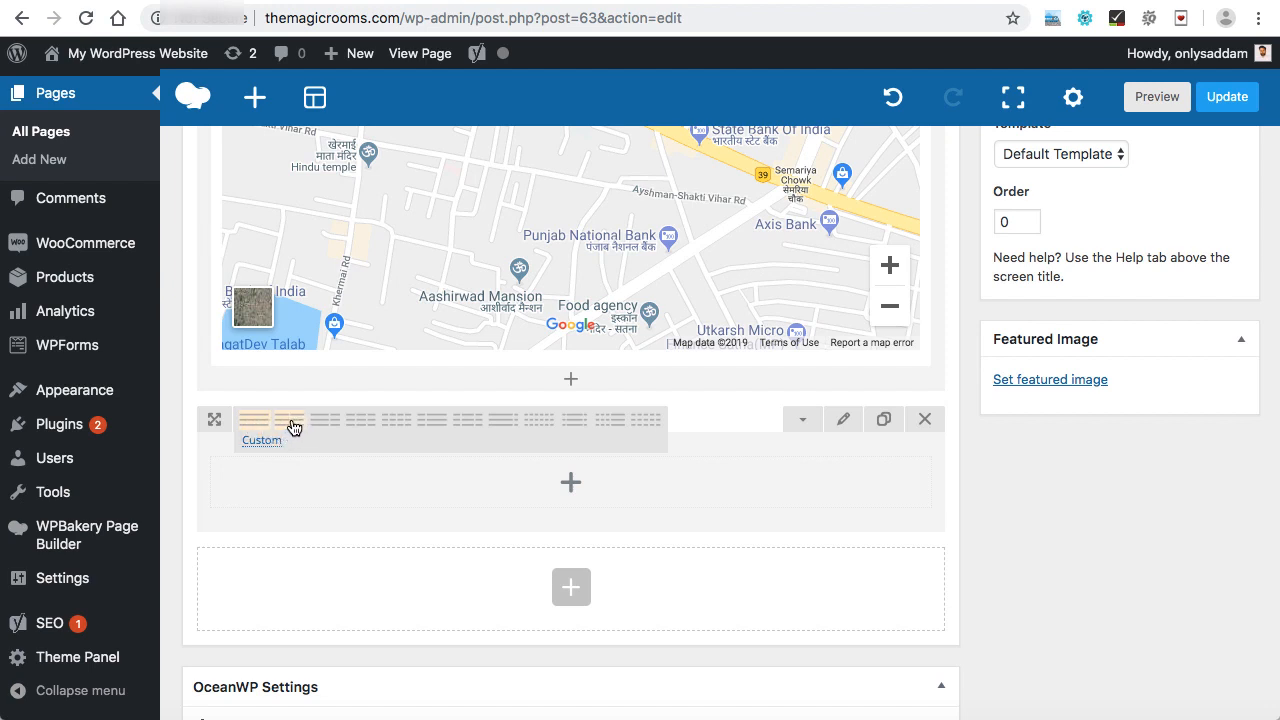
click(290, 422)
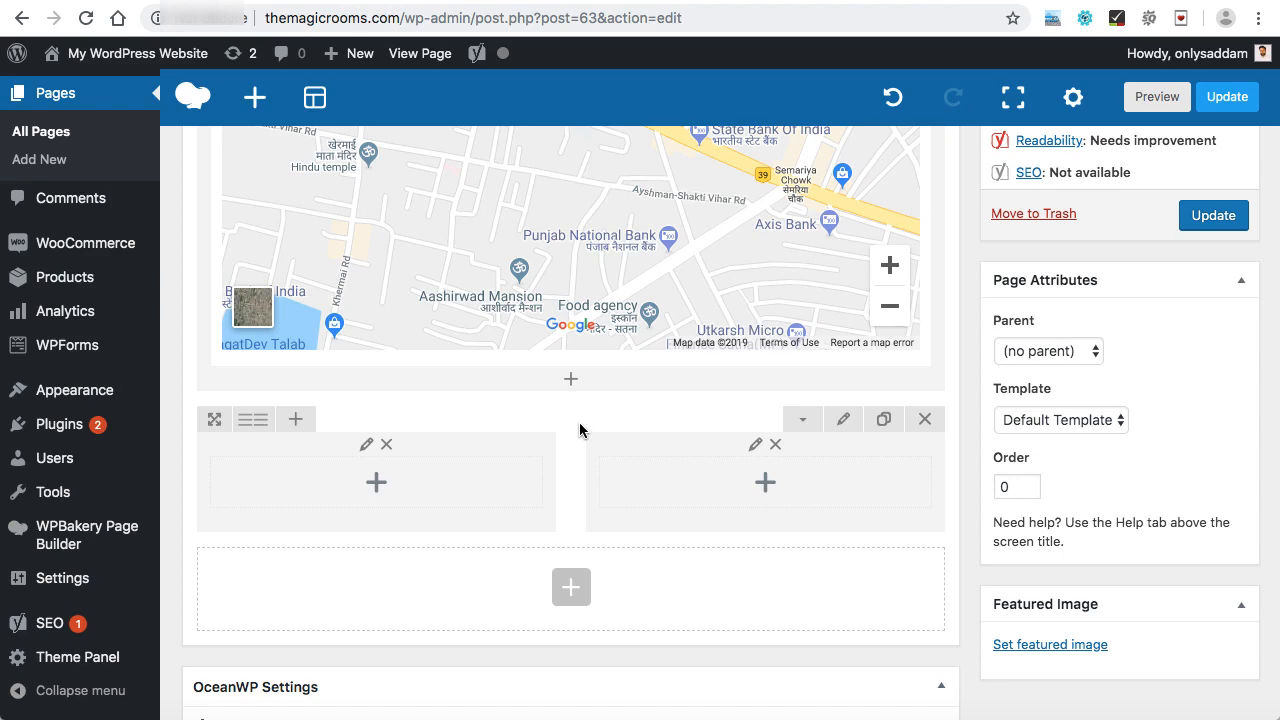
Add a Text Block to the right column containing the shortcode [wpforms id="113"] and save it.
click(765, 484)
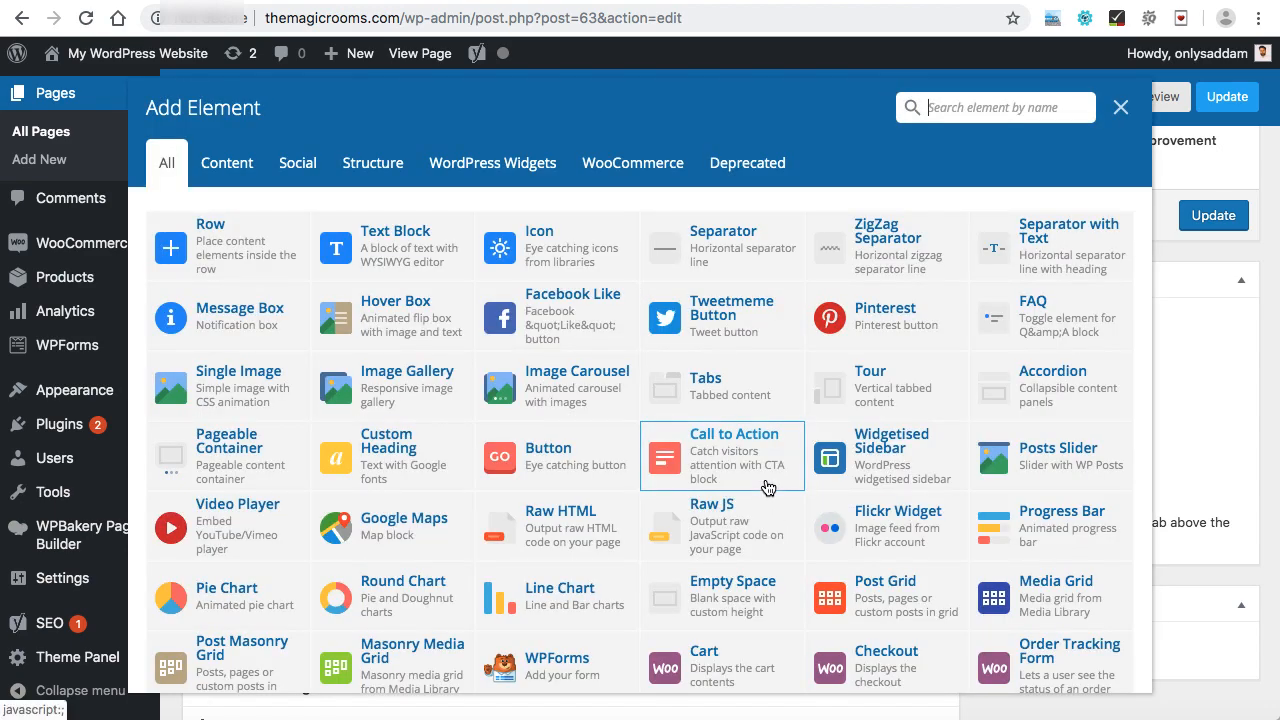
click(394, 249)
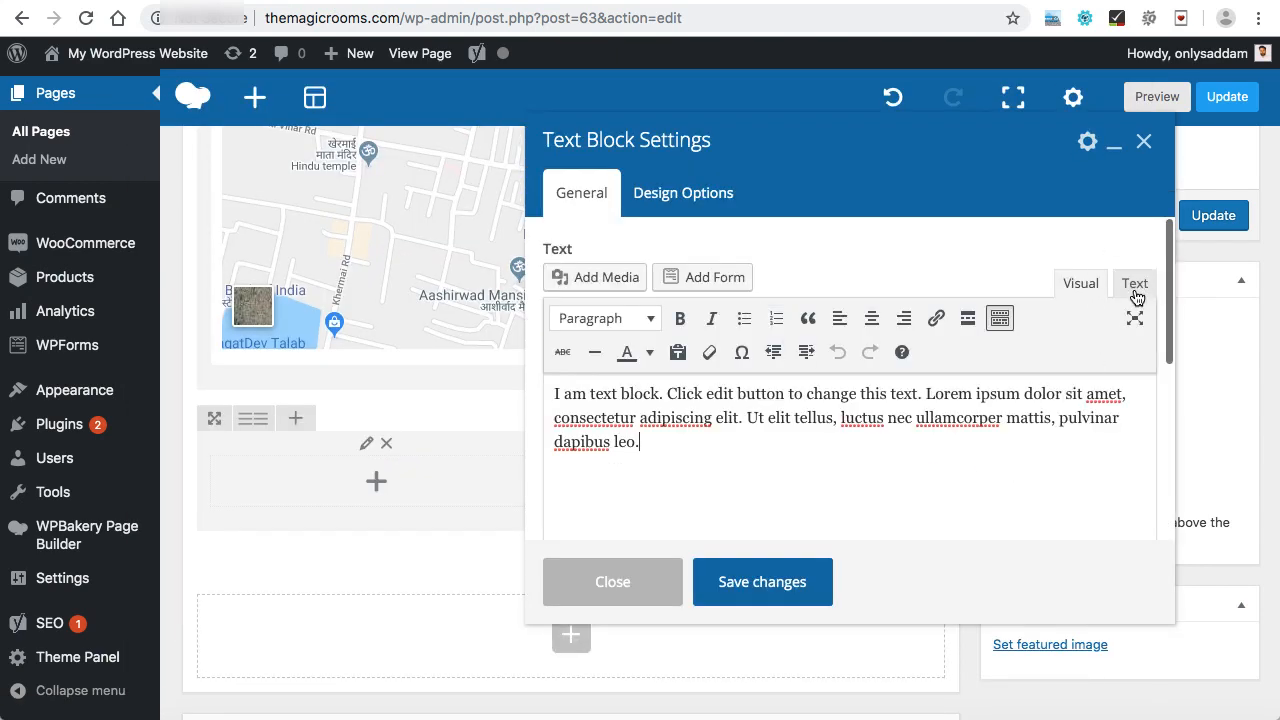
click(1137, 290)
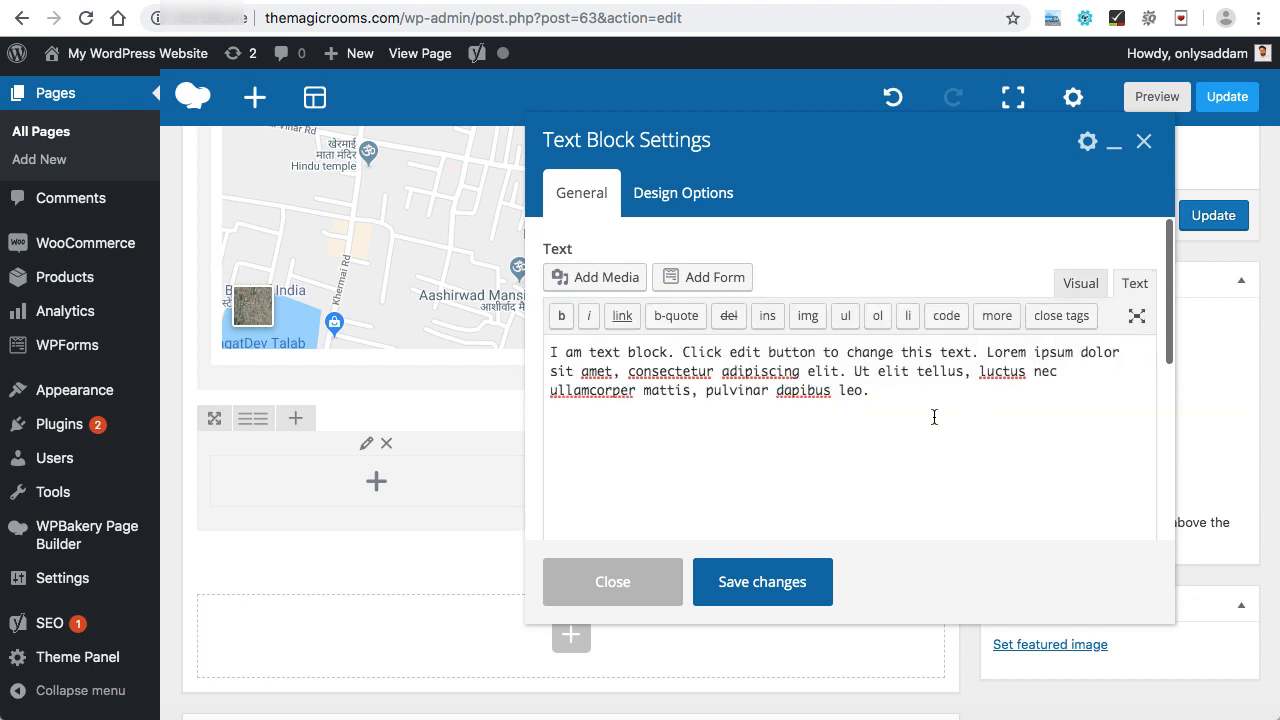
key(super+a)
key(BackSpace)
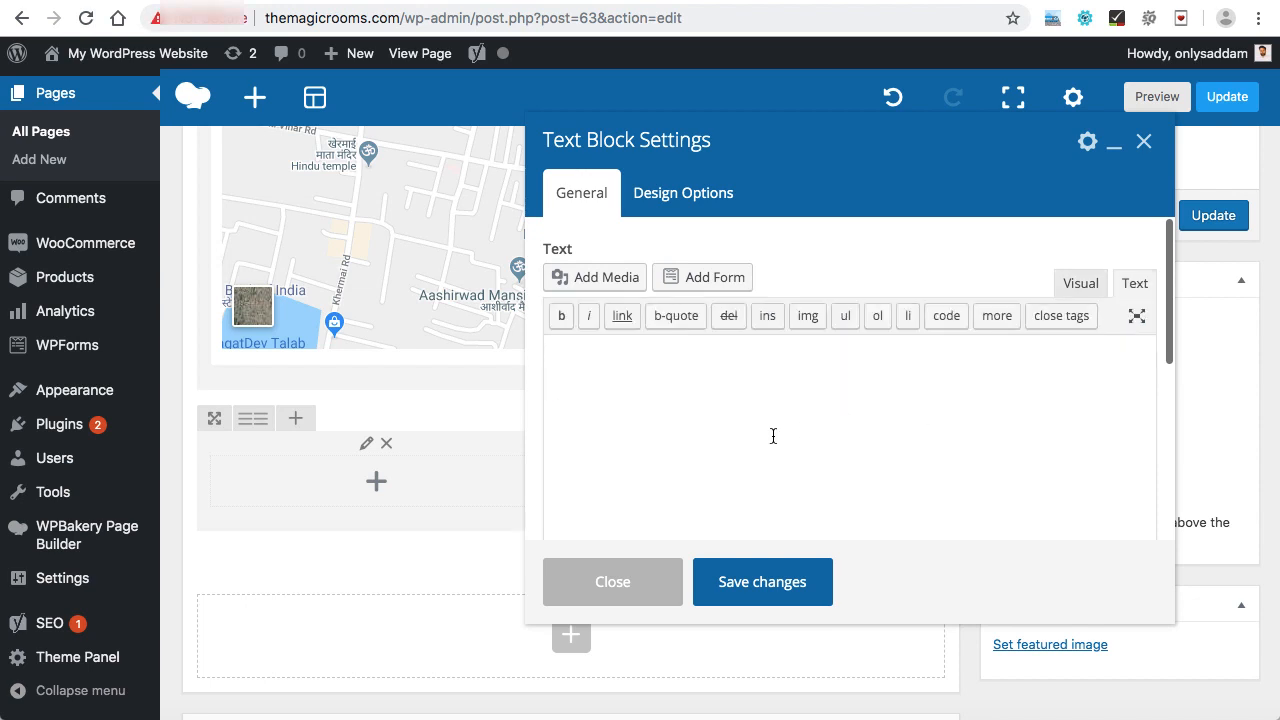
key(super+v)
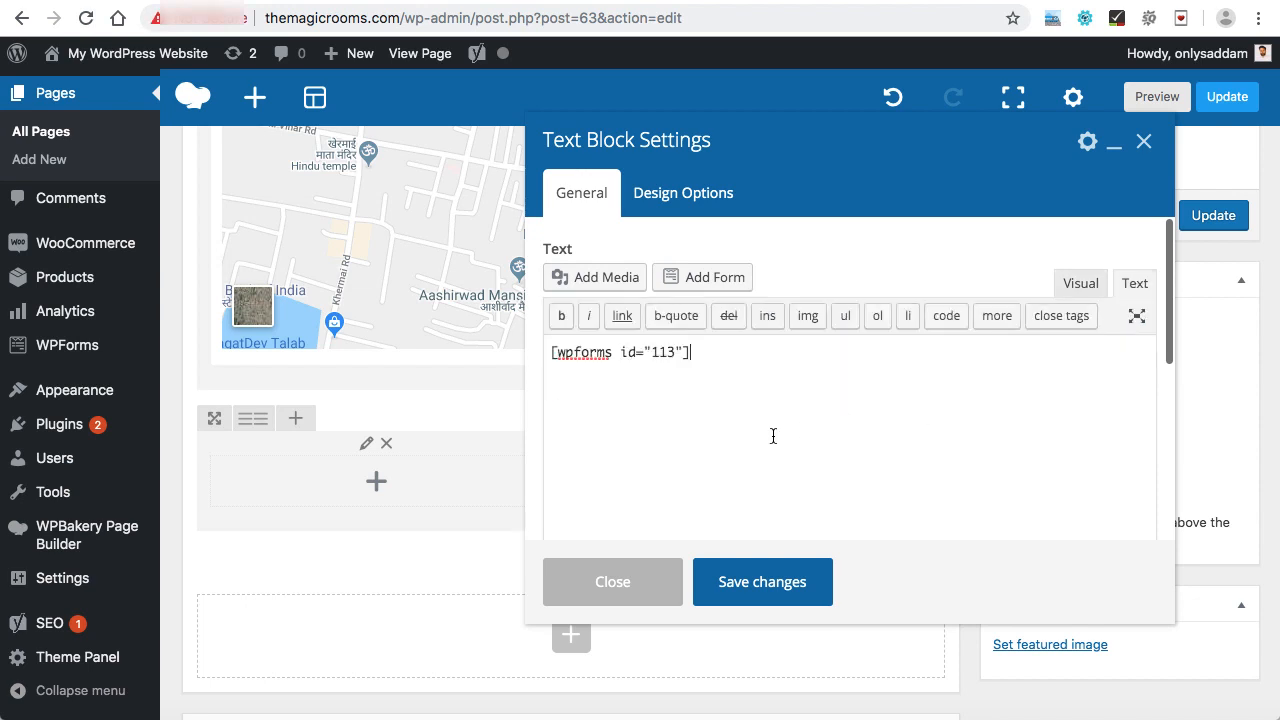
click(762, 584)
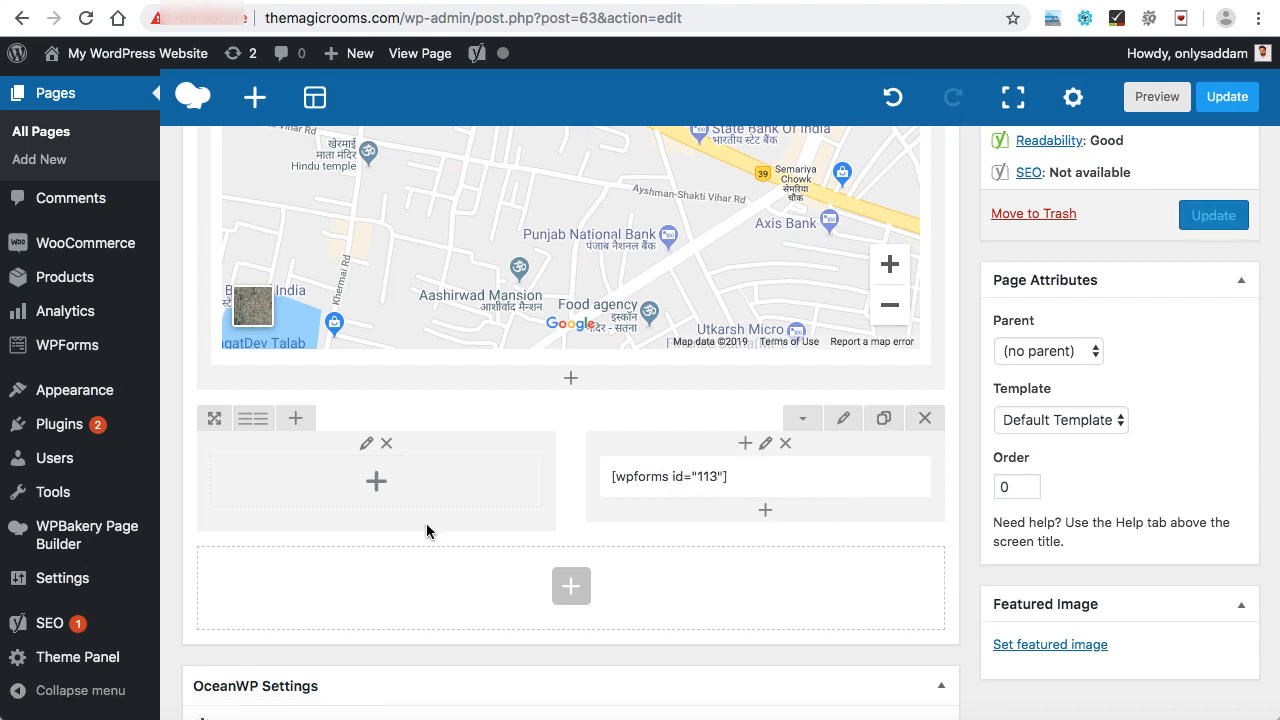
Add a Text Block to the left column and replace its placeholder text with a Tel: phone line and an Email: address line.
click(377, 484)
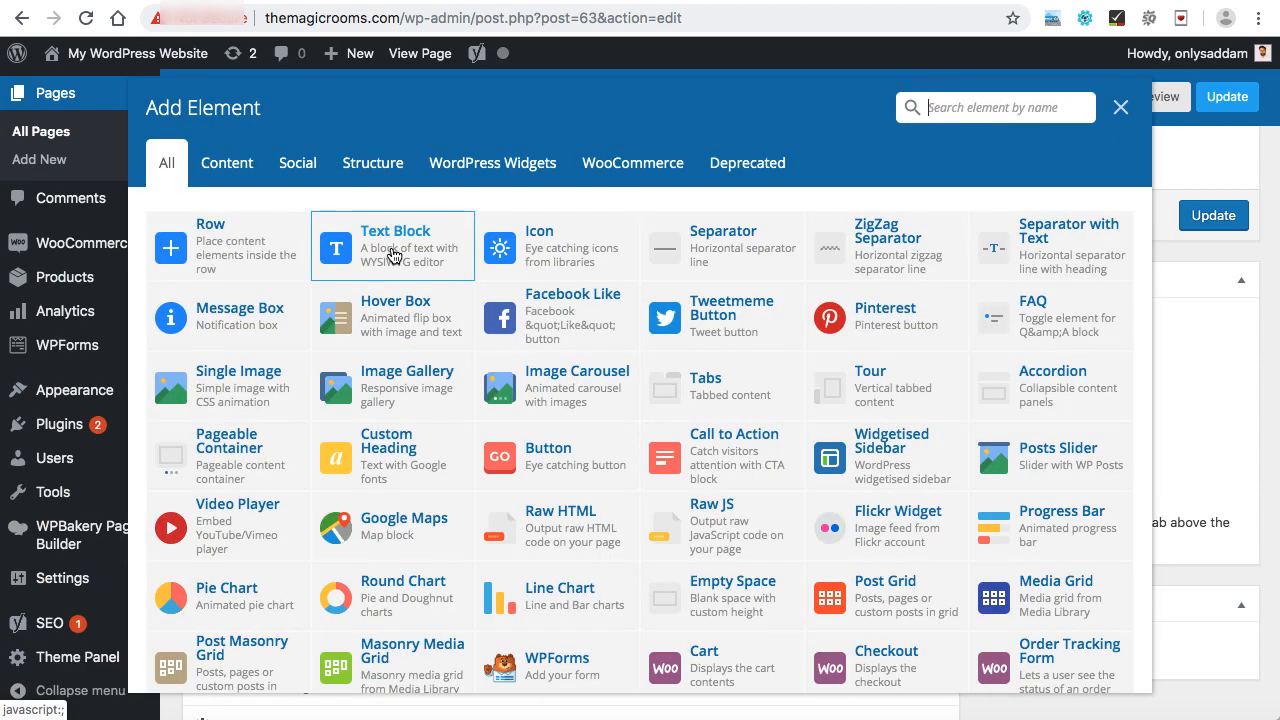
click(394, 257)
key(super+a)
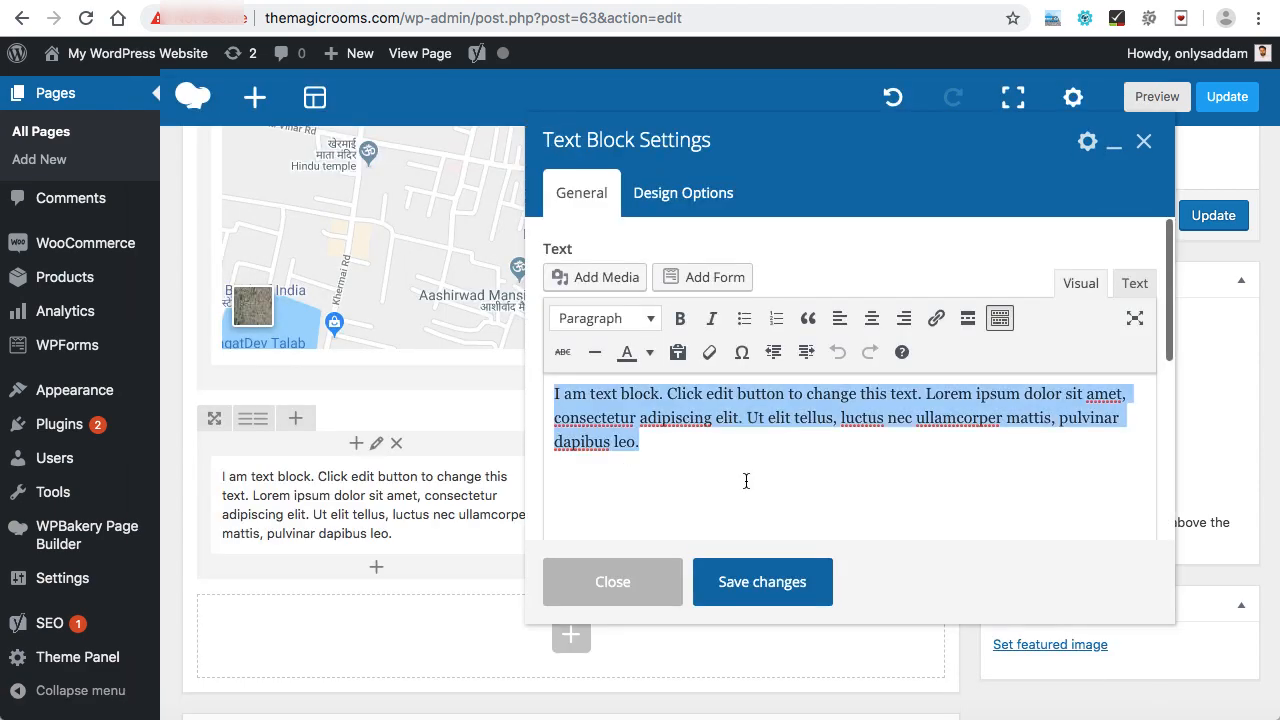
key(BackSpace)
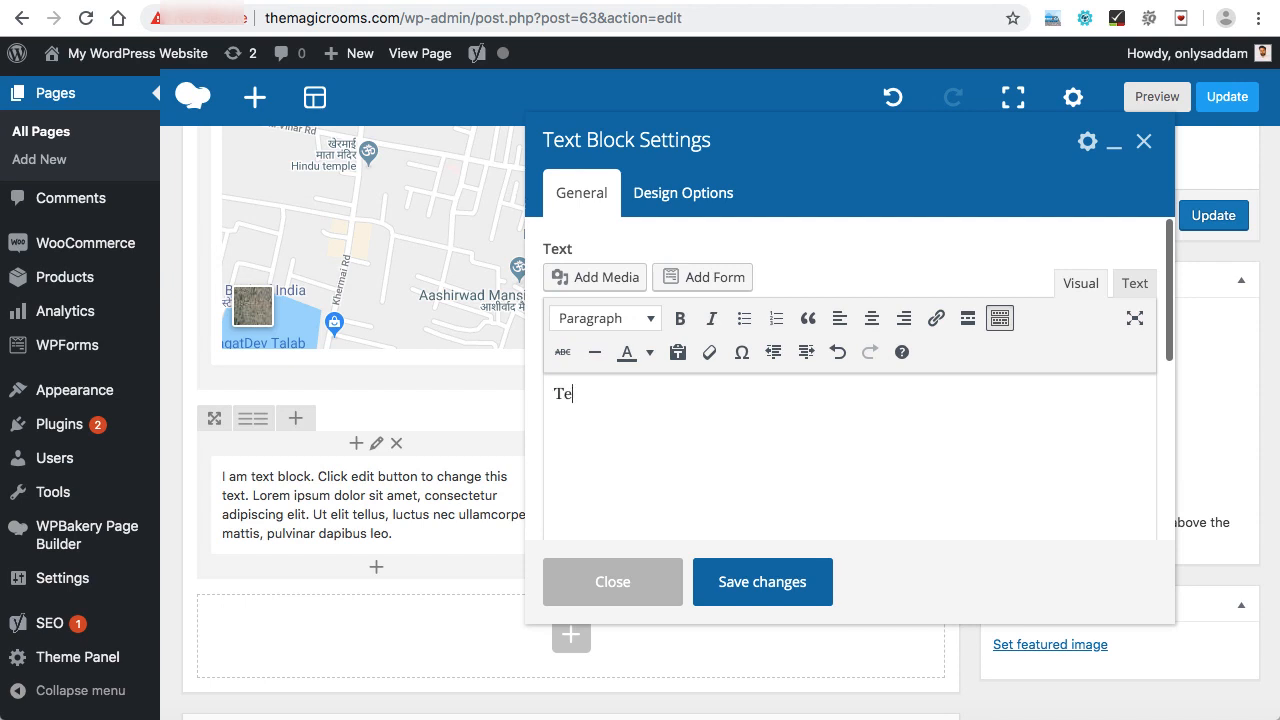
text(Tel: 9999999999)
key(Return)
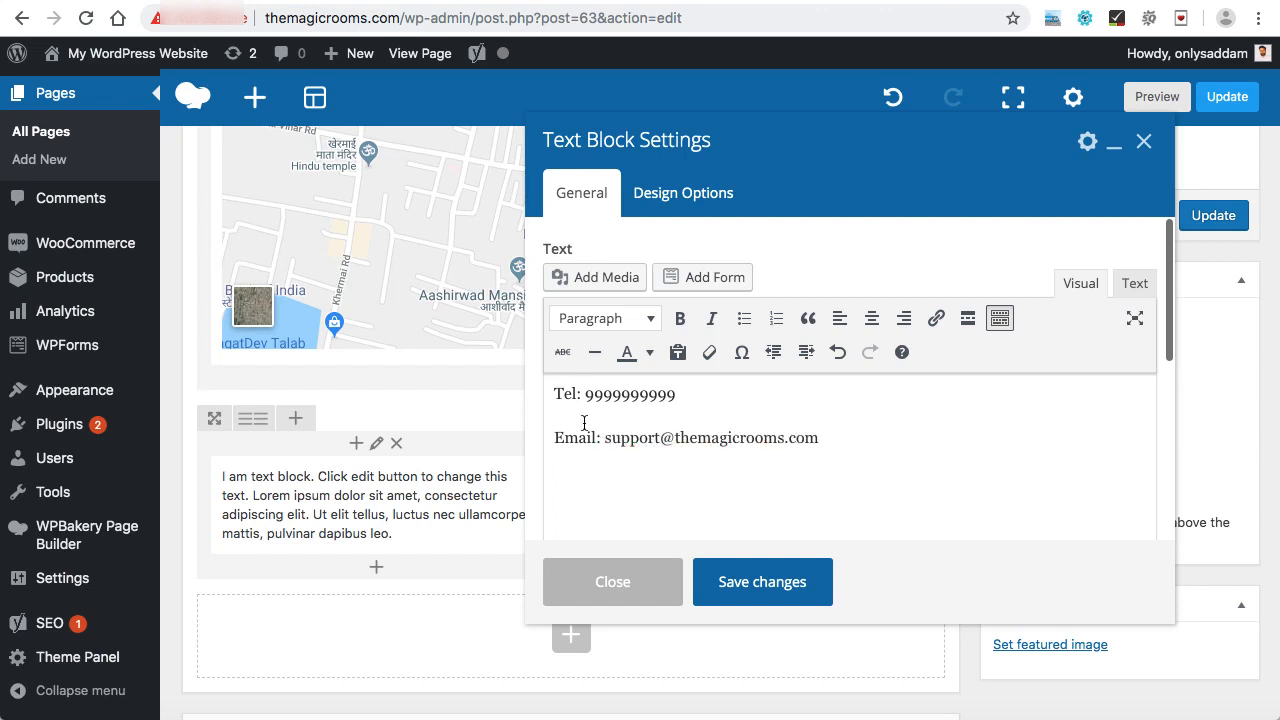
Make the Tel: and Email: labels bold.
drag(556, 390, 575, 389)
key(ctrl+b)
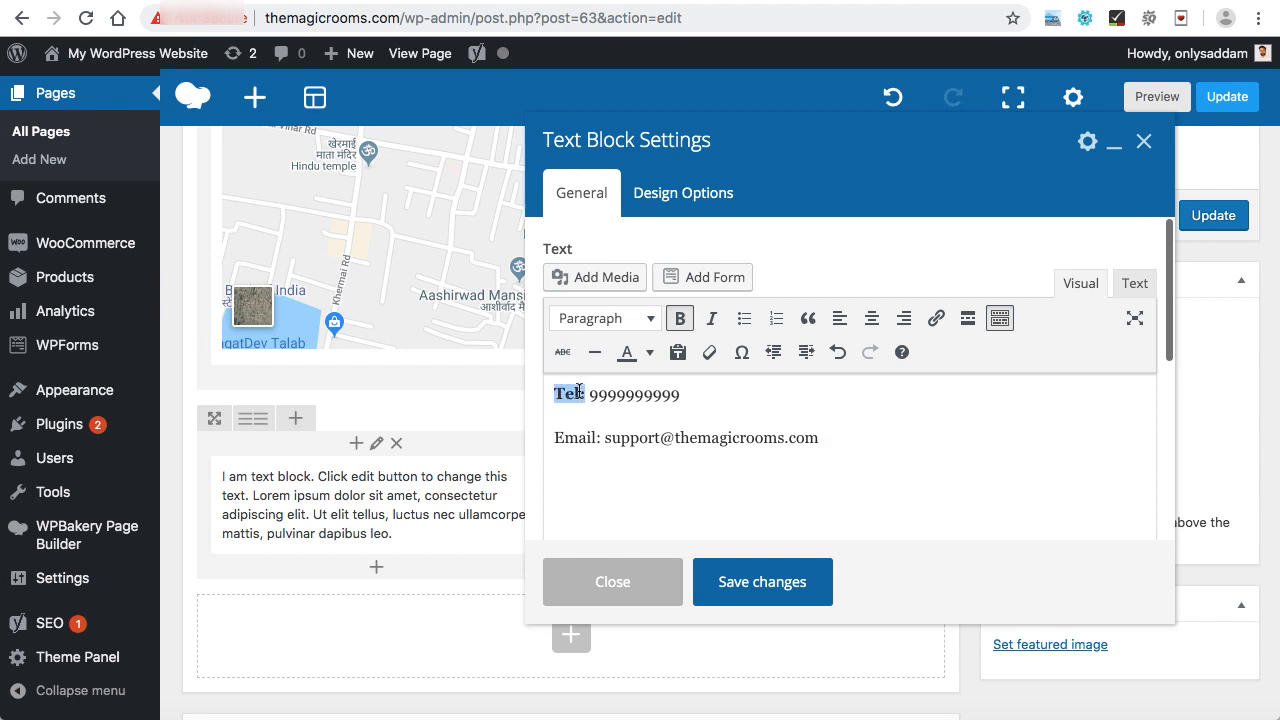
drag(556, 437, 600, 437)
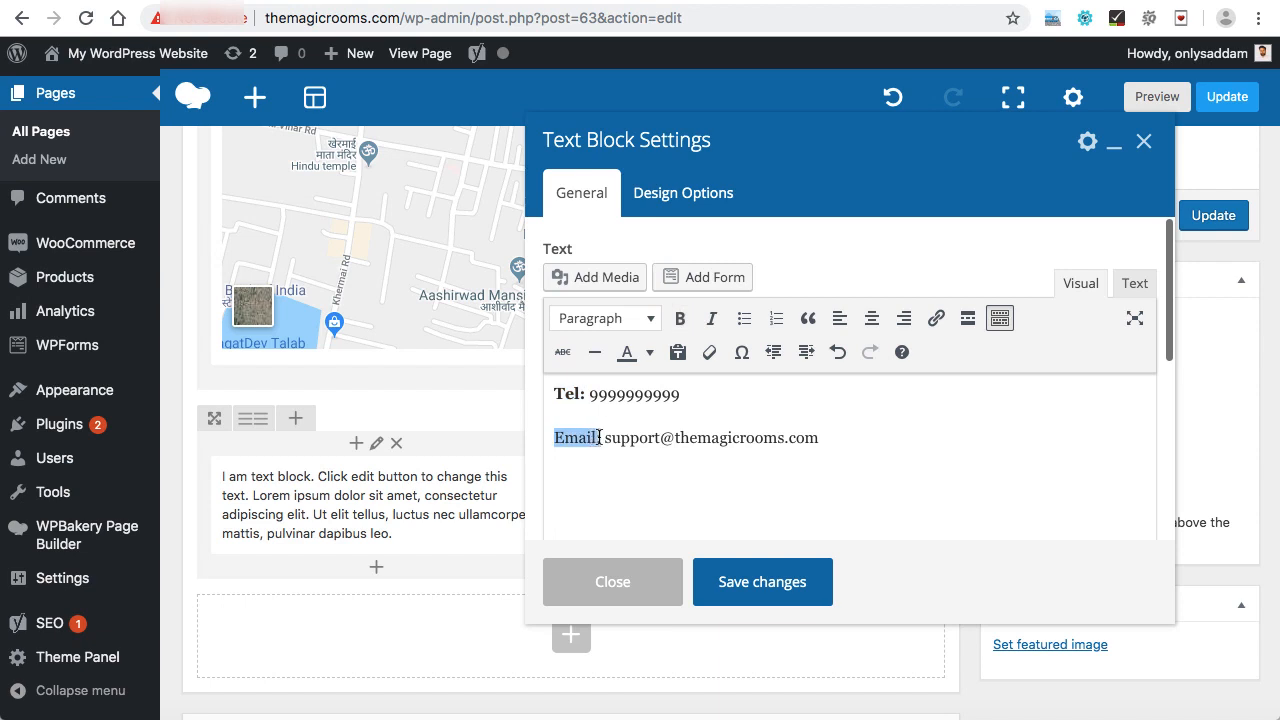
click(680, 318)
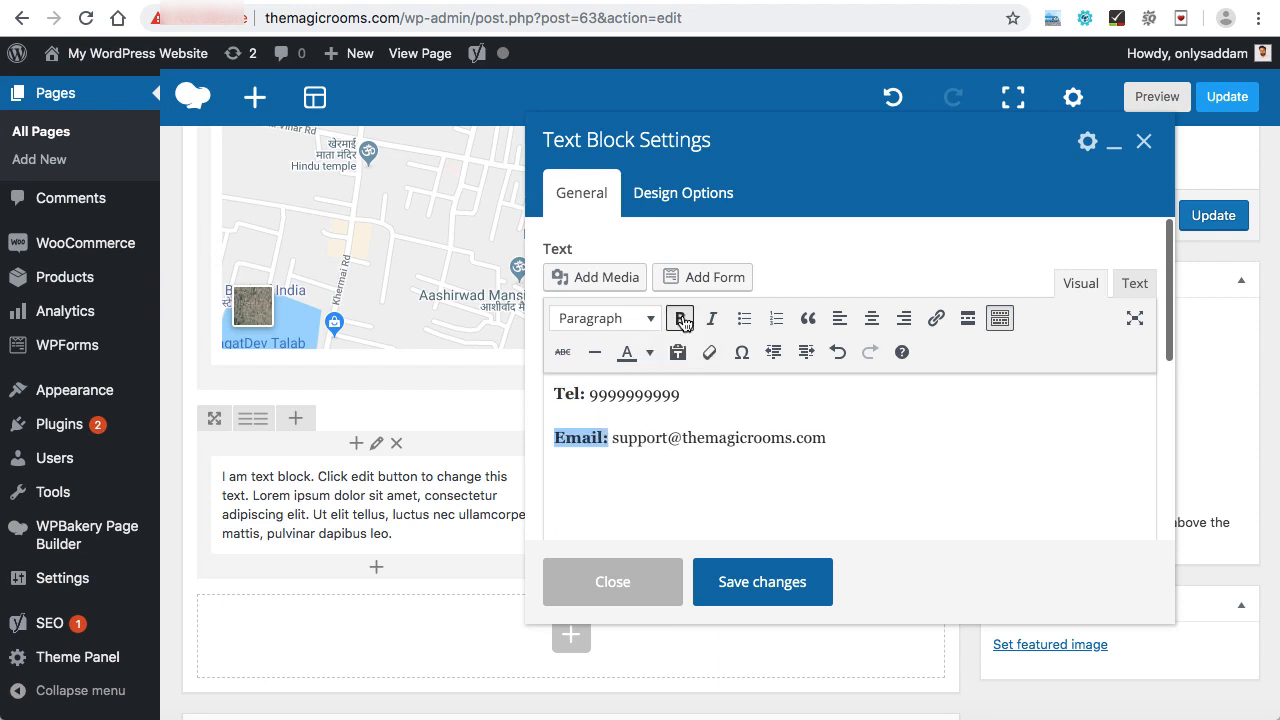
Turn the support e-mail address into a mailto link.
click(821, 457)
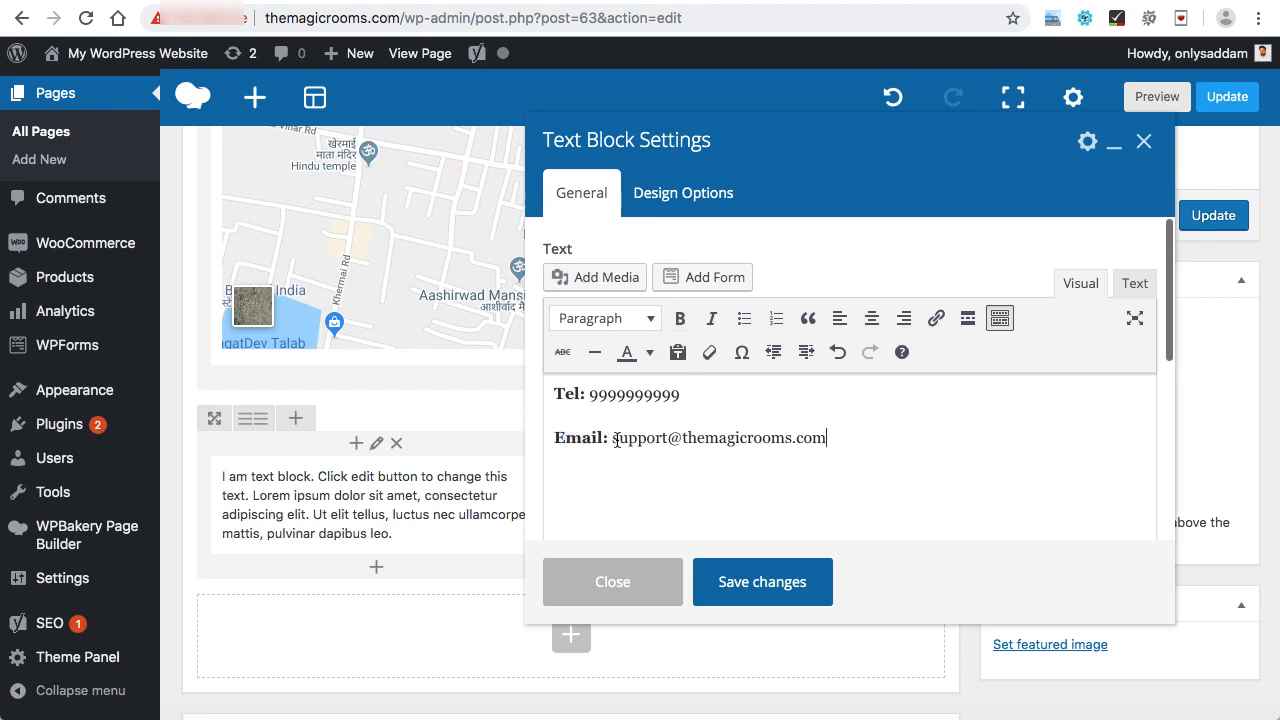
drag(613, 437, 821, 435)
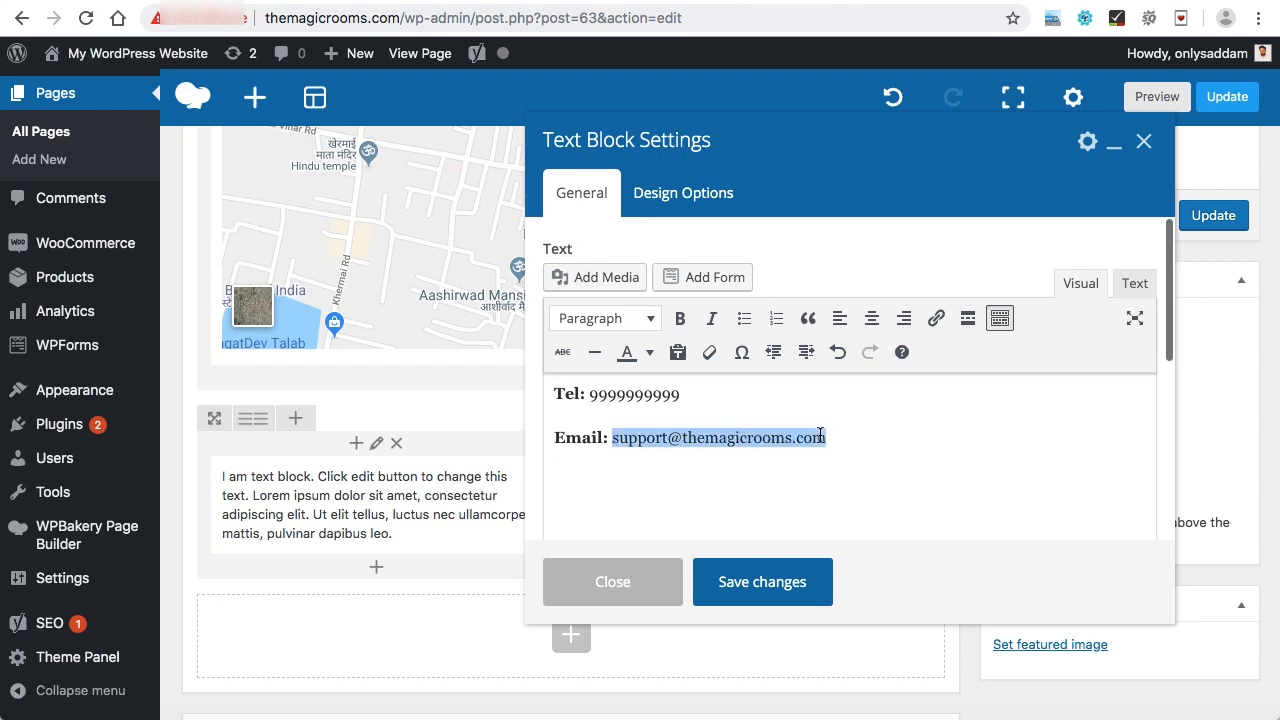
click(937, 320)
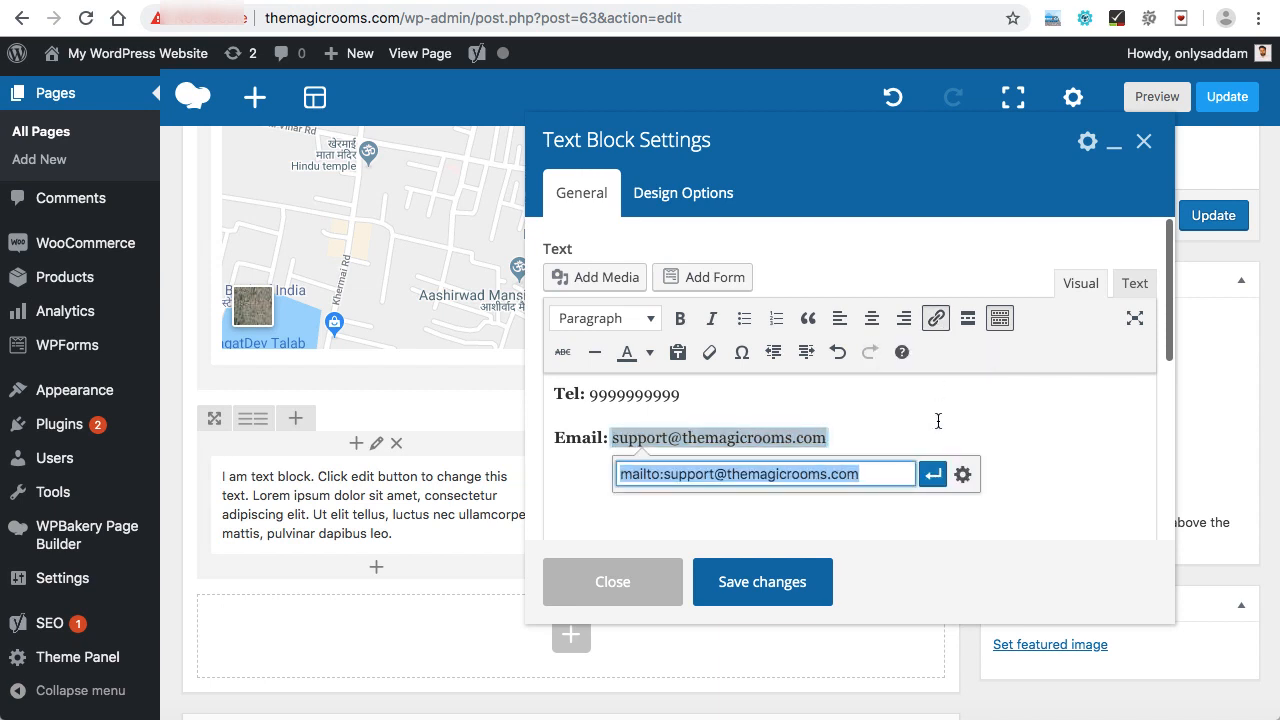
click(935, 476)
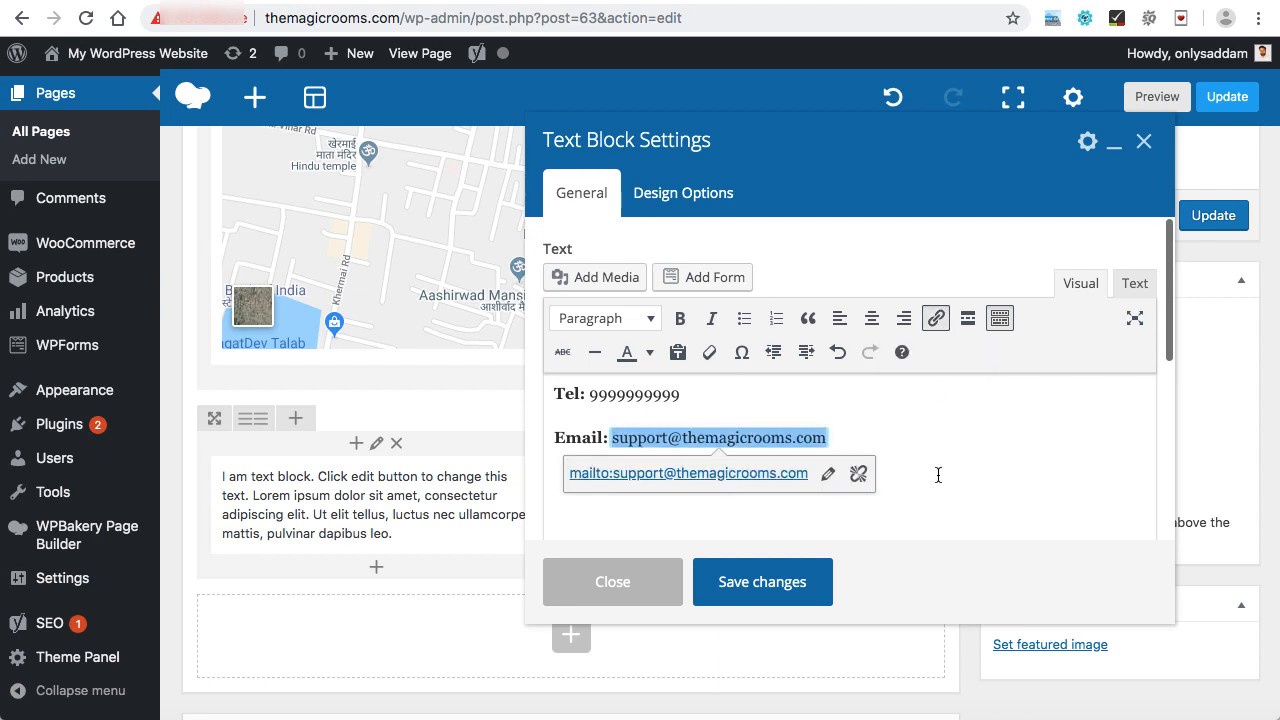
Save the text block changes and update the Contact page.
click(778, 585)
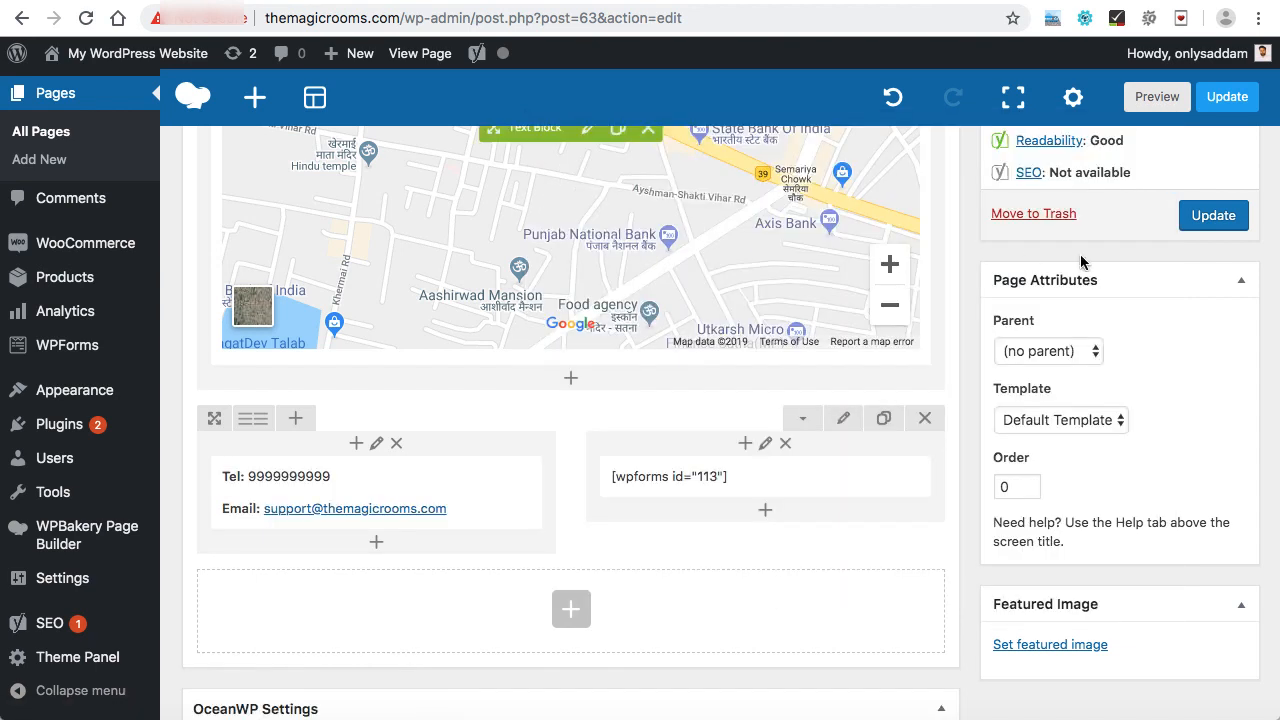
click(1213, 216)
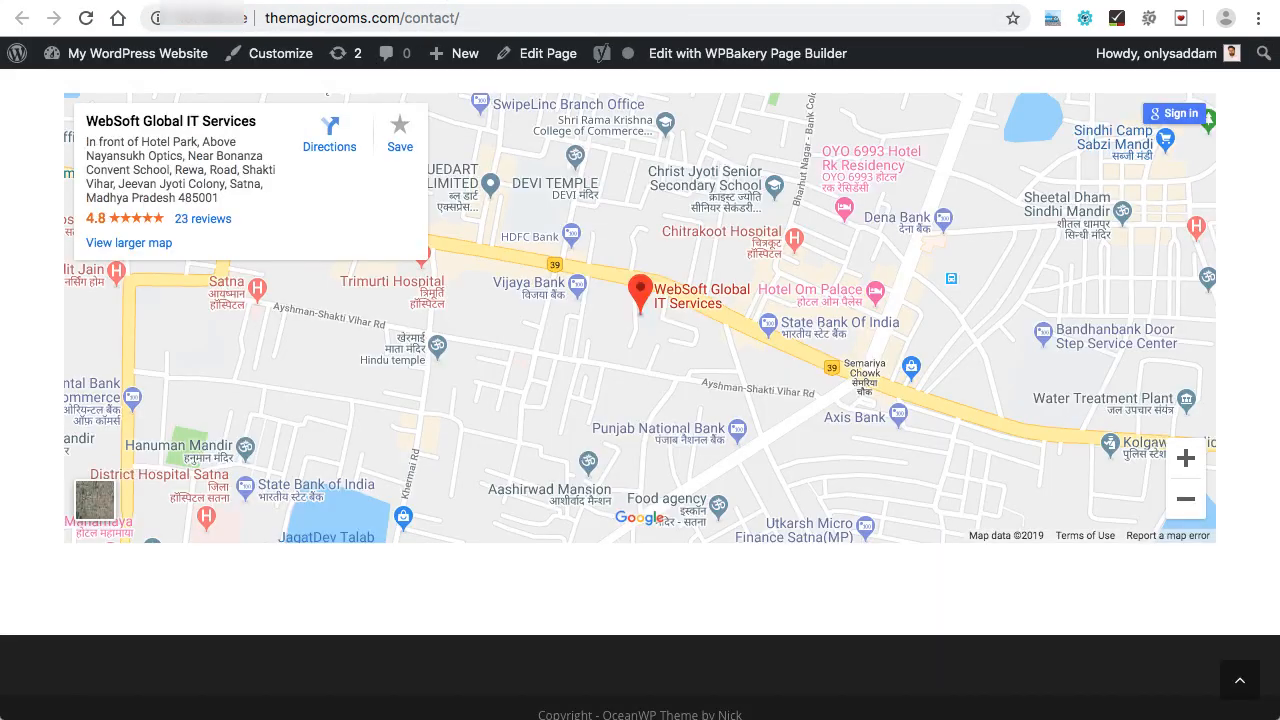
Reload the live Contact page and review the contact details and form below the map.
click(87, 18)
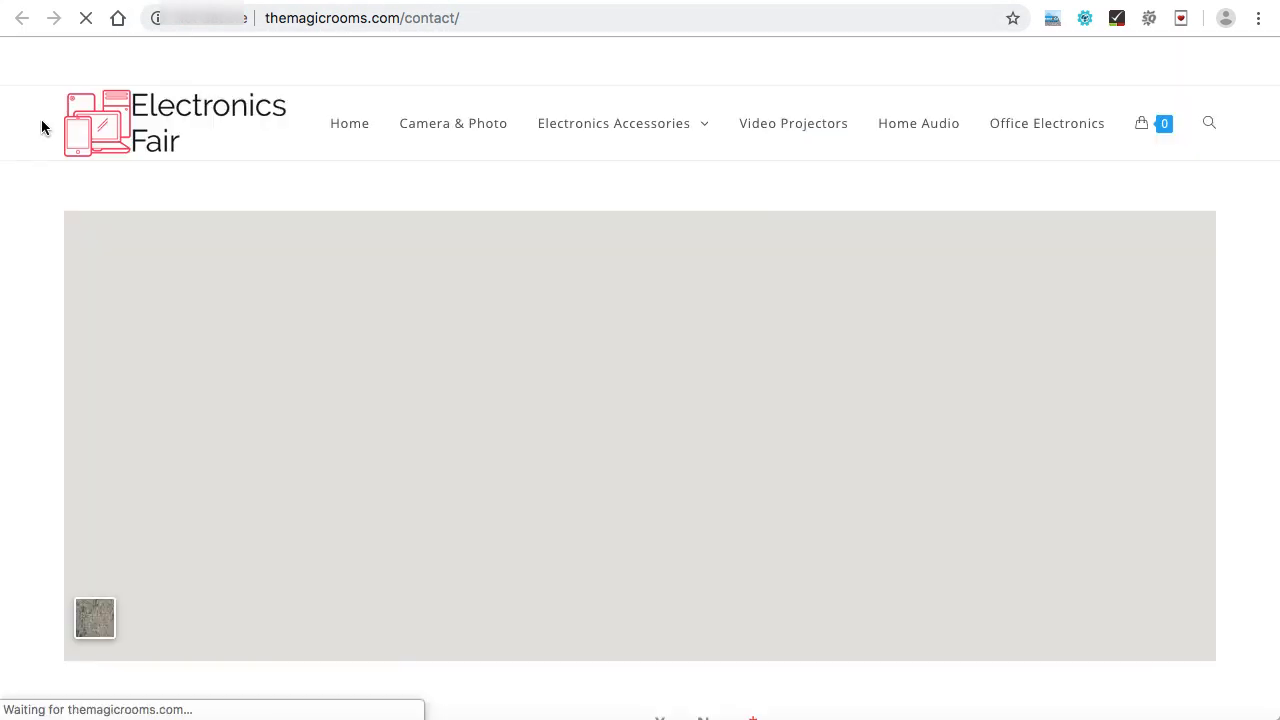
scroll(33, 212, down, 5)
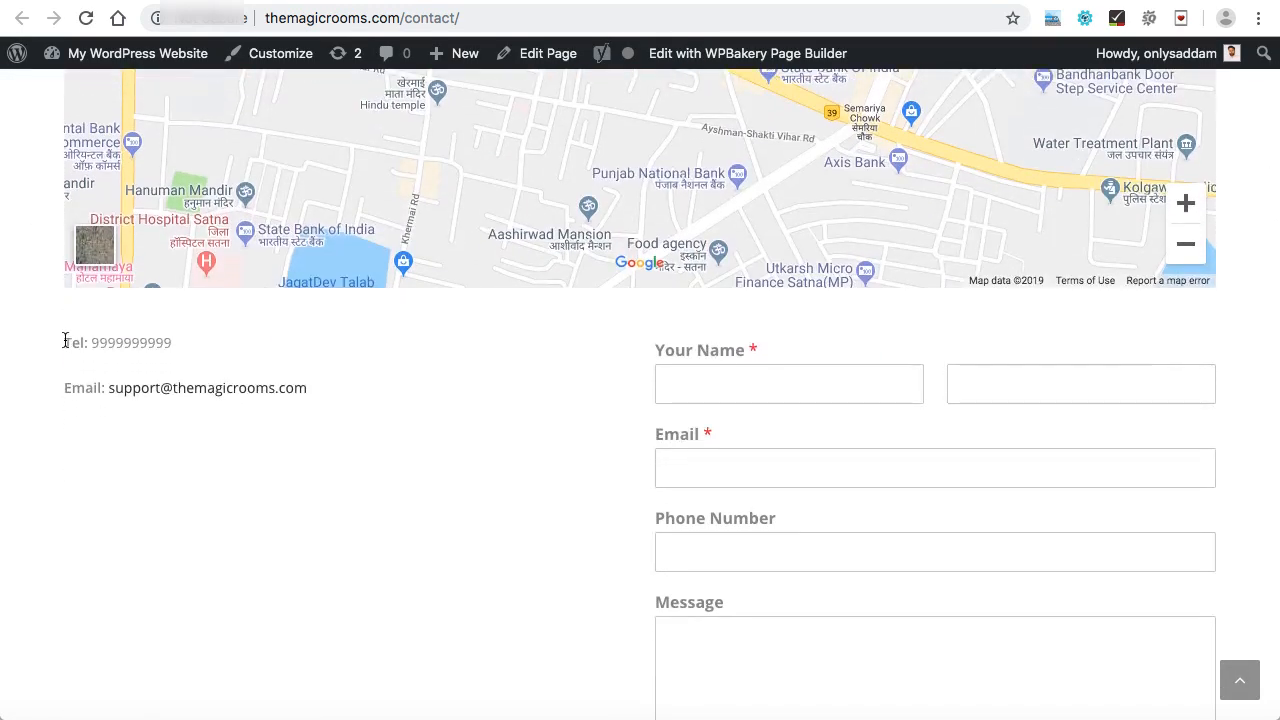
drag(63, 340, 312, 392)
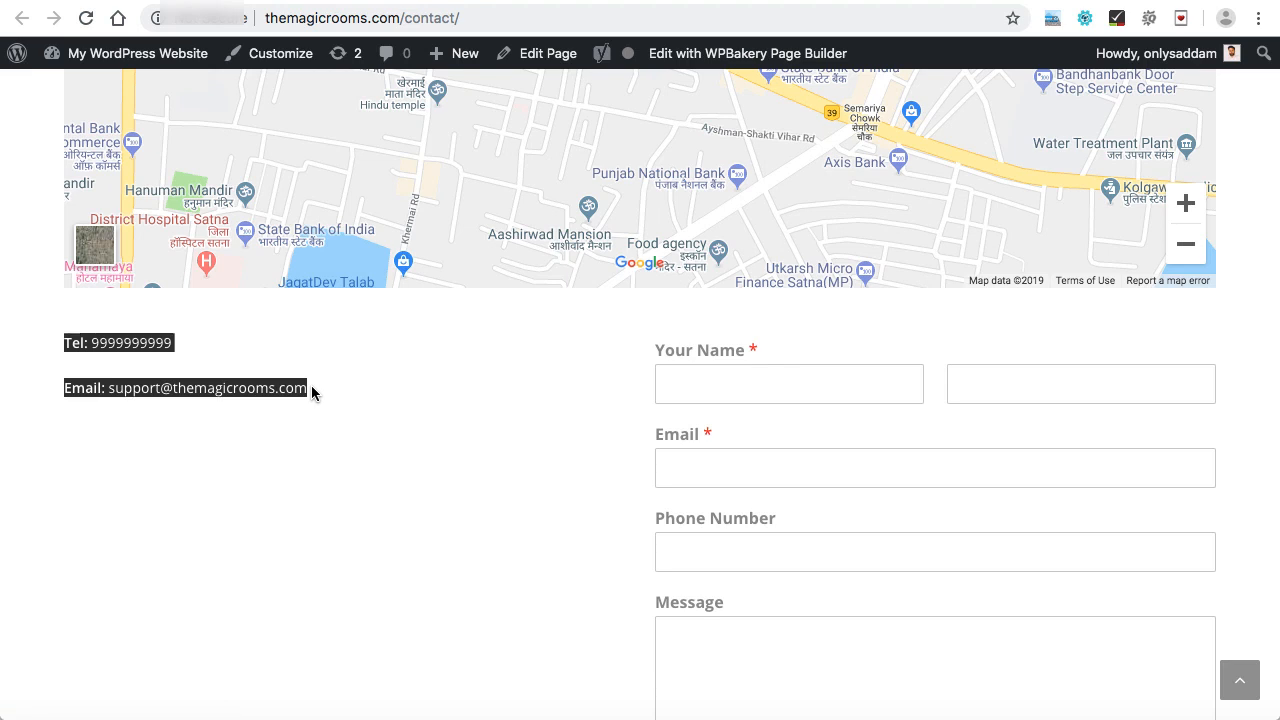
scroll(791, 394, down, 2)
scroll(821, 413, down, 2)
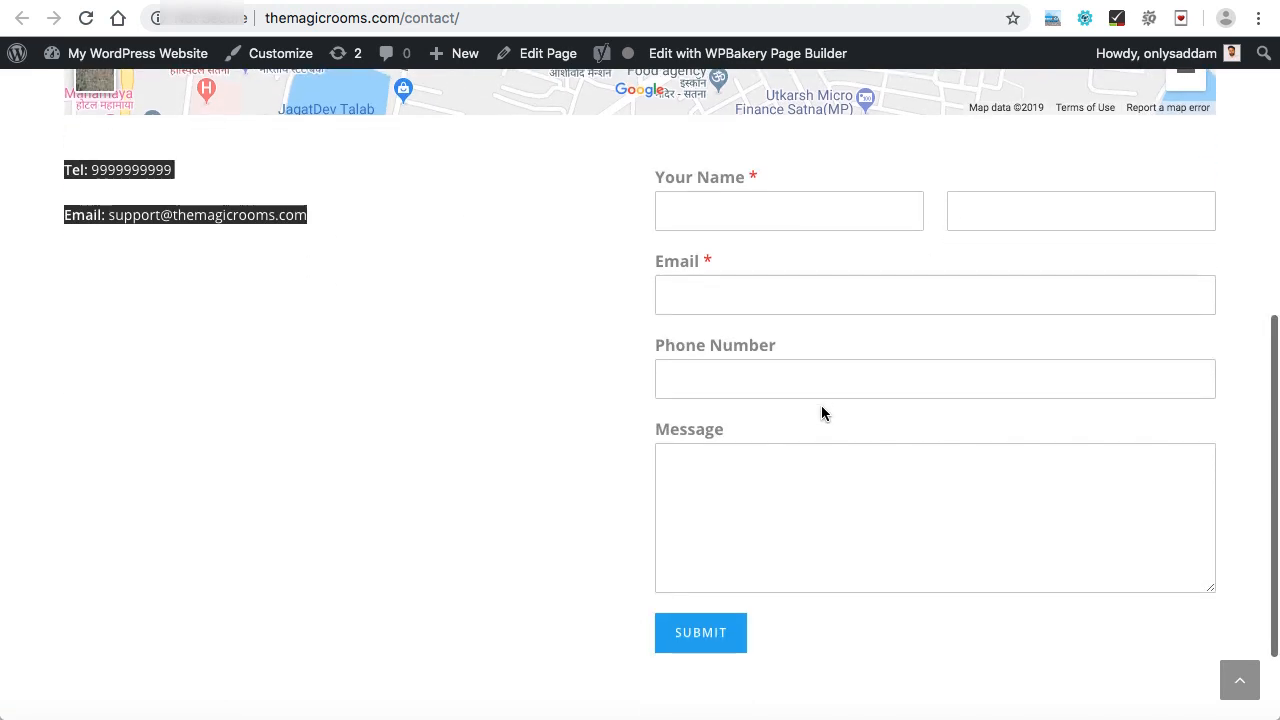
scroll(811, 536, down, 3)
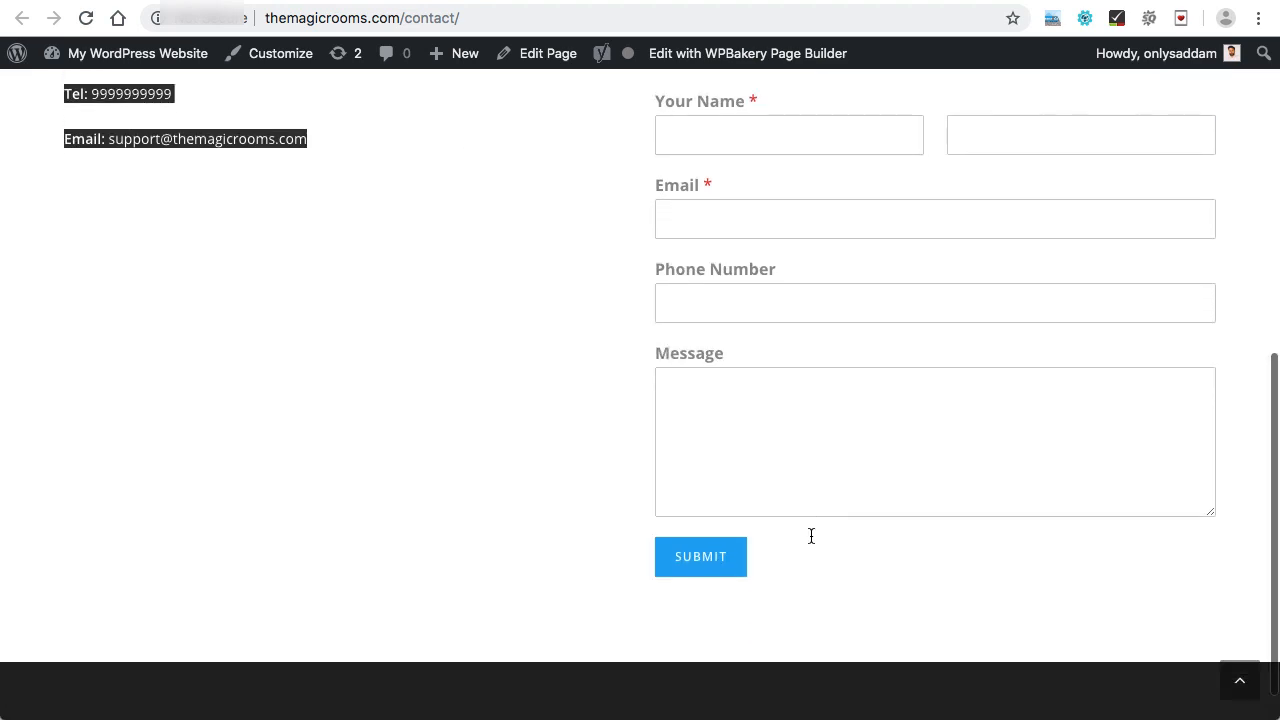
scroll(811, 536, up, 6)
scroll(811, 538, up, 5)
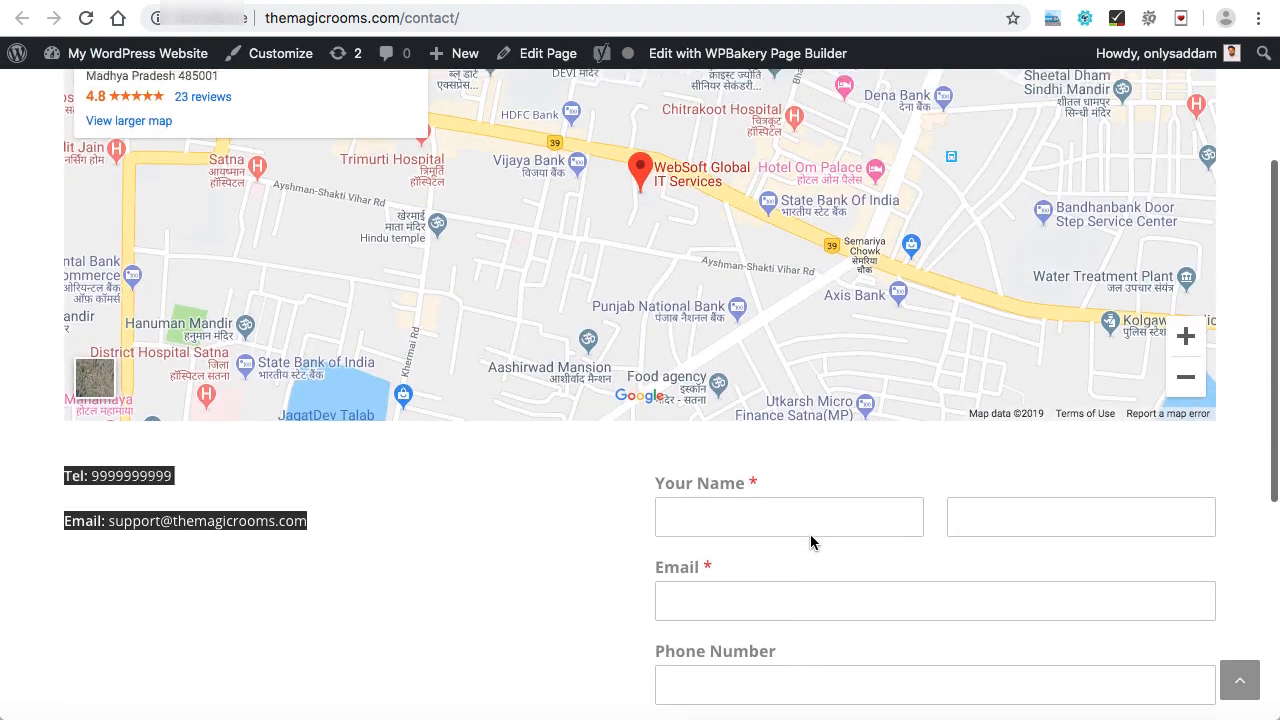
scroll(825, 538, up, 3)
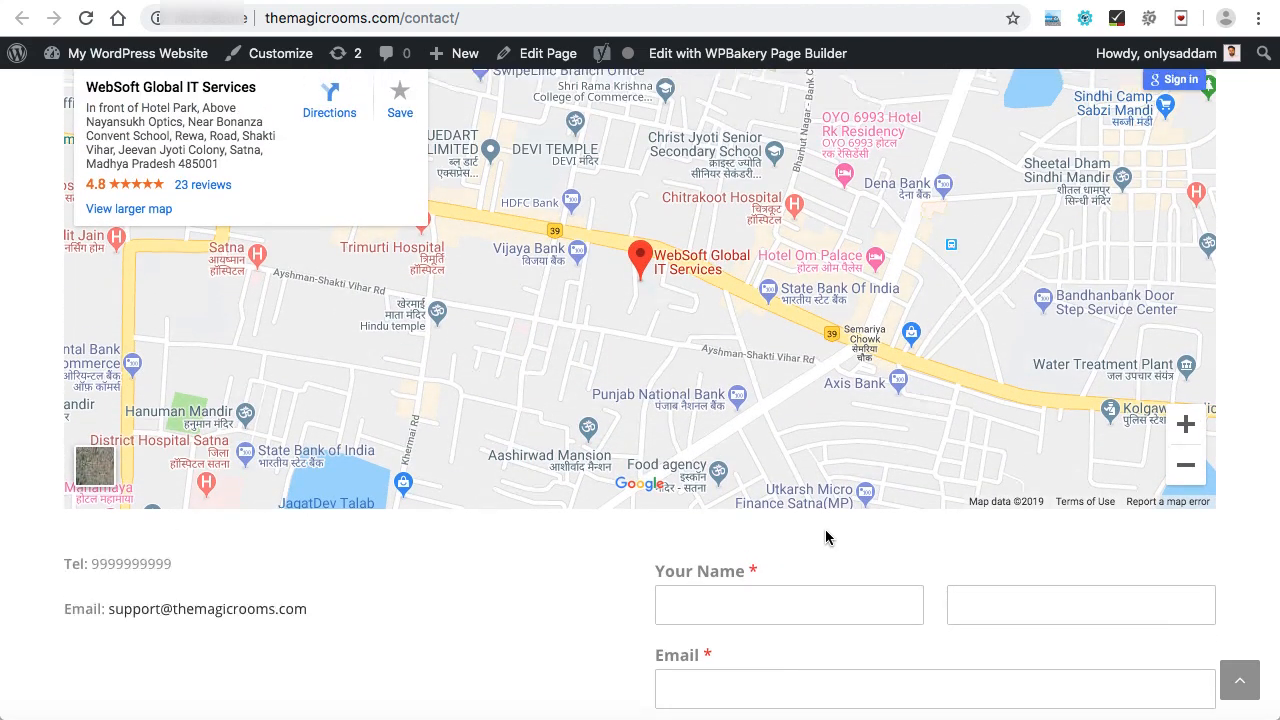
scroll(803, 396, up, 1)
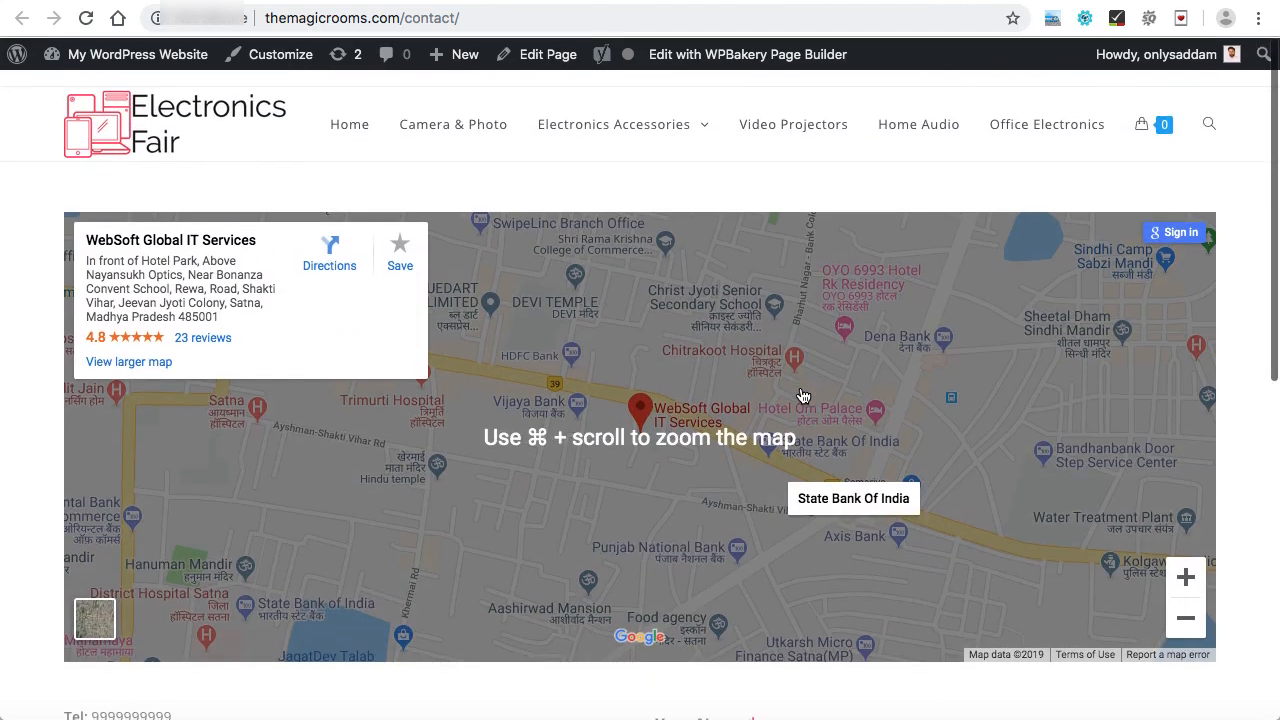